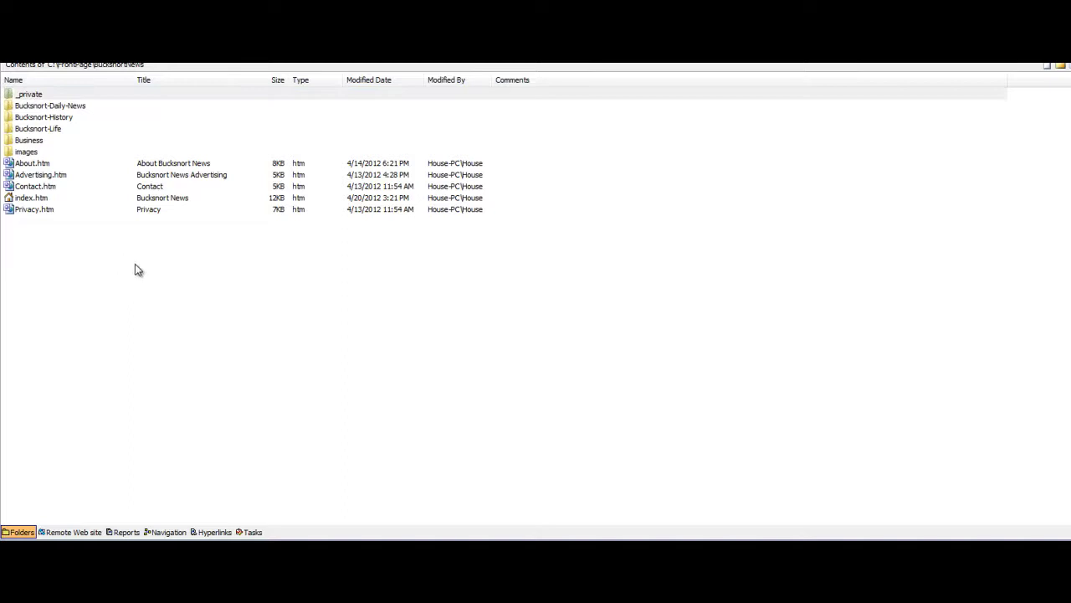
Step: Open About.htm and examine its HTML source, from the head tags through the nested tables and body text
{"action": "double_click", "coordinate": [33, 163]}
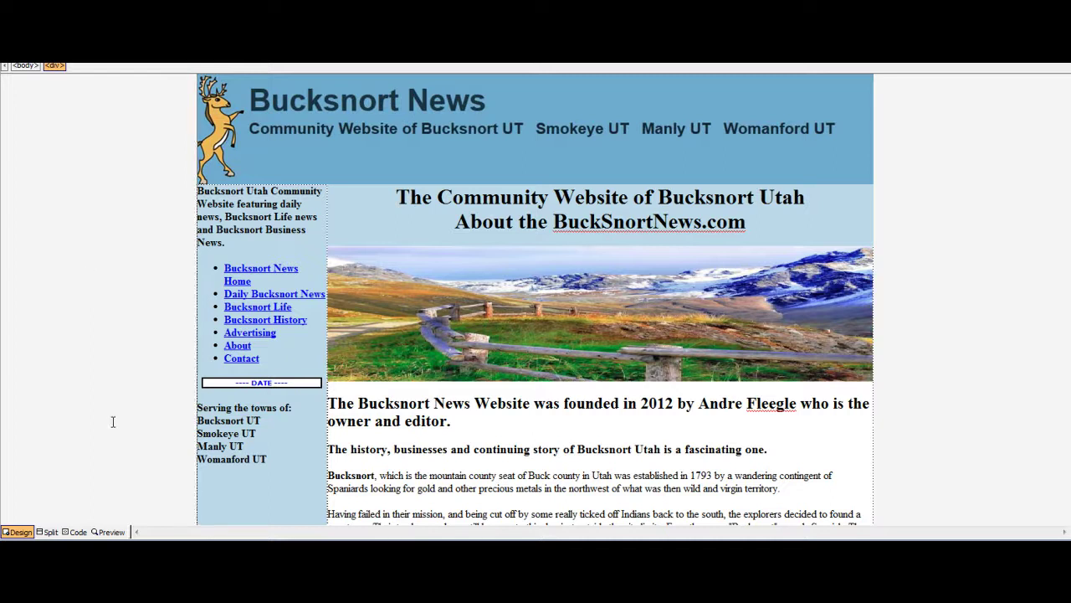
{"action": "left_click", "coordinate": [85, 532]}
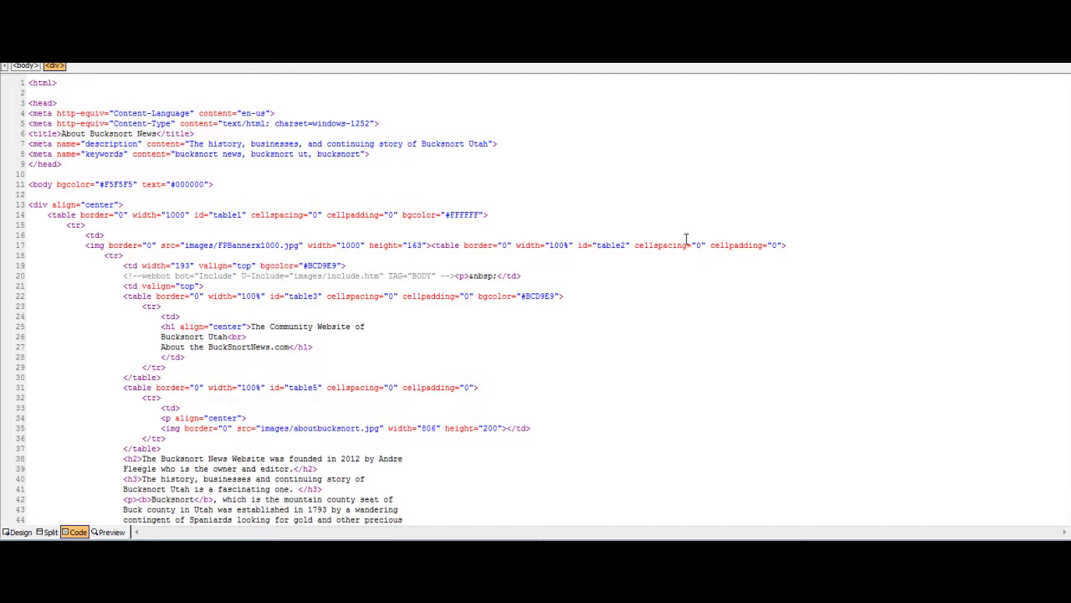
{"action": "left_click", "coordinate": [587, 263]}
{"action": "scroll", "coordinate": [587, 262], "scroll_direction": "down", "scroll_amount": 2}
{"action": "scroll", "coordinate": [587, 262], "scroll_direction": "down", "scroll_amount": 15}
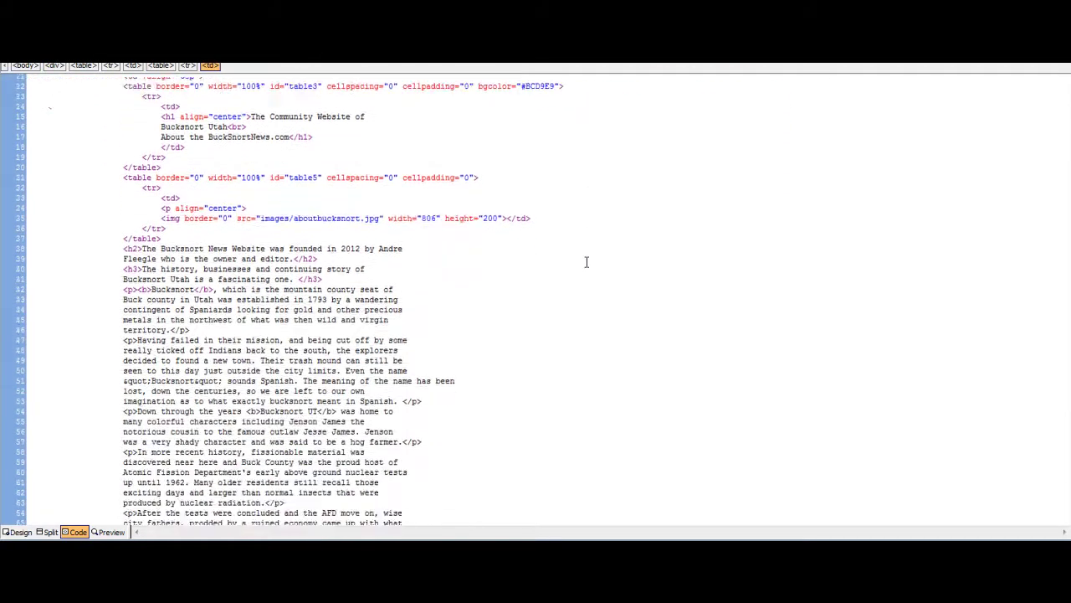
{"action": "scroll", "coordinate": [587, 262], "scroll_direction": "up", "scroll_amount": 5}
{"action": "scroll", "coordinate": [587, 262], "scroll_direction": "up", "scroll_amount": 15}
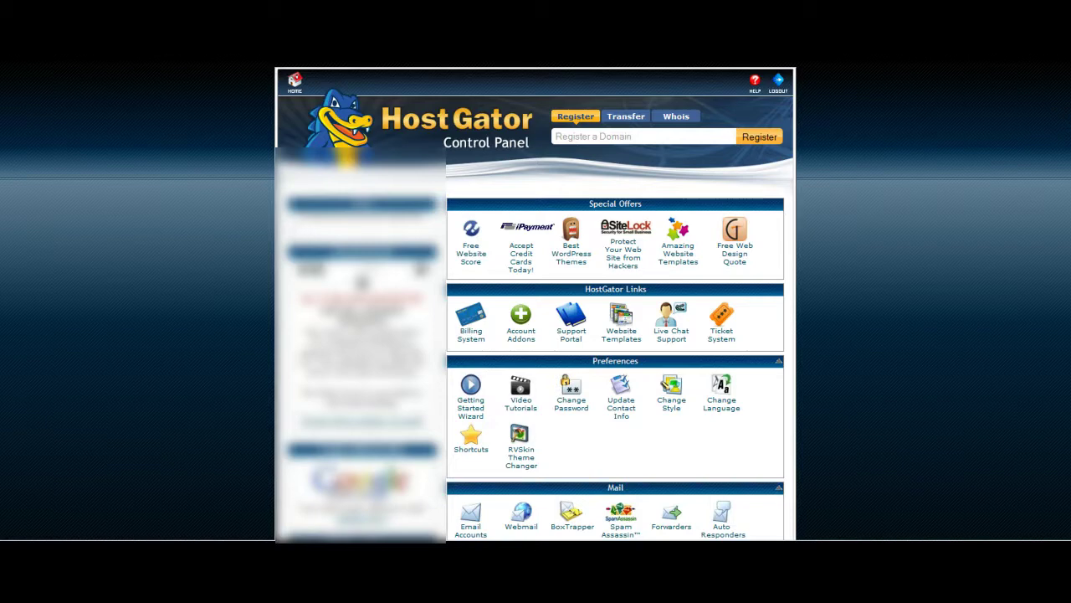
Step: Look through the hosting tools offered in the HostGator Control Panel
{"action": "scroll", "coordinate": [616, 302], "scroll_direction": "down", "scroll_amount": 15}
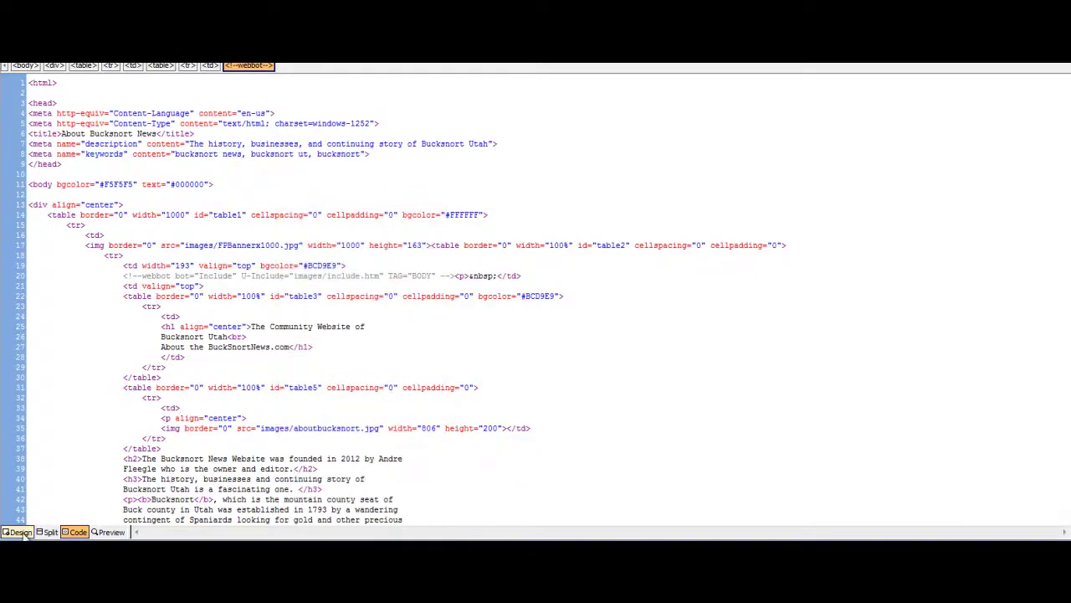
Step: Return About.htm to the design view, then open the home page index.htm from the site's folder listing
{"action": "left_click", "coordinate": [20, 532]}
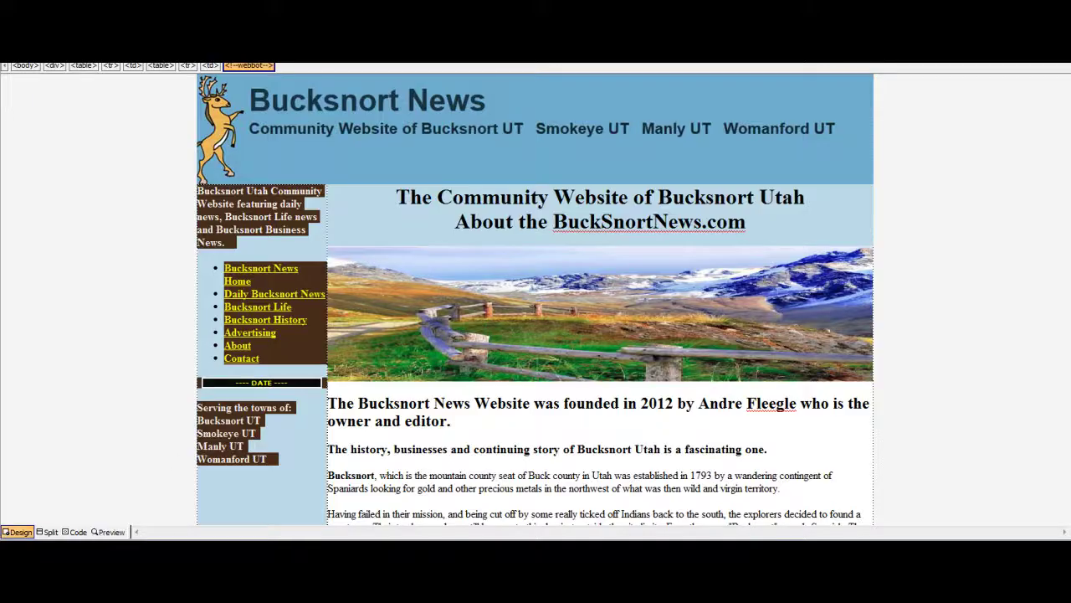
{"action": "left_click", "coordinate": [962, 110]}
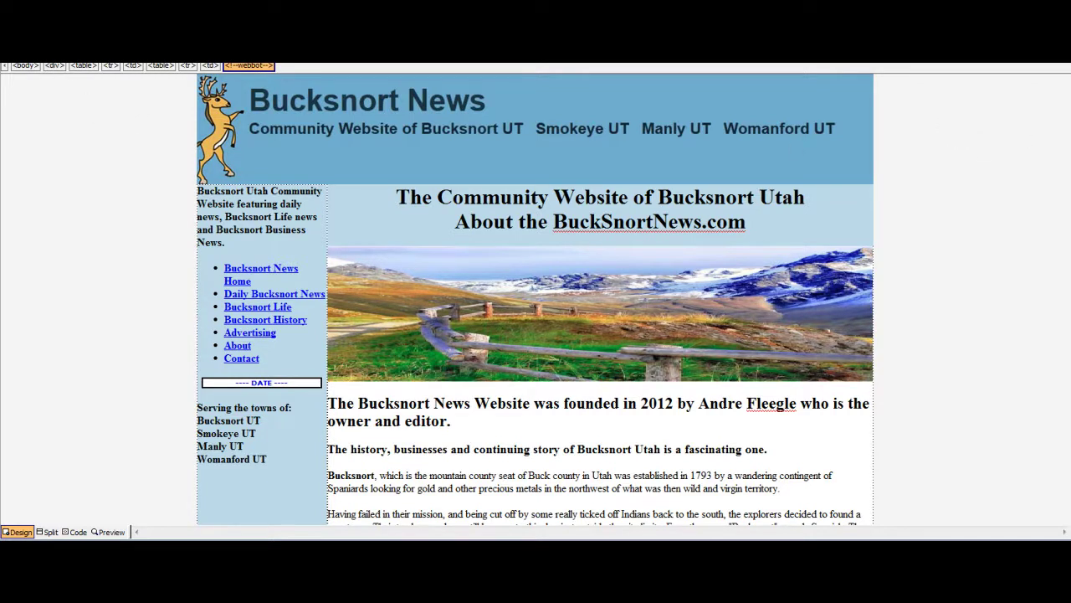
{"action": "left_click", "coordinate": [33, 56]}
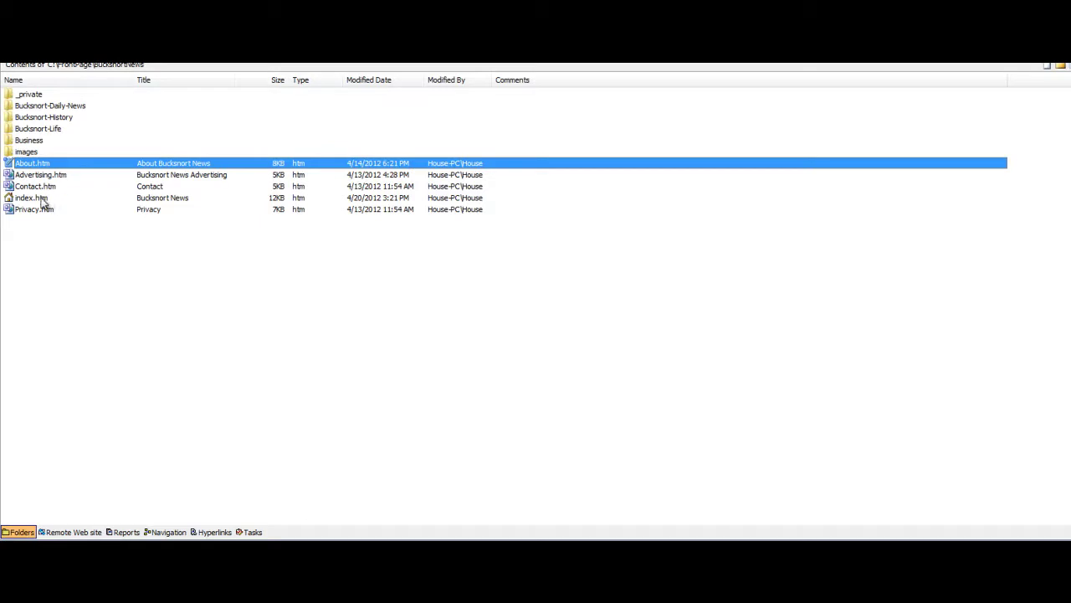
{"action": "double_click", "coordinate": [33, 198]}
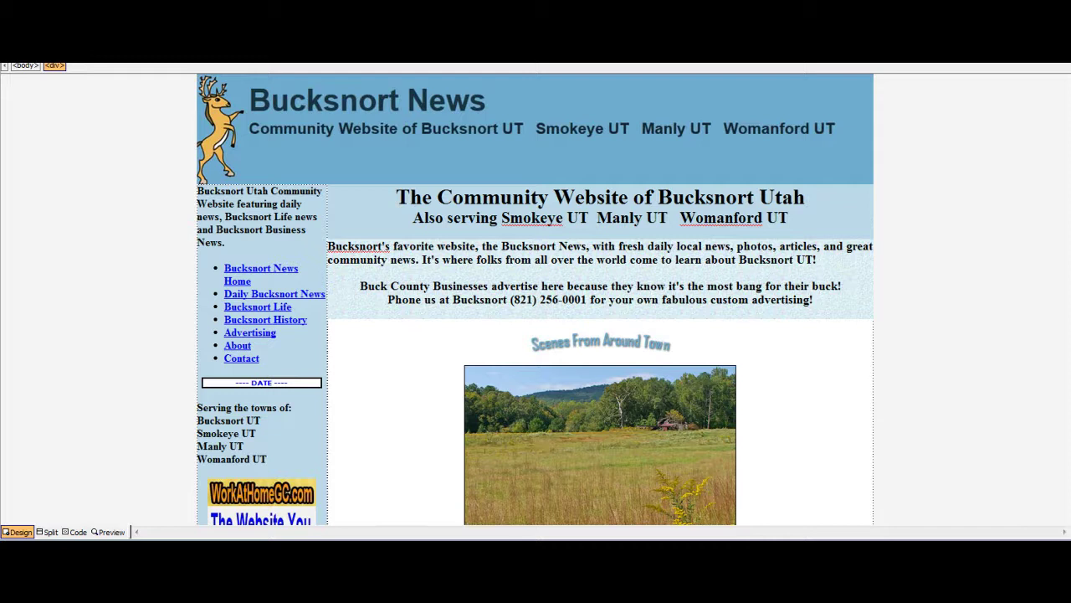
{"action": "scroll", "coordinate": [535, 300], "scroll_direction": "up", "scroll_amount": 1}
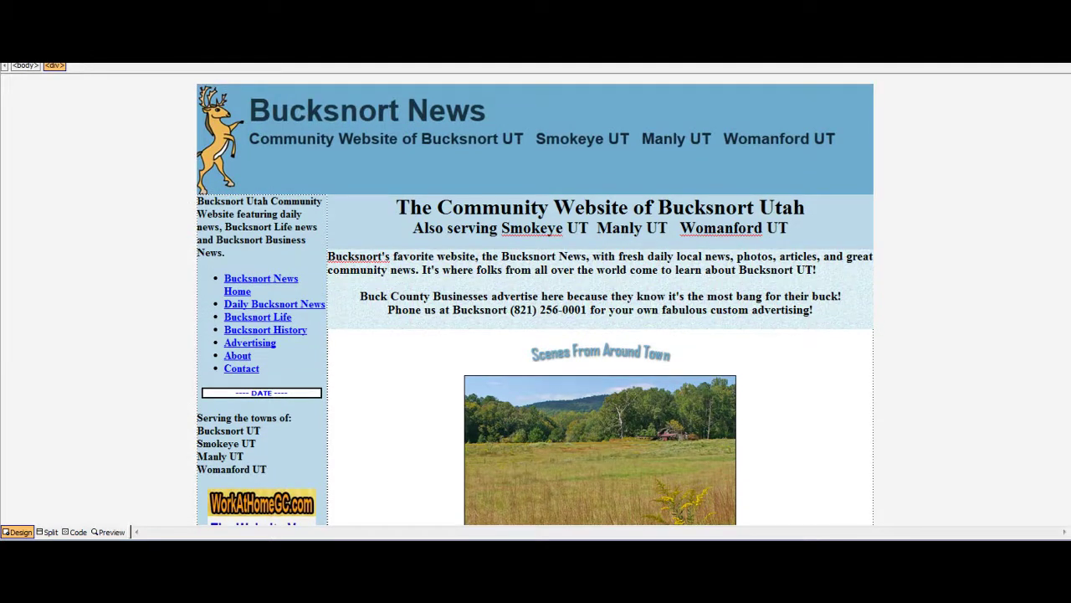
Step: Start a new blank page and insert a table with one row and one column
{"action": "key", "text": "Delete"}
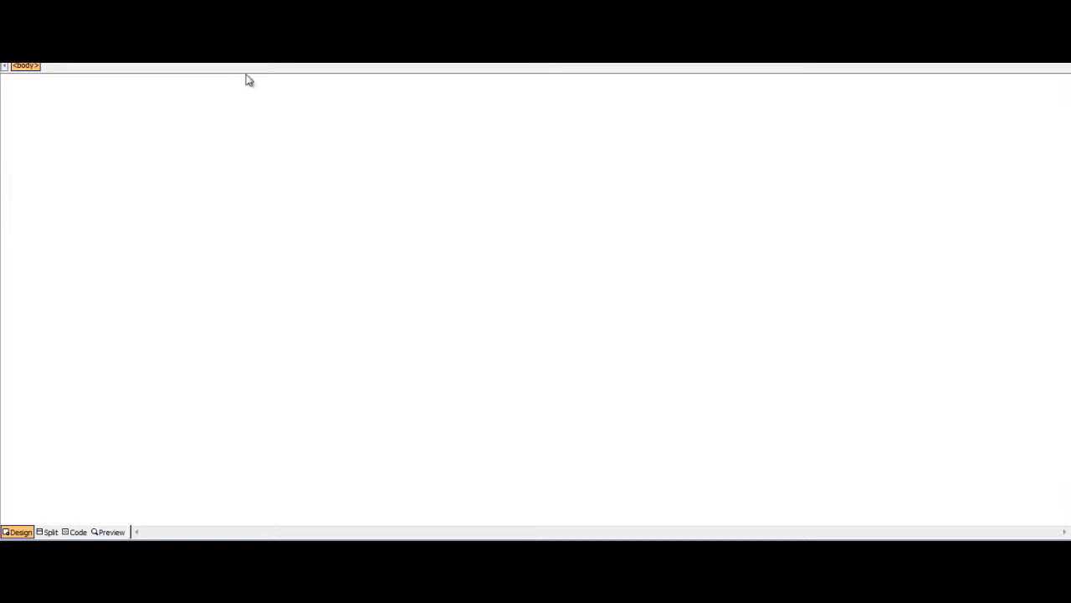
{"action": "left_click", "coordinate": [39, 89]}
{"action": "left_click", "coordinate": [328, 11]}
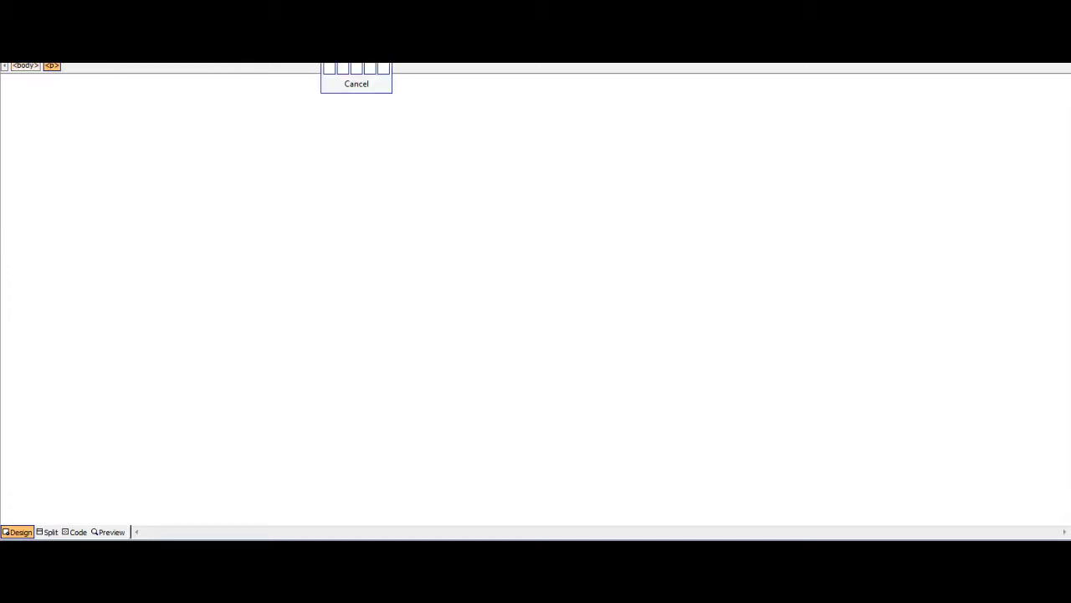
{"action": "left_click", "coordinate": [330, 28]}
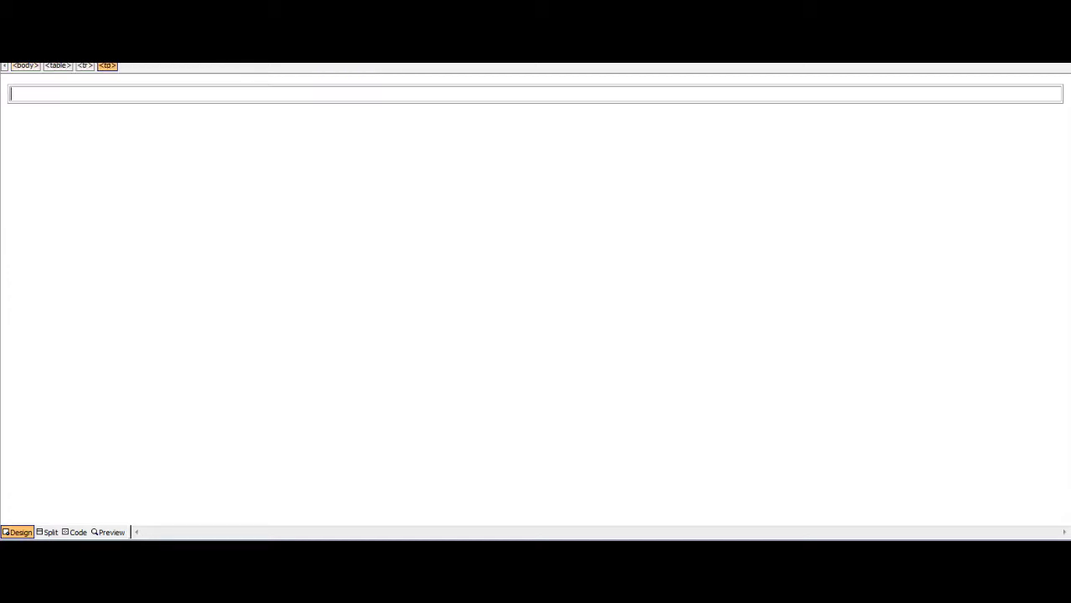
Step: Set the single-cell table's cell padding, cell spacing and border size to 0
{"action": "right_click", "coordinate": [354, 96]}
{"action": "left_click", "coordinate": [408, 249]}
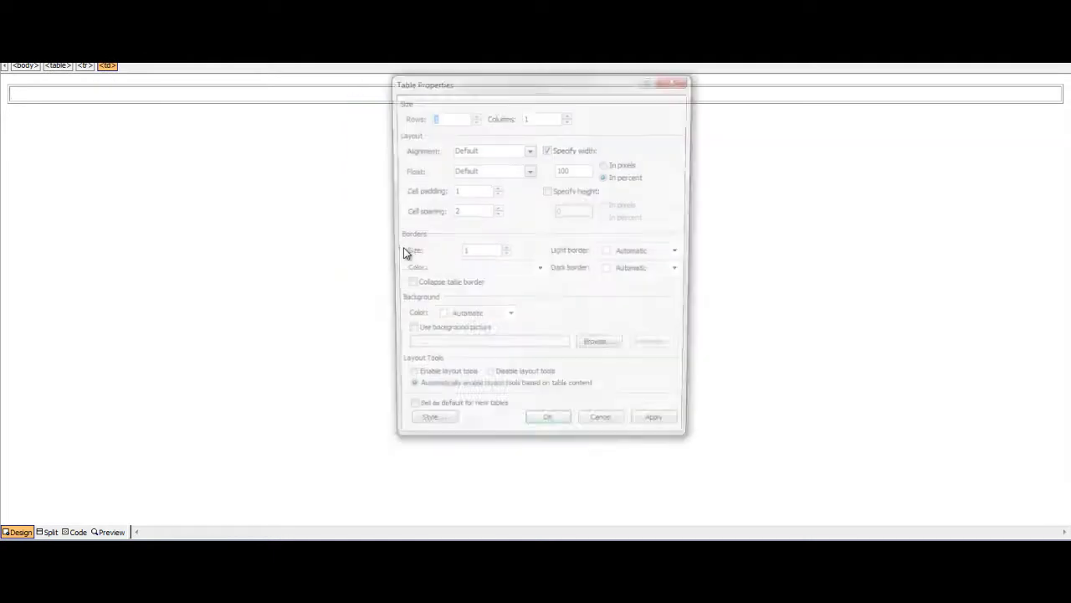
{"action": "left_click", "coordinate": [495, 195]}
{"action": "left_click", "coordinate": [495, 215]}
{"action": "left_click", "coordinate": [495, 215]}
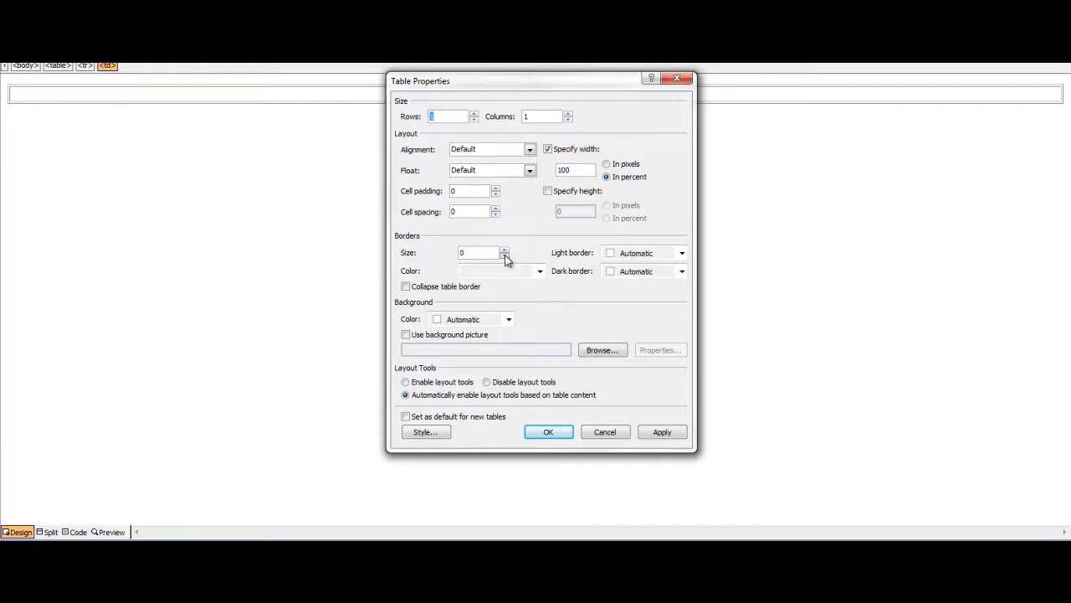
{"action": "left_click", "coordinate": [558, 433]}
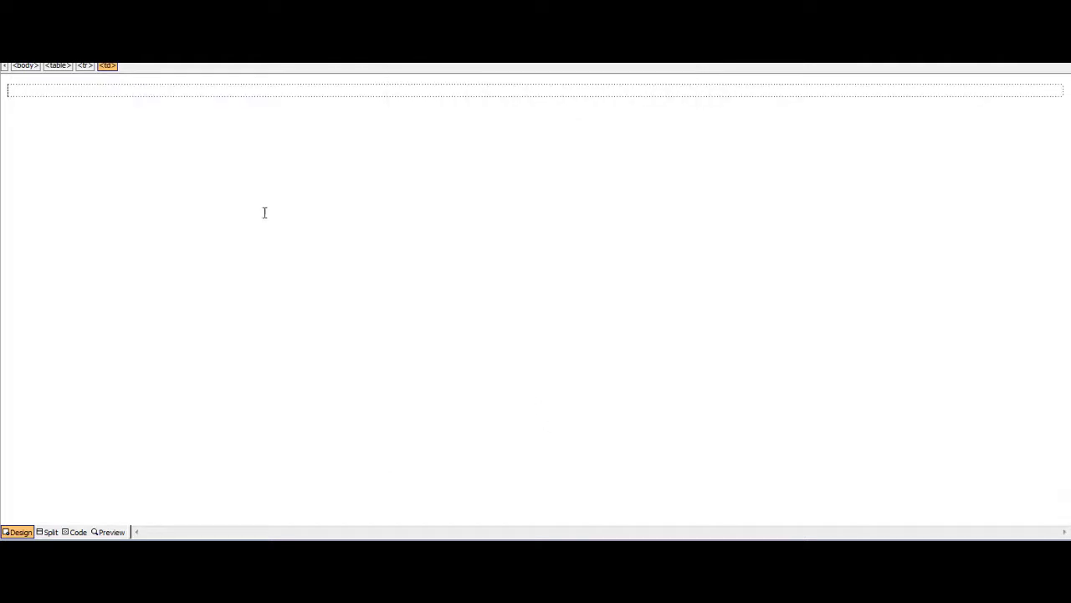
Step: Insert a 1 by 2 table directly below the single-cell table
{"action": "left_click", "coordinate": [104, 114]}
{"action": "left_click", "coordinate": [329, 10]}
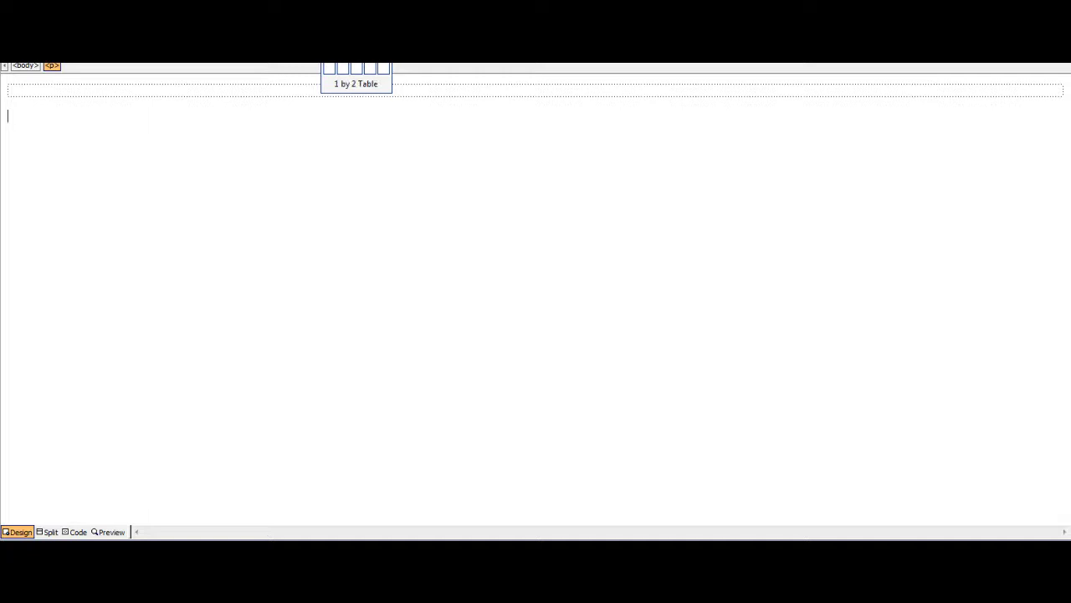
{"action": "left_click", "coordinate": [342, 23]}
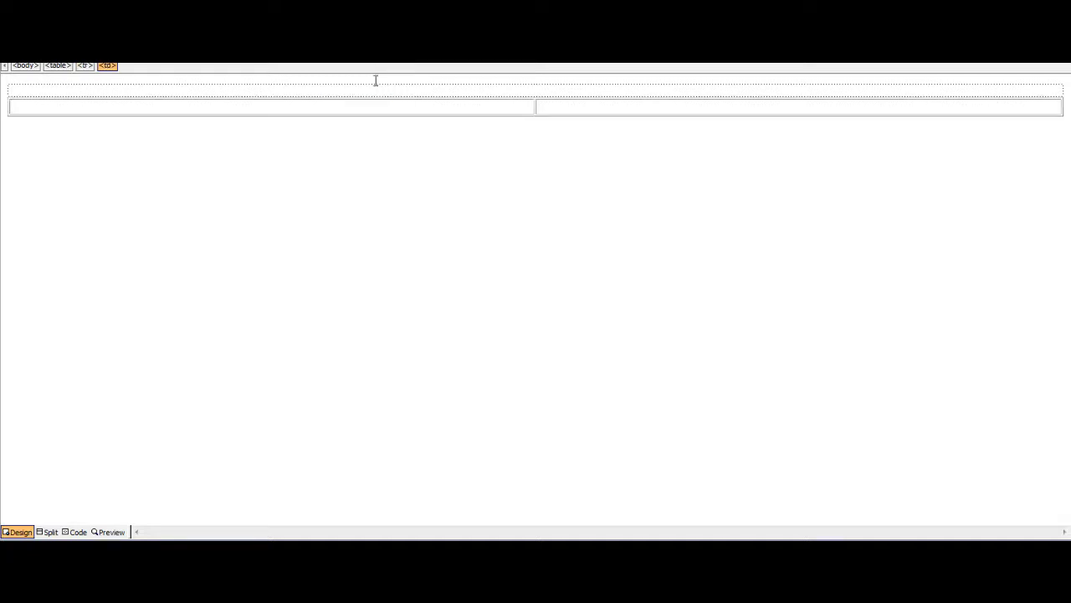
{"action": "right_click", "coordinate": [400, 105]}
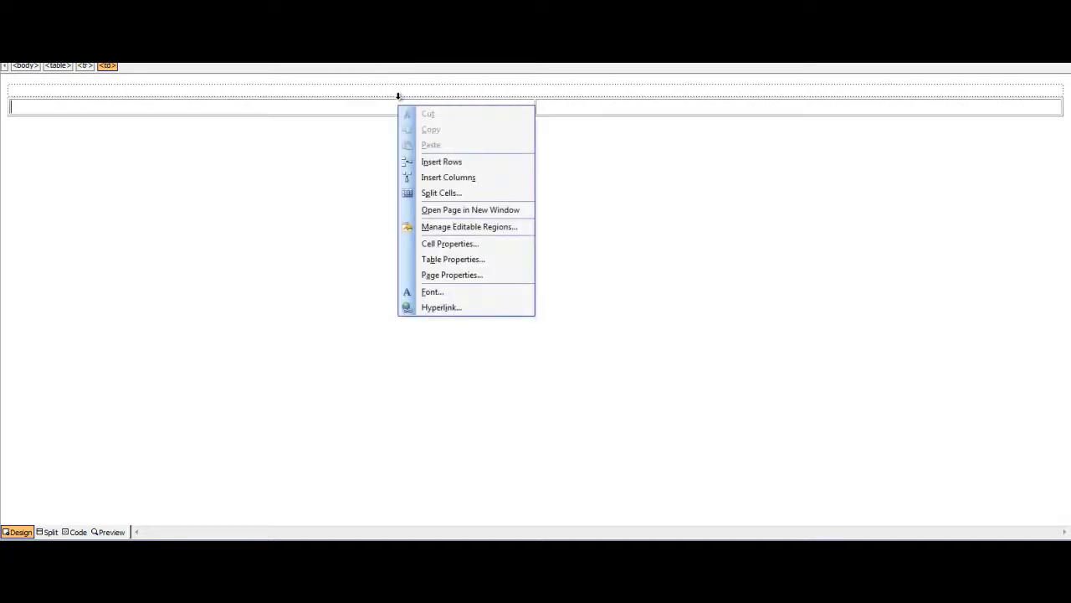
{"action": "left_click", "coordinate": [463, 276]}
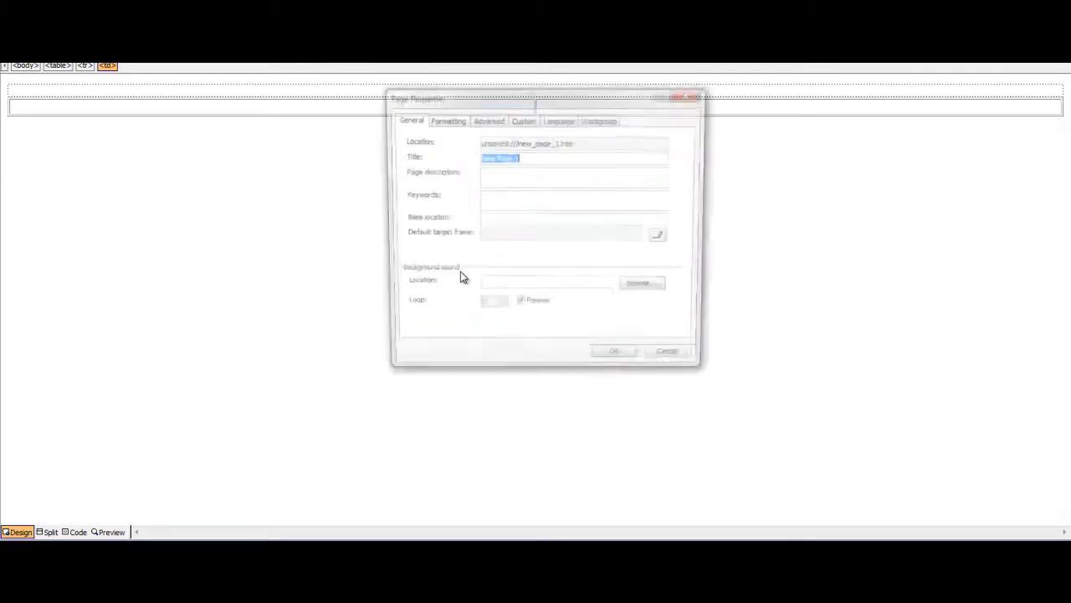
{"action": "left_click", "coordinate": [694, 94]}
Step: Set the two-column table's cell padding, cell spacing and border size to 0
{"action": "right_click", "coordinate": [497, 107]}
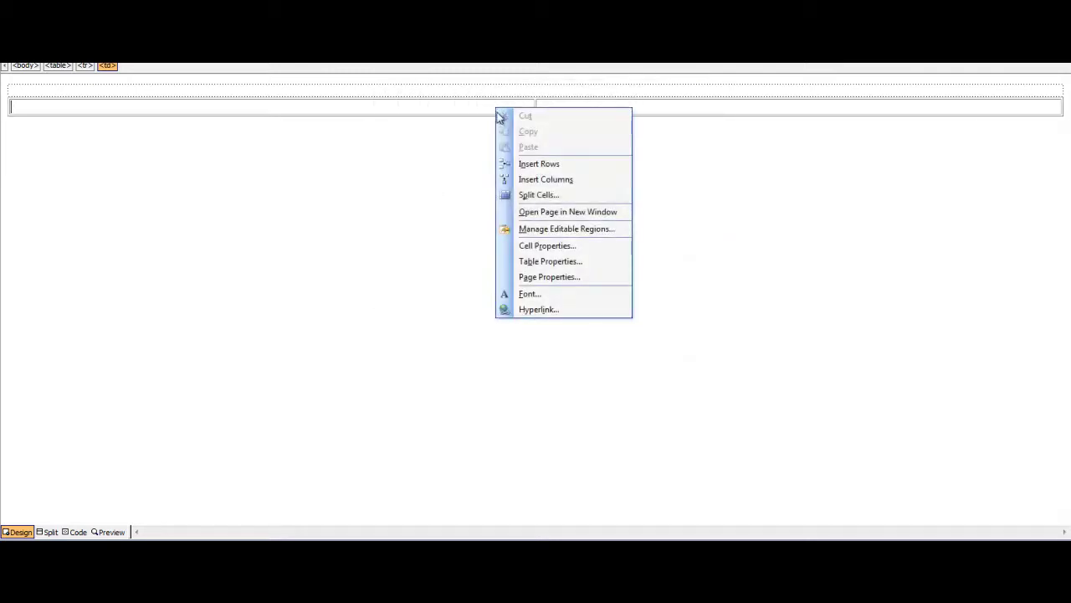
{"action": "left_click", "coordinate": [549, 261]}
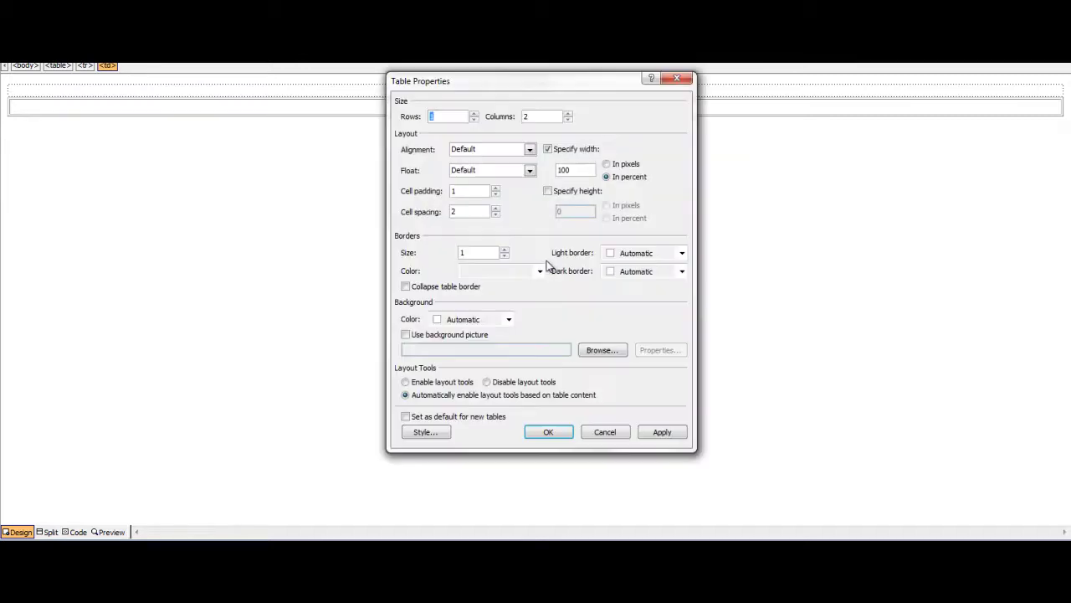
{"action": "left_click", "coordinate": [495, 215]}
{"action": "left_click", "coordinate": [495, 215]}
{"action": "left_click", "coordinate": [505, 256]}
{"action": "left_click", "coordinate": [549, 432]}
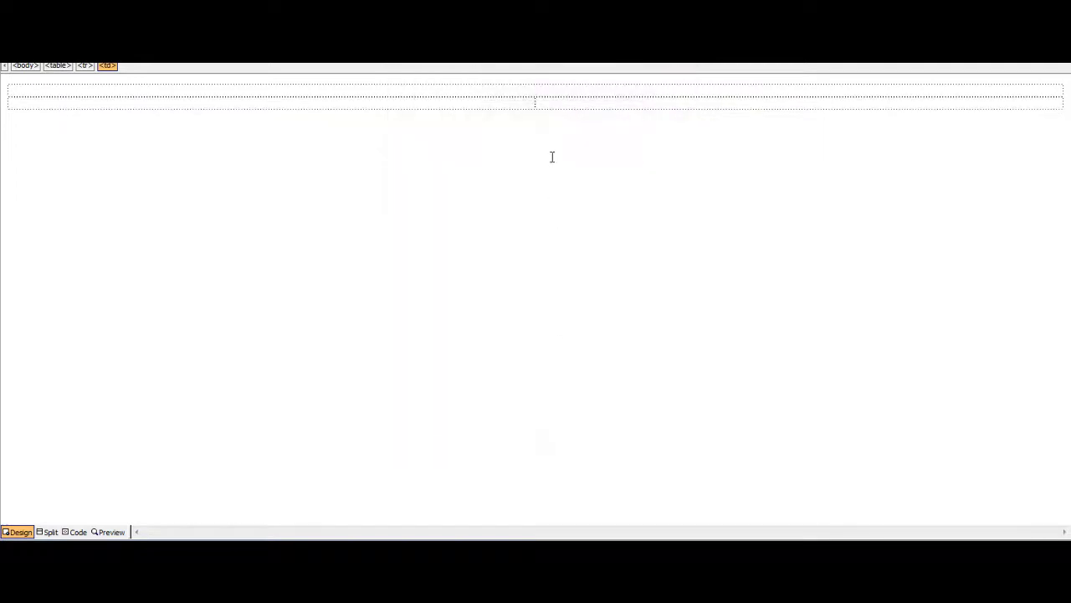
Step: Set the vertical alignment of both cells in the two-column table to Top
{"action": "left_click_drag", "start_coordinate": [551, 102], "coordinate": [525, 102]}
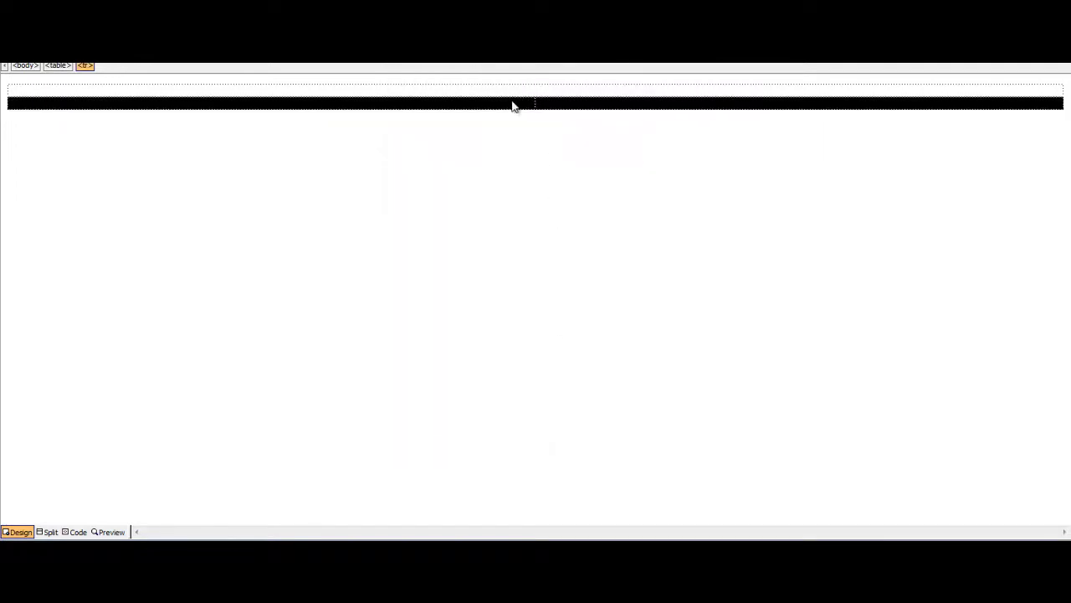
{"action": "right_click", "coordinate": [513, 106]}
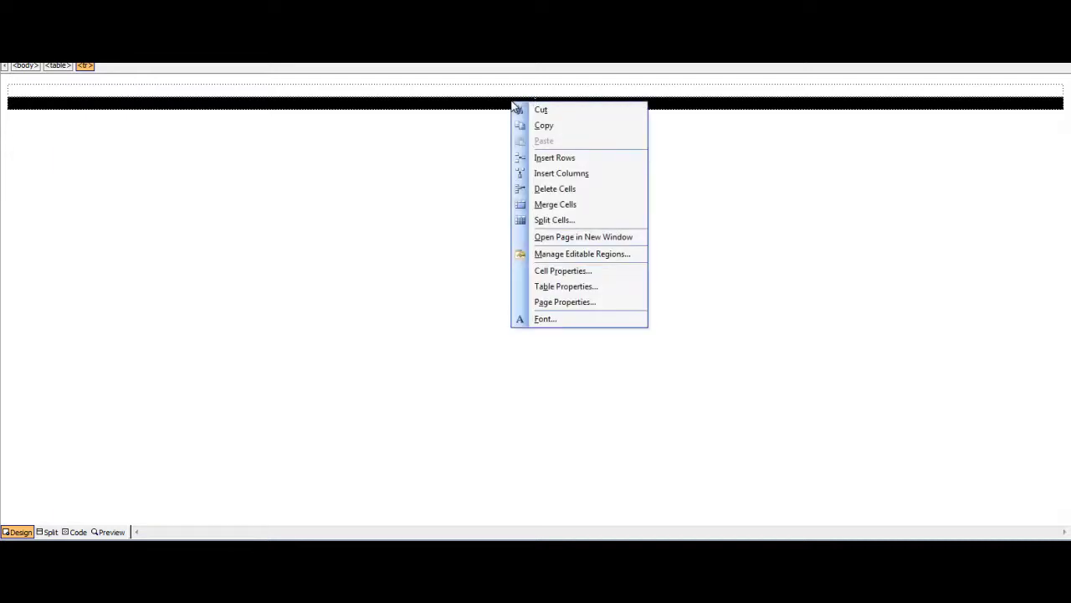
{"action": "left_click", "coordinate": [570, 270]}
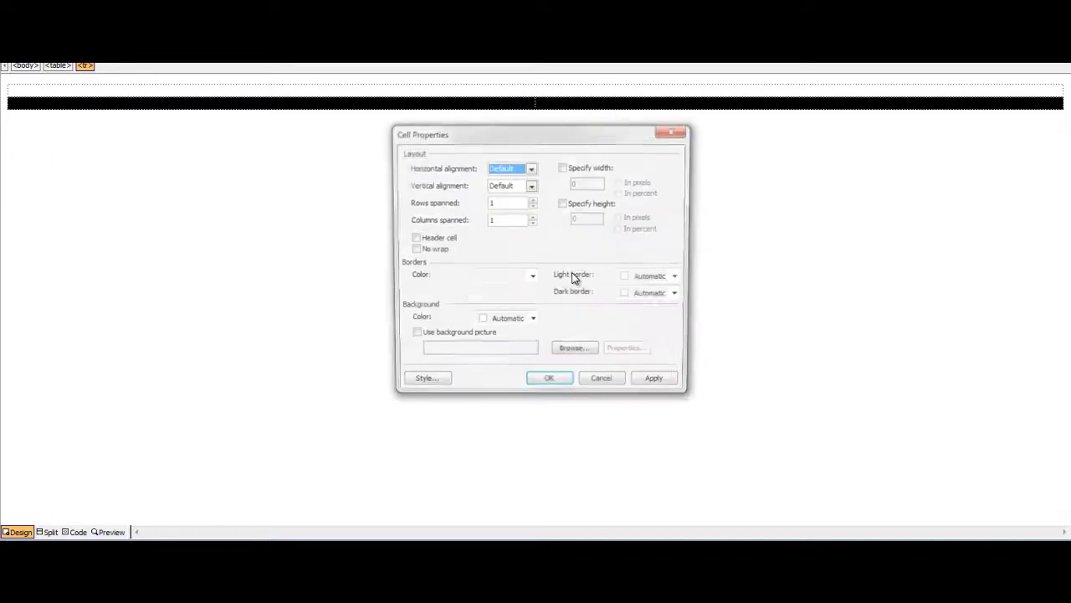
{"action": "left_click", "coordinate": [530, 186]}
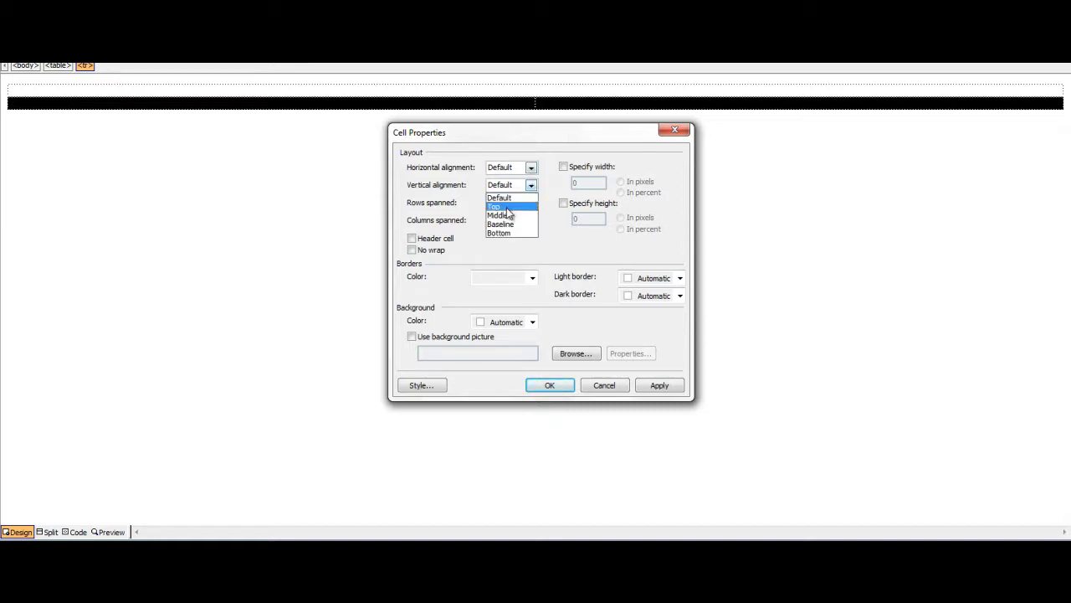
{"action": "left_click", "coordinate": [533, 185]}
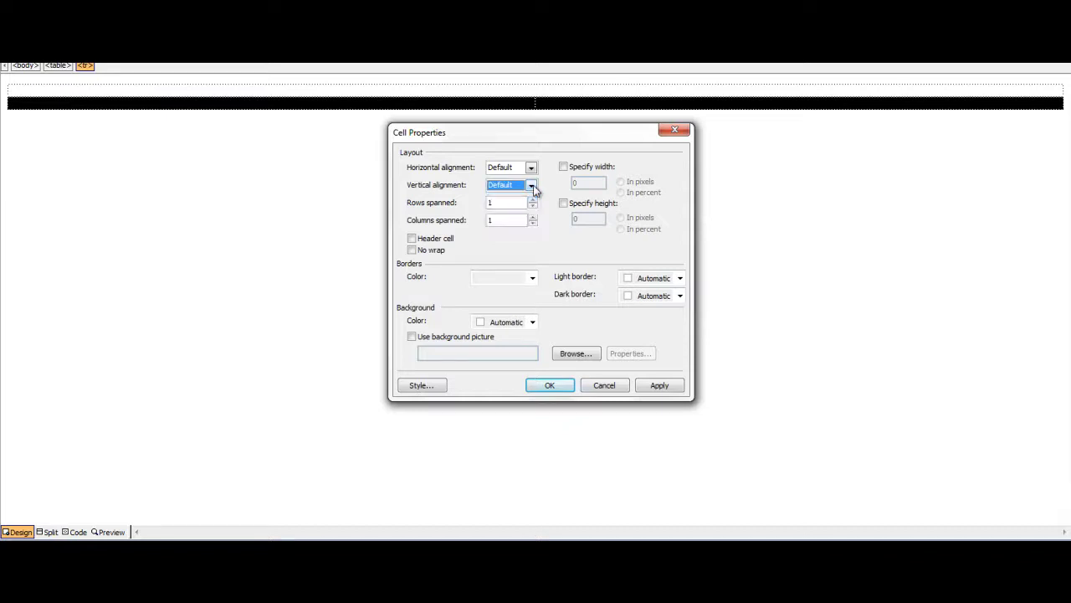
{"action": "left_click", "coordinate": [532, 185]}
{"action": "left_click", "coordinate": [509, 207]}
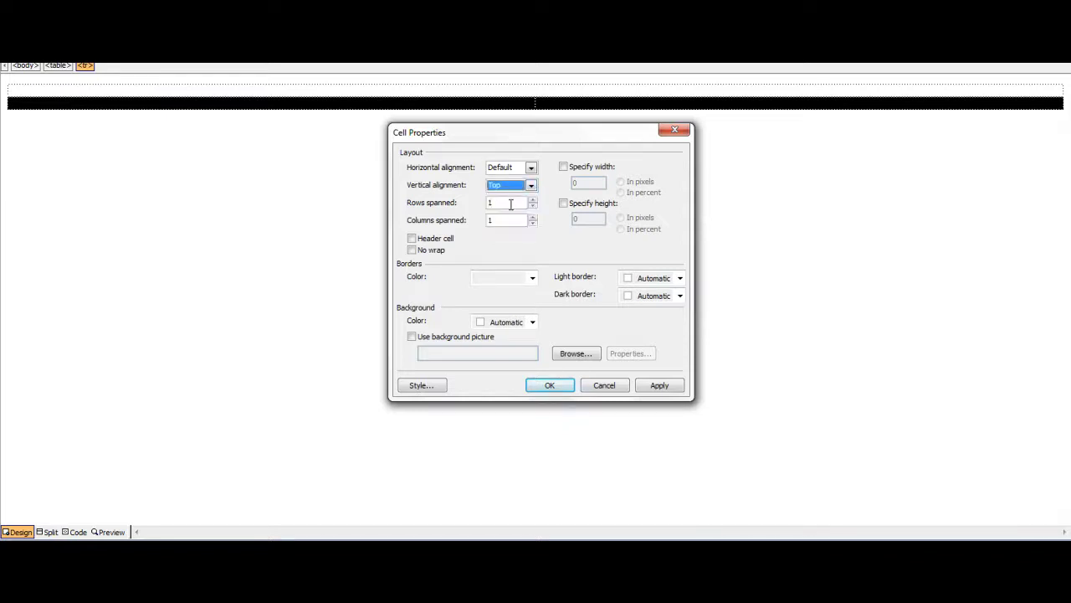
{"action": "left_click", "coordinate": [545, 385]}
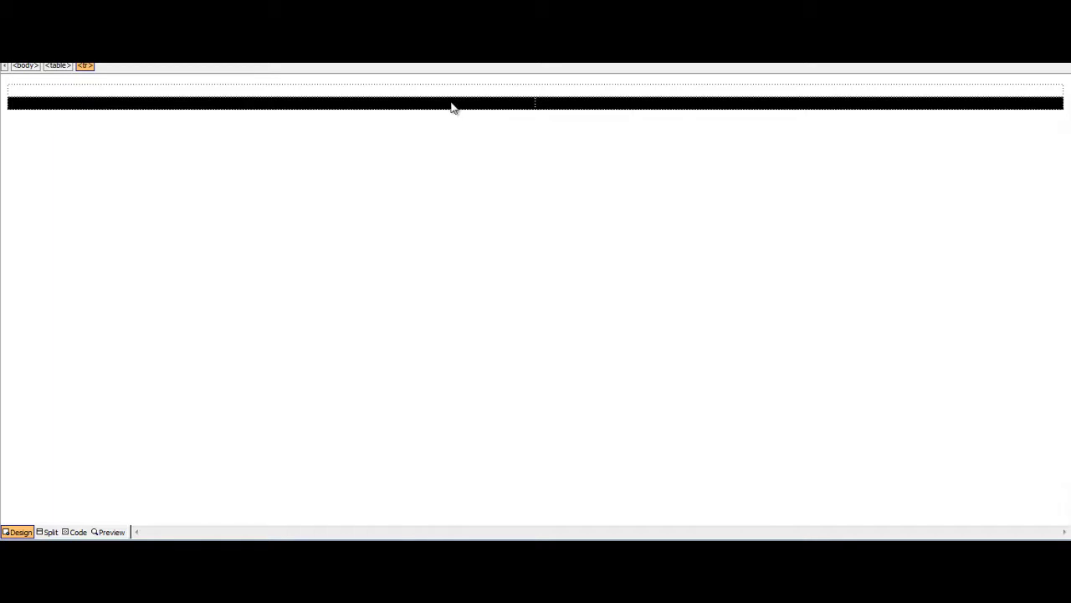
{"action": "left_click", "coordinate": [552, 104]}
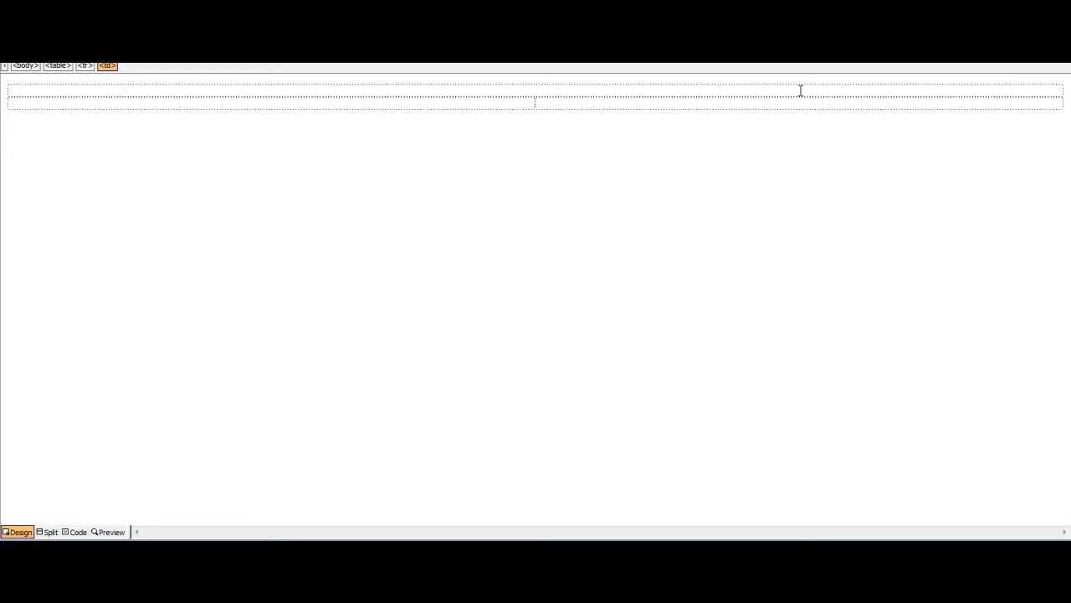
Step: Set the single-cell table's width to 1280 pixels instead of a percentage
{"action": "right_click", "coordinate": [724, 87]}
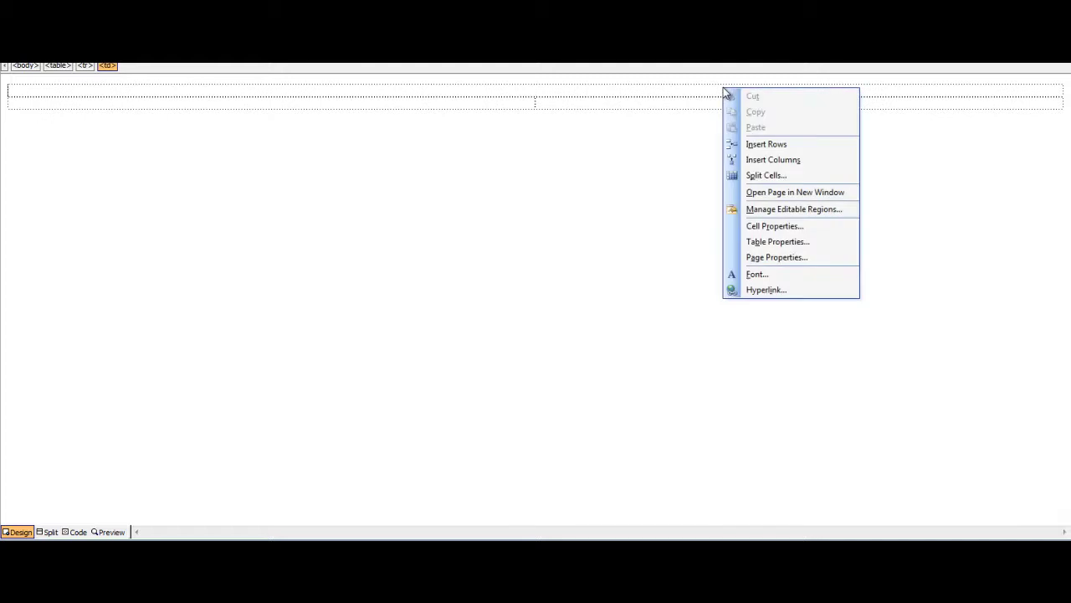
{"action": "left_click", "coordinate": [771, 243]}
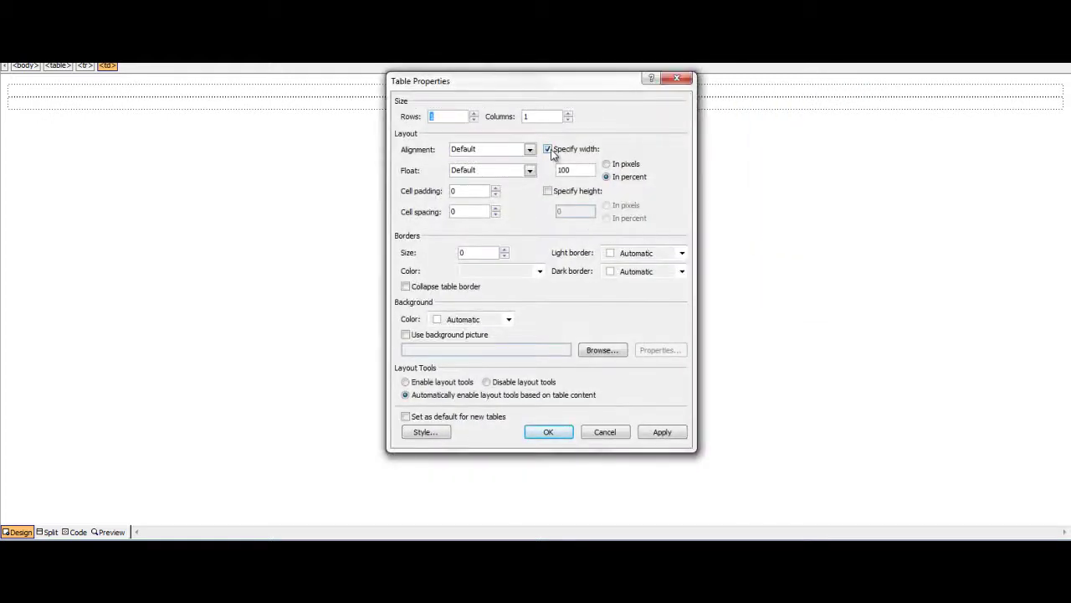
{"action": "left_click", "coordinate": [607, 164]}
{"action": "left_click_drag", "start_coordinate": [579, 170], "coordinate": [548, 173]}
{"action": "type", "text": "128"}
{"action": "left_click", "coordinate": [562, 434]}
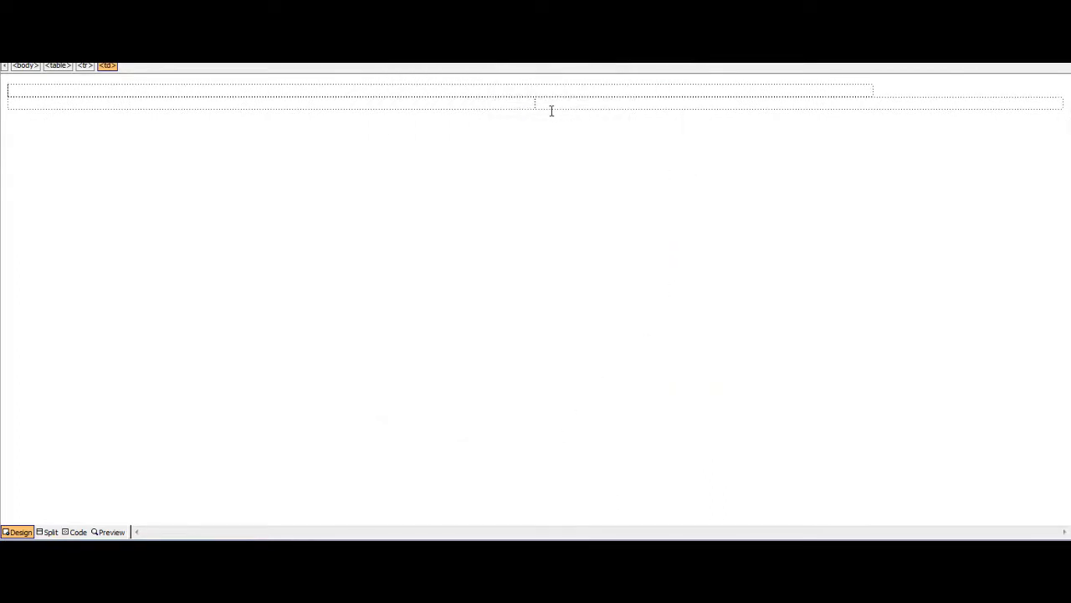
Step: Set the alignment of the single-cell table to Center
{"action": "right_click", "coordinate": [576, 90]}
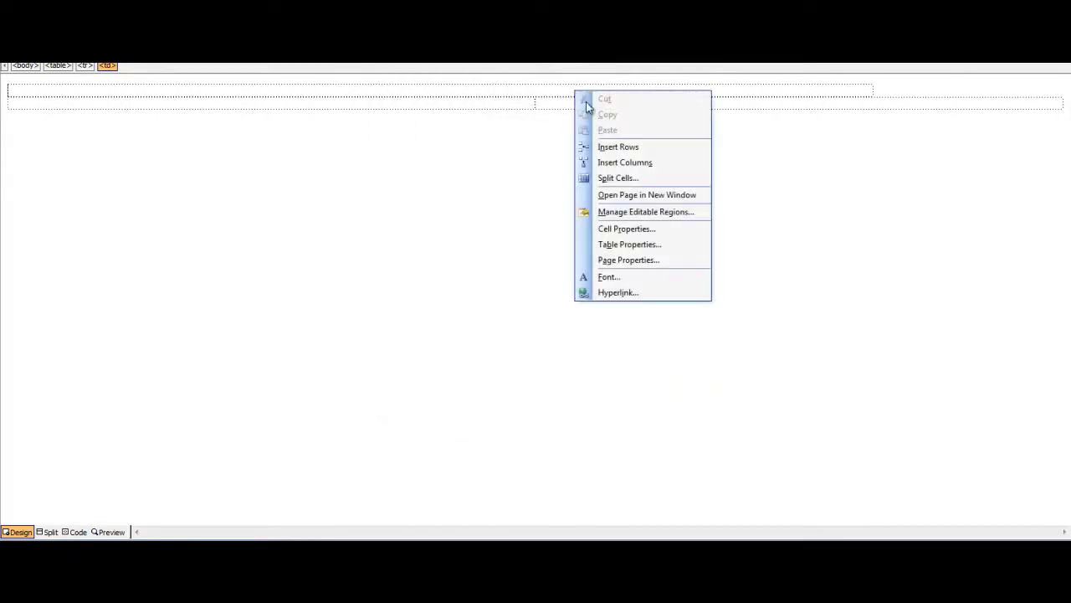
{"action": "left_click", "coordinate": [632, 244]}
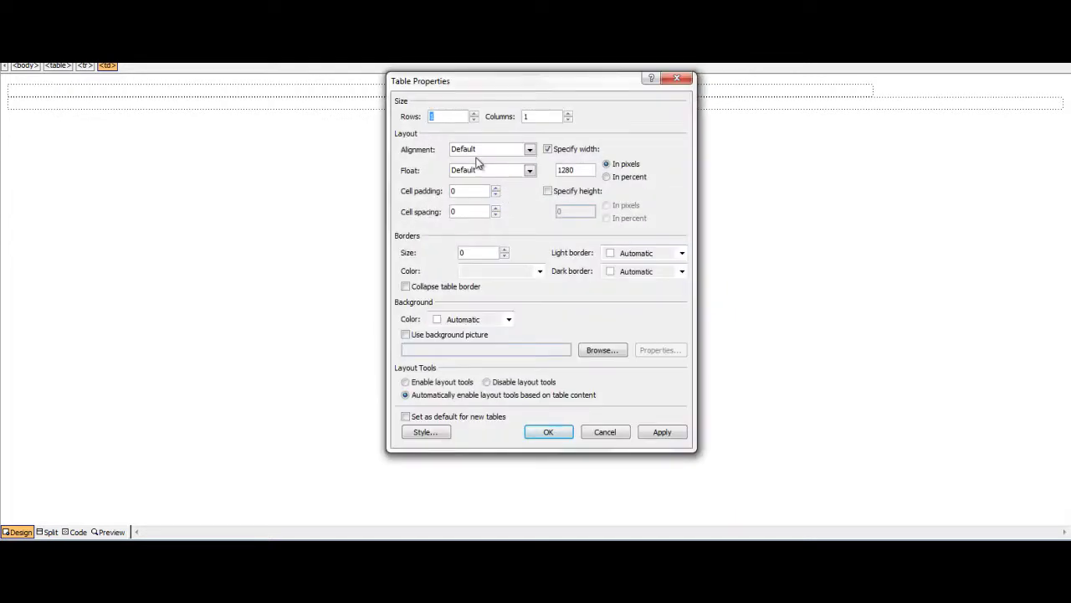
{"action": "left_click", "coordinate": [530, 171]}
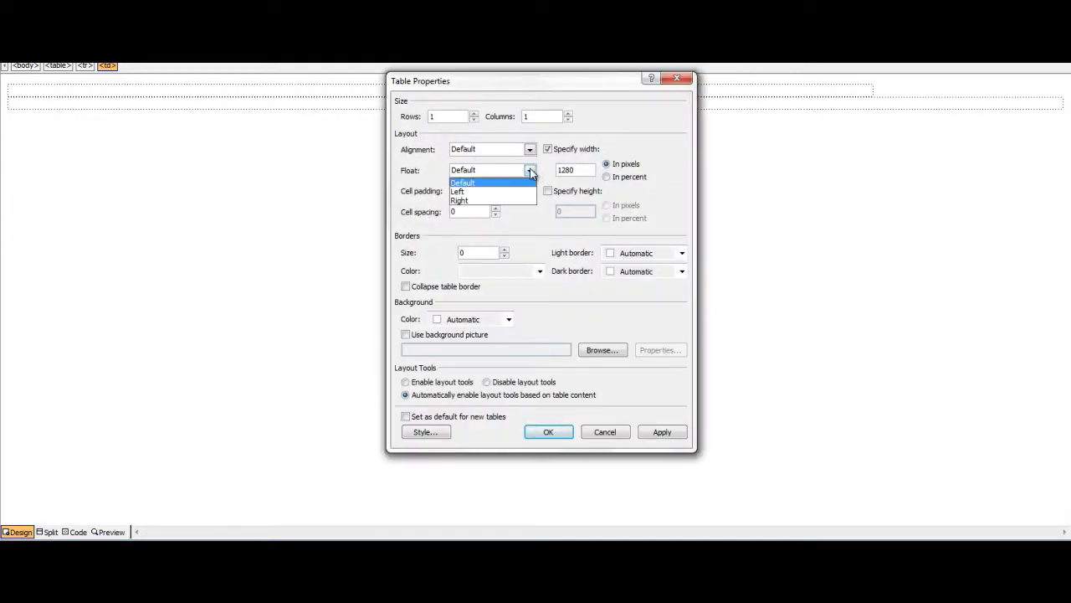
{"action": "left_click", "coordinate": [530, 149]}
{"action": "left_click", "coordinate": [530, 149]}
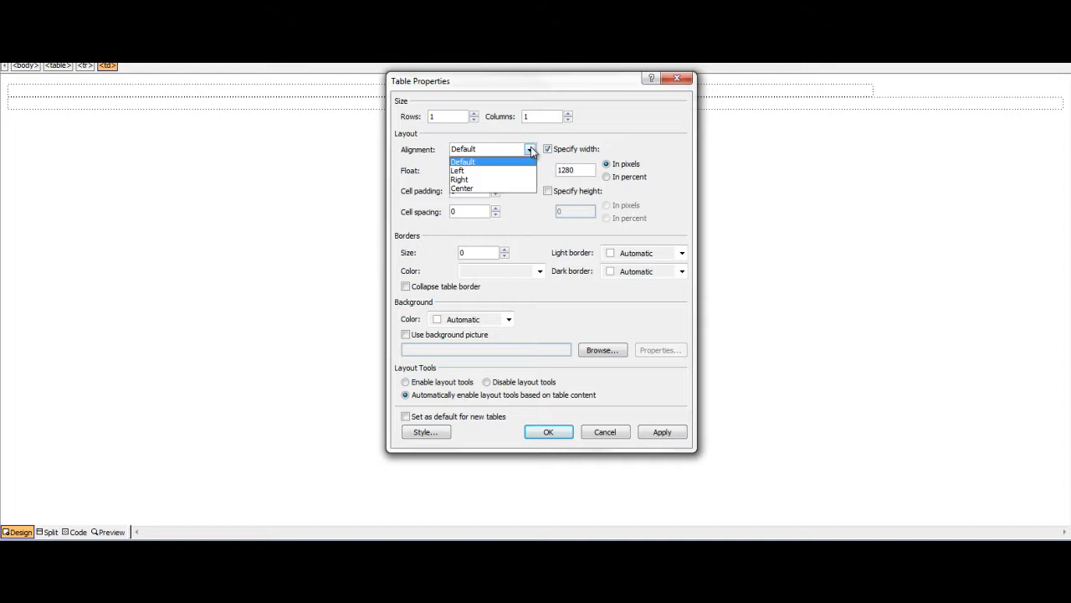
{"action": "left_click", "coordinate": [497, 187]}
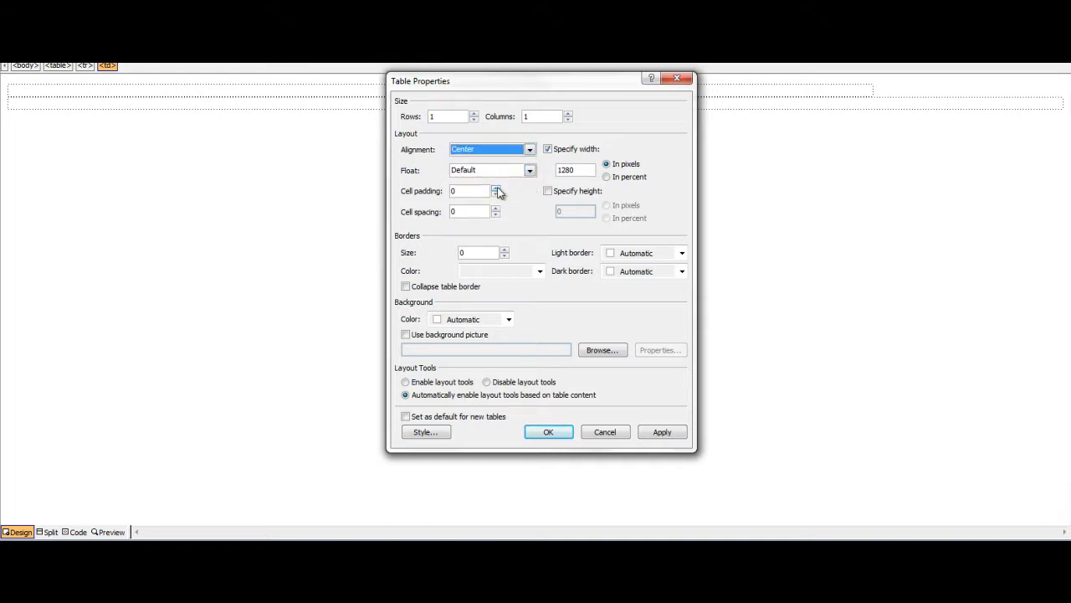
{"action": "left_click", "coordinate": [548, 432]}
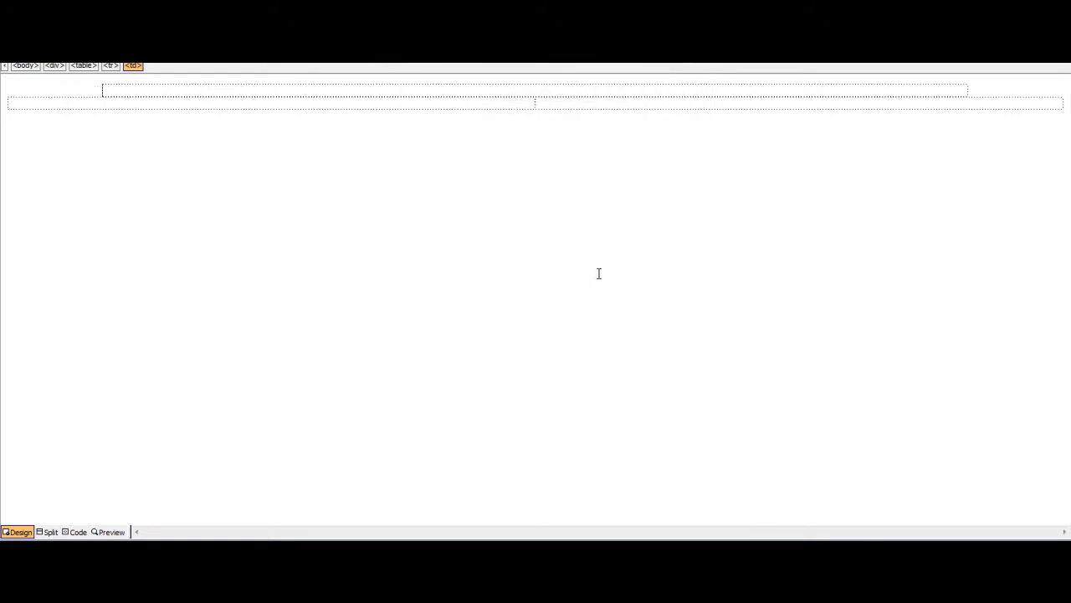
Step: Set the two-column table's width to 1280 pixels instead of a percentage
{"action": "right_click", "coordinate": [664, 103]}
{"action": "left_click", "coordinate": [708, 258]}
{"action": "left_click_drag", "start_coordinate": [575, 169], "coordinate": [554, 168]}
{"action": "type", "text": "280"}
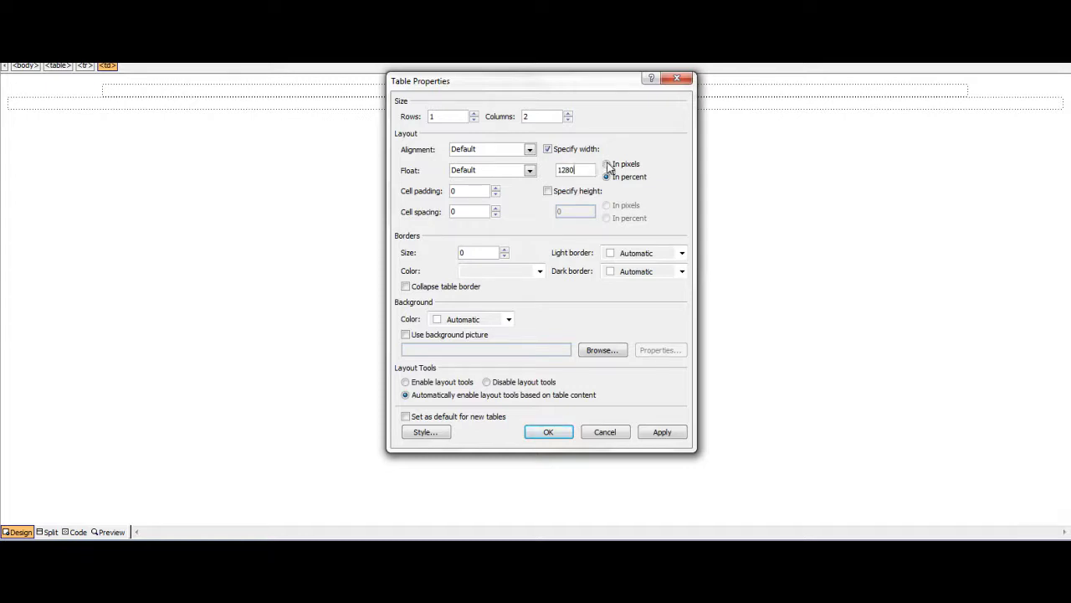
{"action": "left_click", "coordinate": [608, 165]}
{"action": "left_click", "coordinate": [557, 432]}
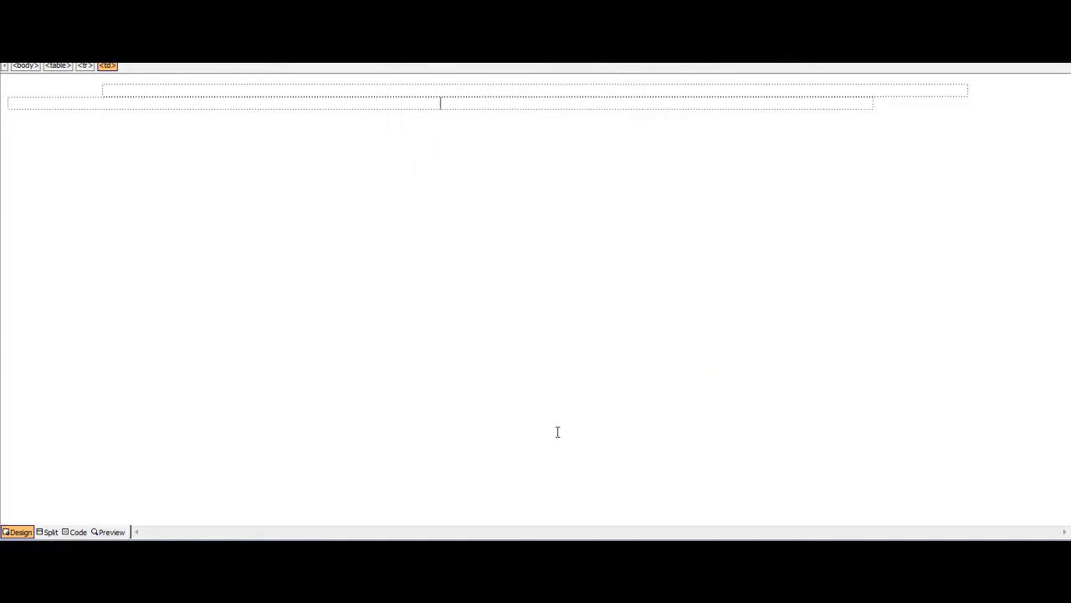
Step: Center the two-column table so it lines up under the single-cell table
{"action": "right_click", "coordinate": [565, 103]}
{"action": "left_click", "coordinate": [606, 257]}
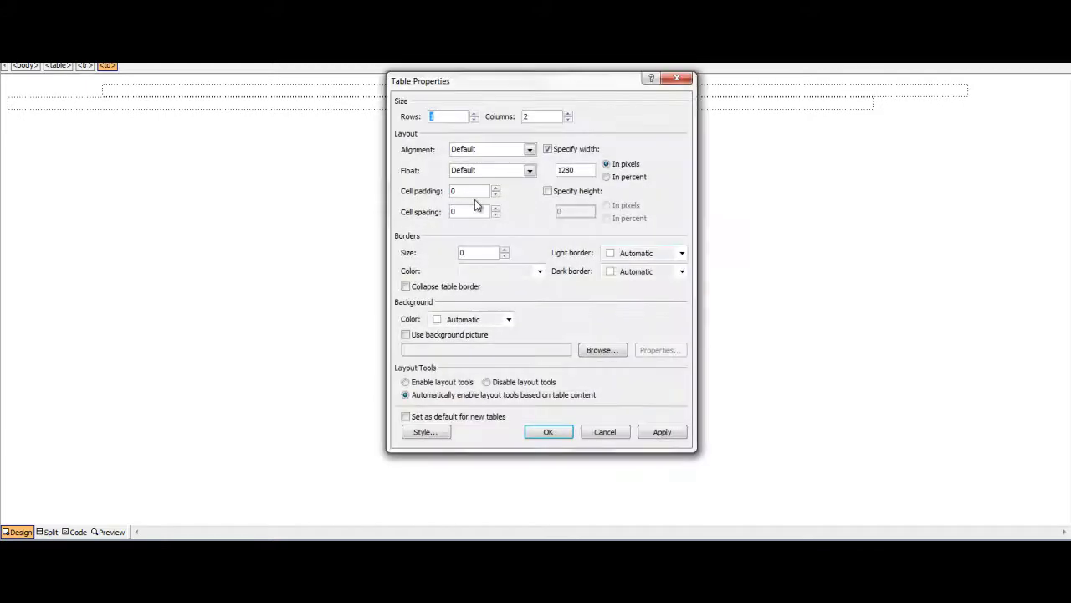
{"action": "left_click", "coordinate": [530, 149]}
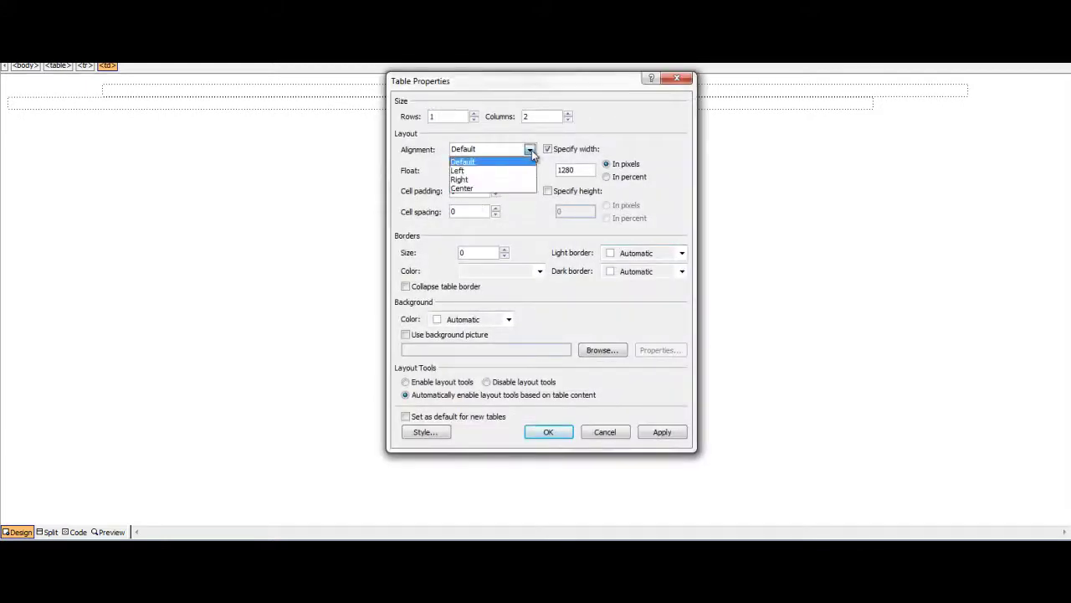
{"action": "left_click", "coordinate": [488, 188]}
{"action": "left_click", "coordinate": [561, 435]}
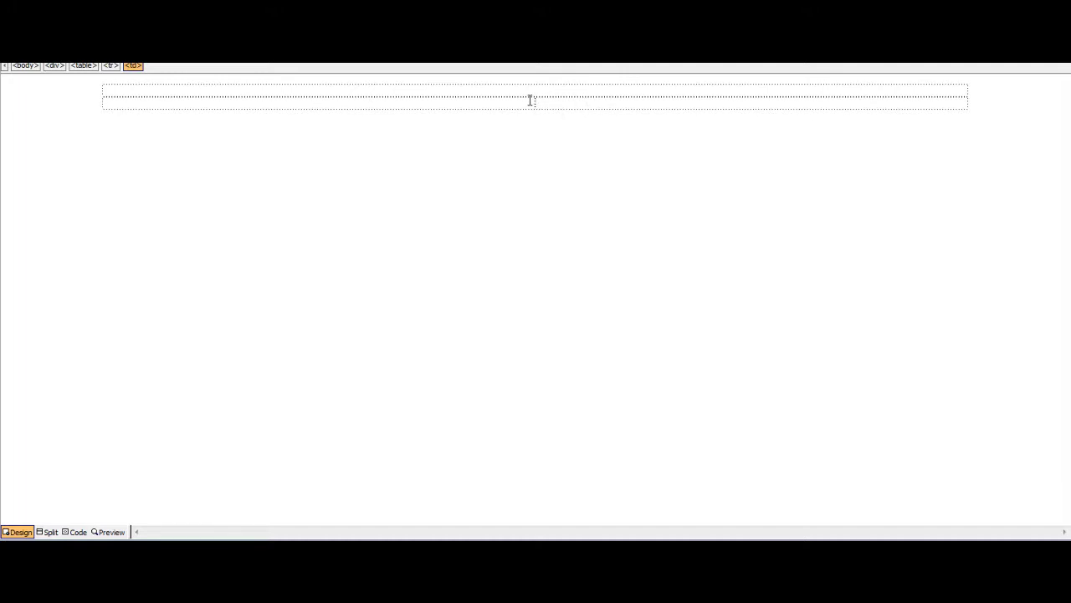
Step: Add seven blank lines in the left cell of the two-column table to make the row taller
{"action": "key", "text": "Return"}
{"action": "key", "text": "Return"}
{"action": "key", "text": "Return"}
{"action": "key", "text": "Return"}
{"action": "key", "text": "Return"}
{"action": "key", "text": "Return"}
{"action": "key", "text": "Return"}
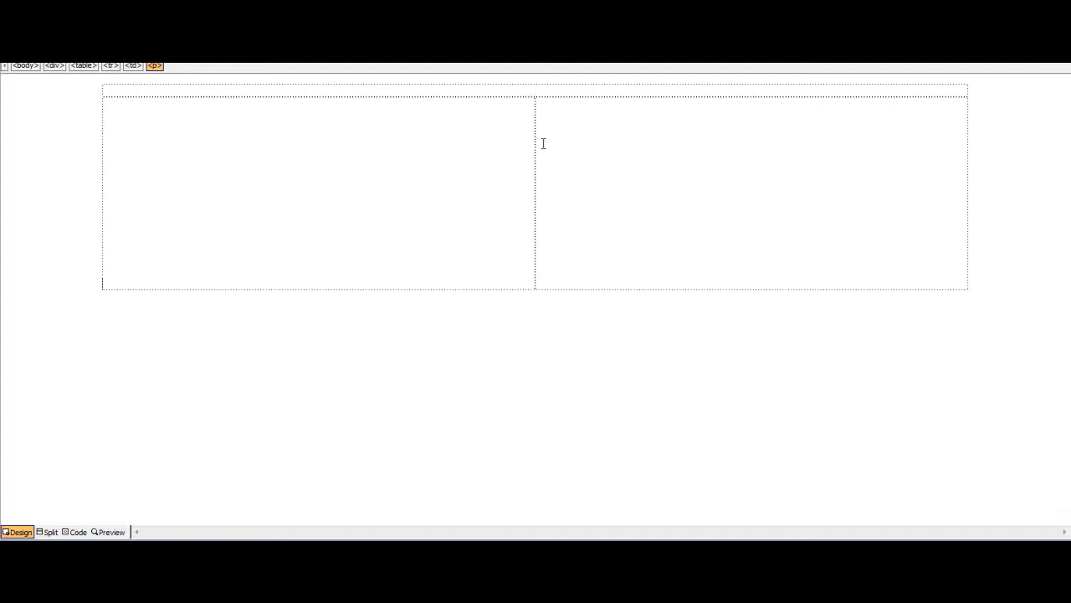
Step: Narrow the left column of the two-column table to about 196 pixels and place the cursor below the table
{"action": "left_click_drag", "start_coordinate": [534, 135], "coordinate": [238, 130]}
{"action": "mouse_move", "coordinate": [236, 137]}
{"action": "left_mouse_down"}
{"action": "mouse_move", "coordinate": [196, 136]}
{"action": "mouse_move", "coordinate": [234, 138]}
{"action": "left_mouse_up"}
{"action": "key", "text": "Down"}
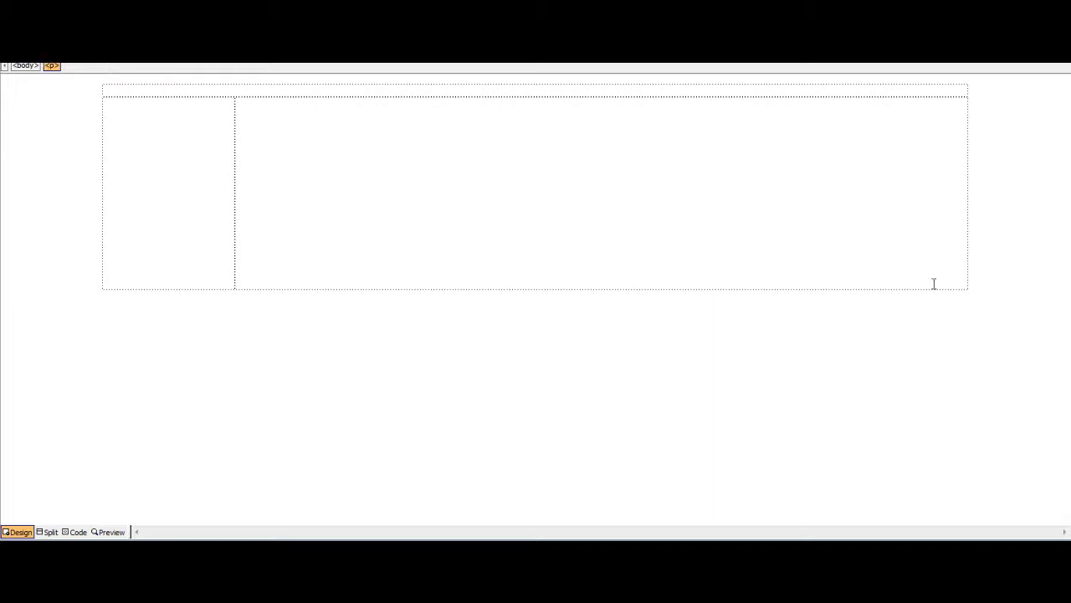
Step: Set the page background color to black
{"action": "right_click", "coordinate": [626, 338]}
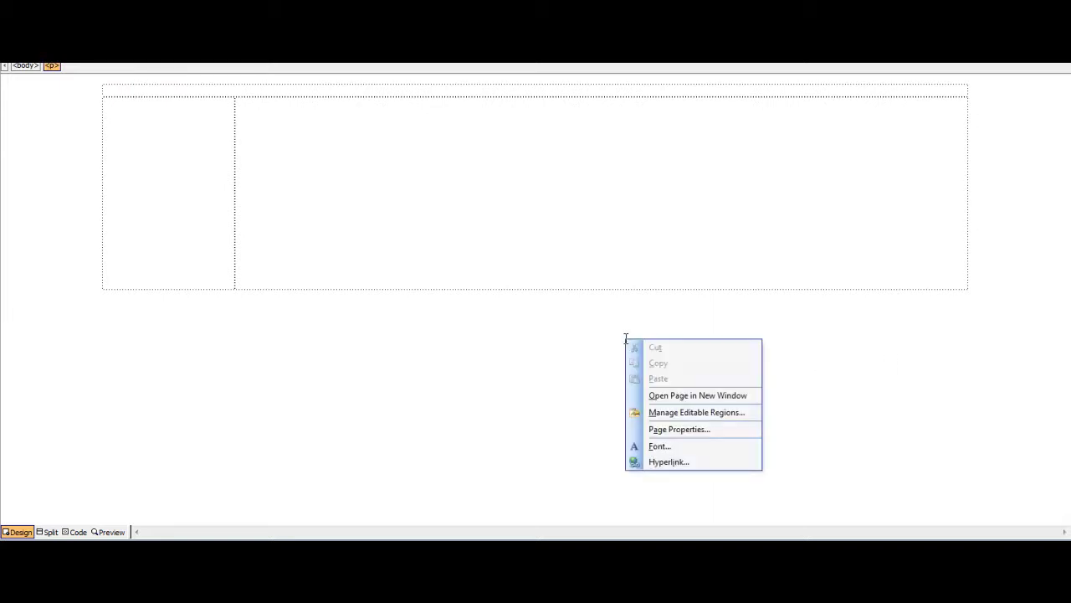
{"action": "left_click", "coordinate": [663, 429]}
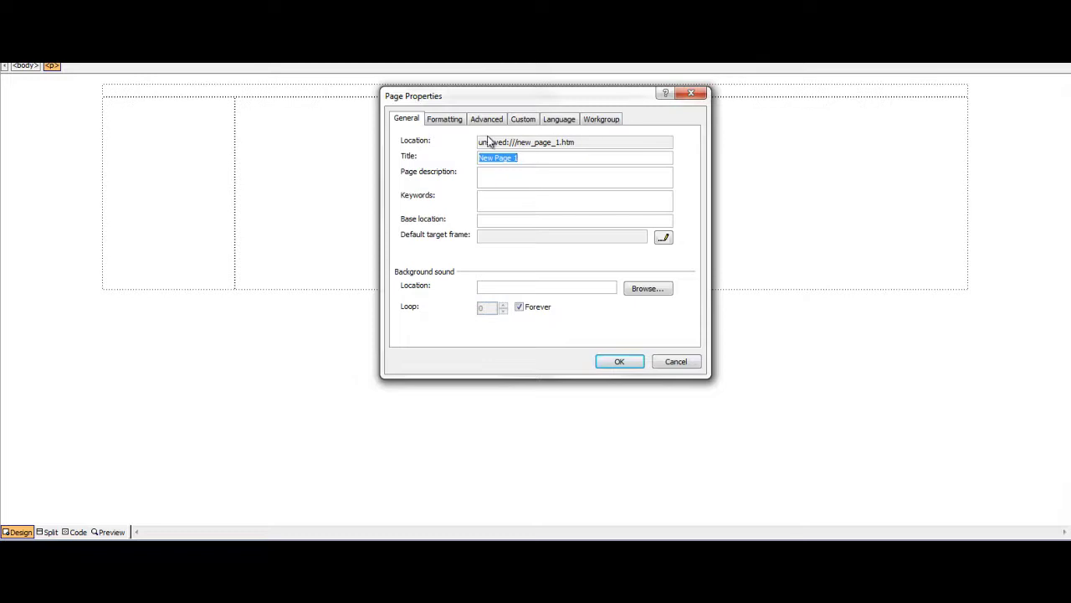
{"action": "left_click", "coordinate": [452, 120]}
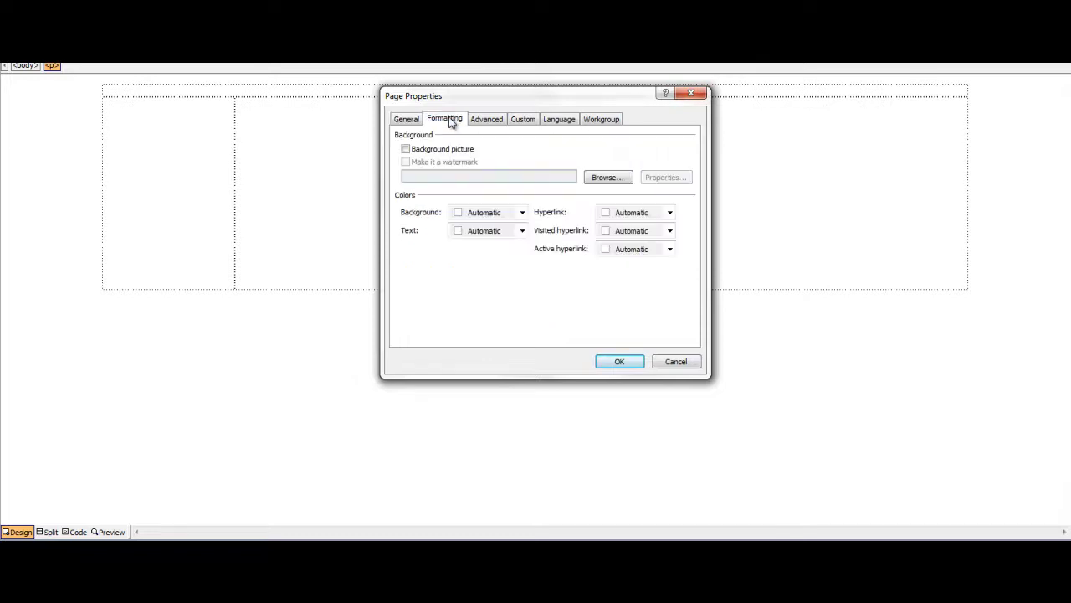
{"action": "left_click", "coordinate": [523, 217]}
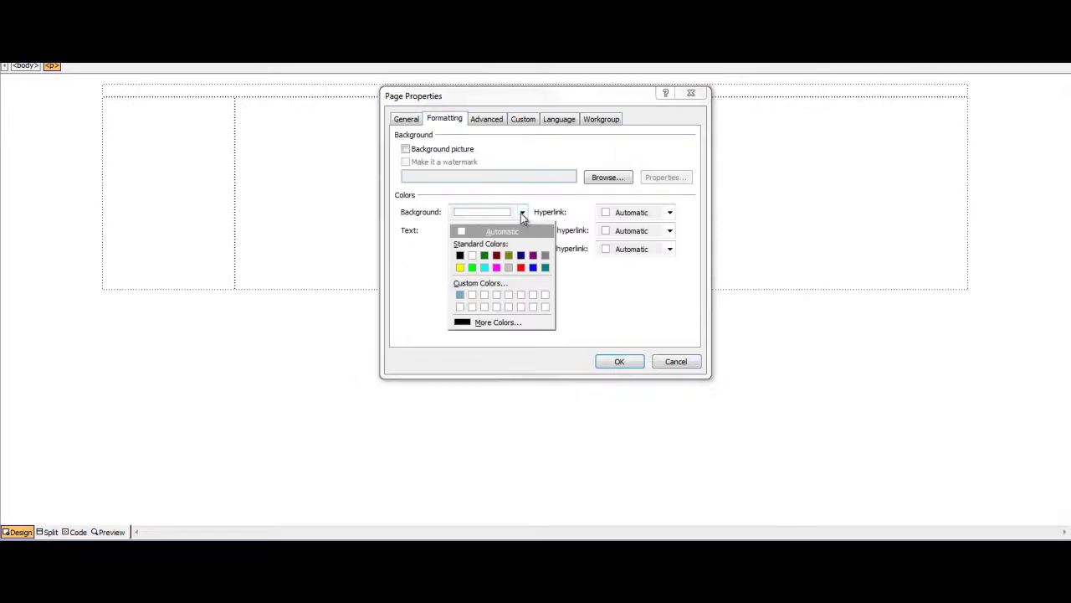
{"action": "left_click", "coordinate": [460, 255]}
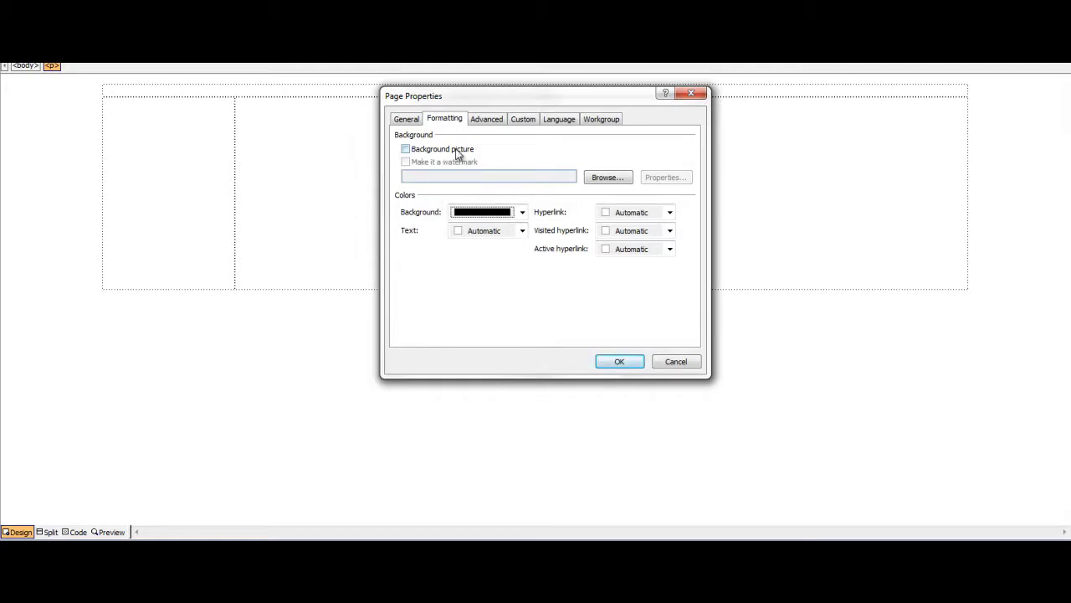
{"action": "left_click", "coordinate": [620, 361]}
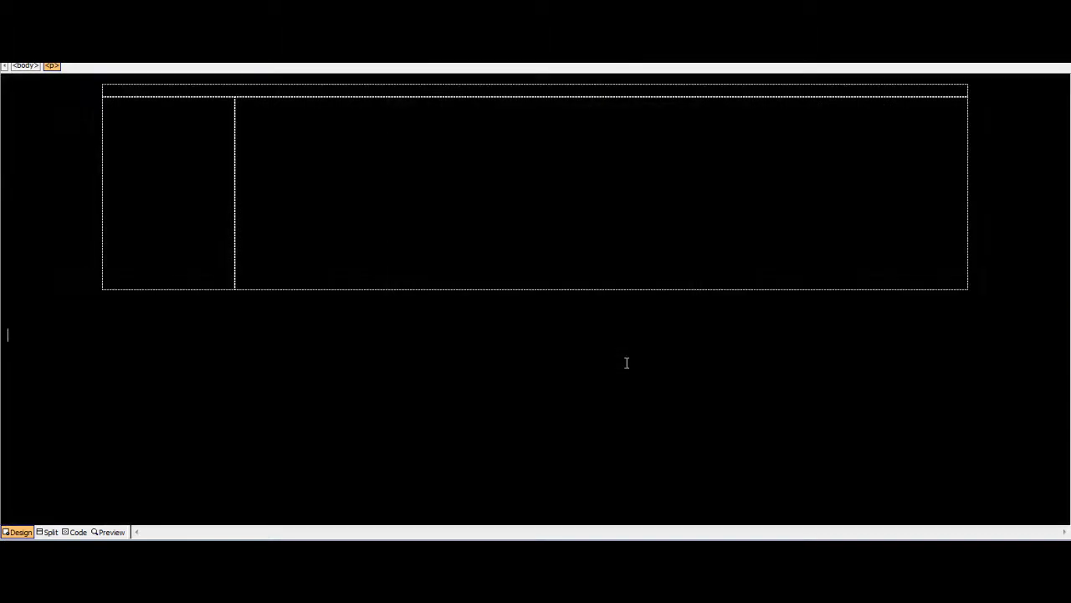
Step: Set the background color of the single-cell table to white
{"action": "right_click", "coordinate": [545, 90]}
{"action": "left_click", "coordinate": [599, 243]}
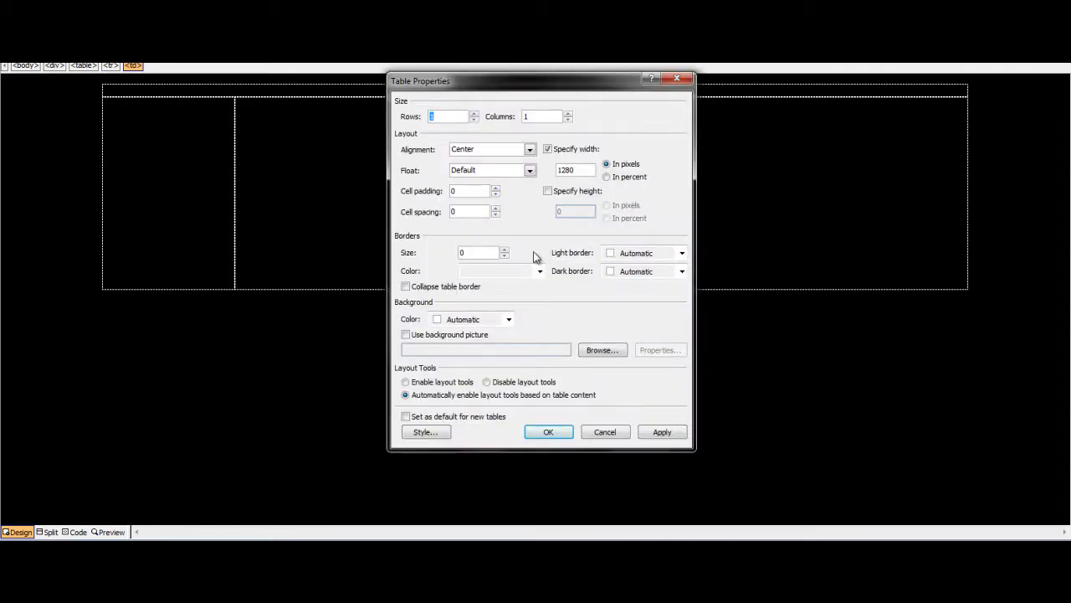
{"action": "left_click", "coordinate": [508, 319]}
{"action": "left_click", "coordinate": [451, 362]}
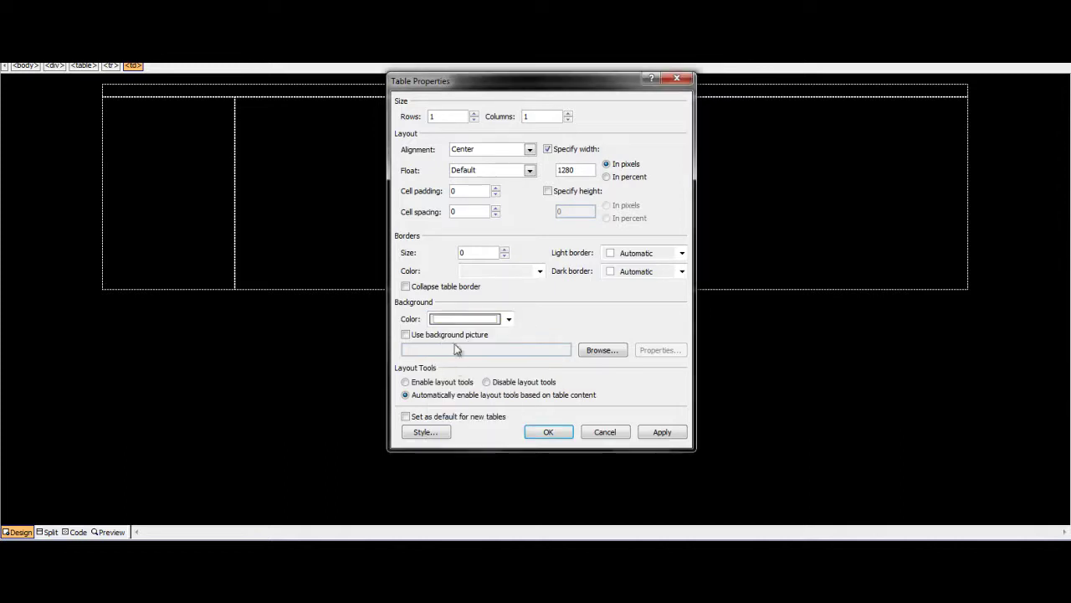
{"action": "left_click", "coordinate": [548, 431]}
Step: Set the background color of the two-column table to white
{"action": "right_click", "coordinate": [515, 164]}
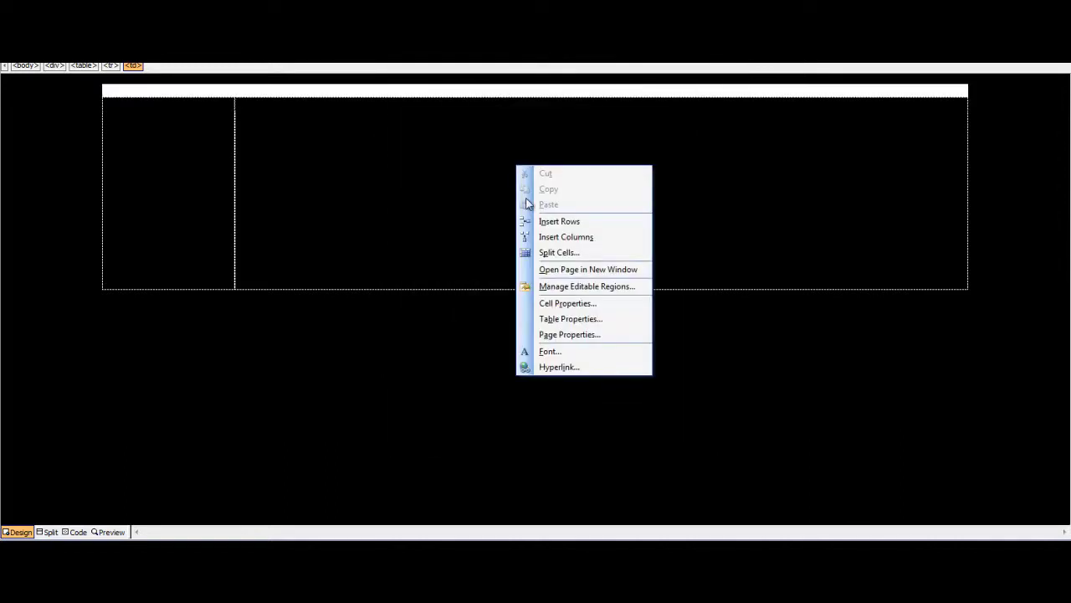
{"action": "left_click", "coordinate": [563, 321]}
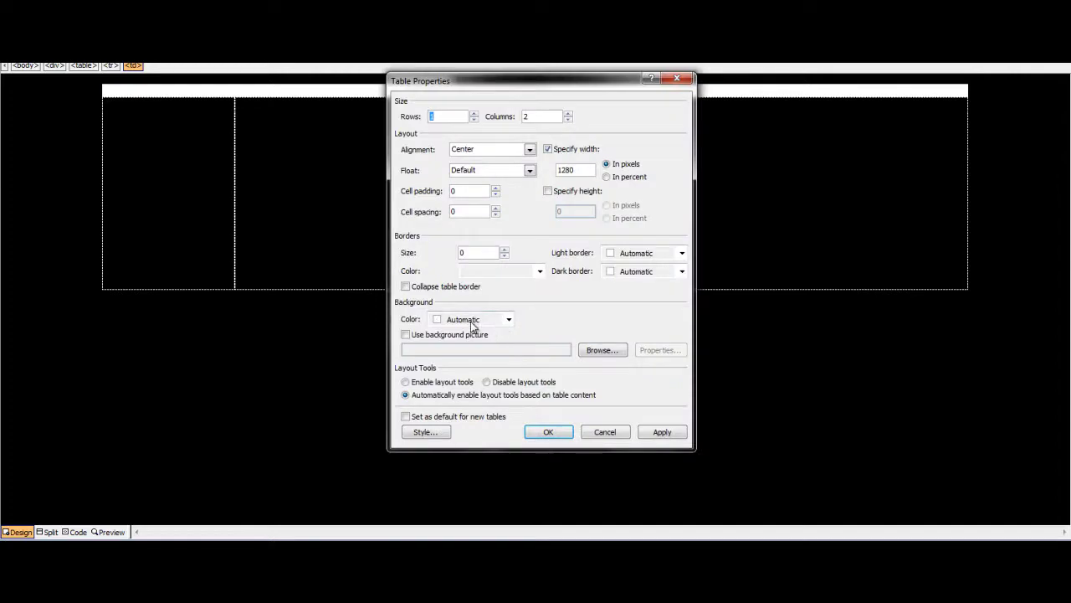
{"action": "left_click", "coordinate": [510, 319]}
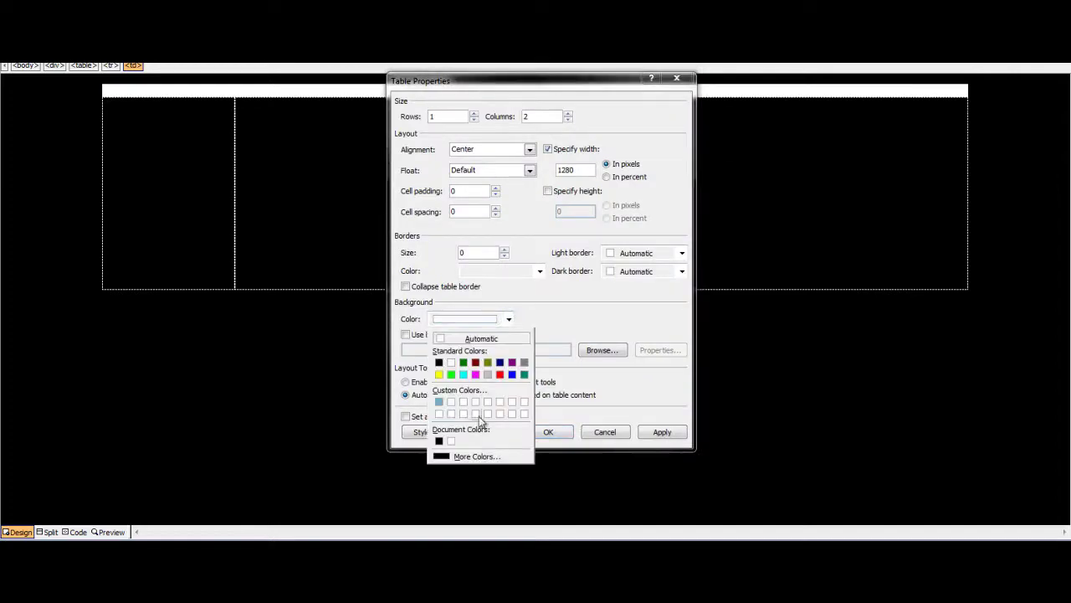
{"action": "left_click", "coordinate": [451, 362]}
{"action": "left_click", "coordinate": [548, 432]}
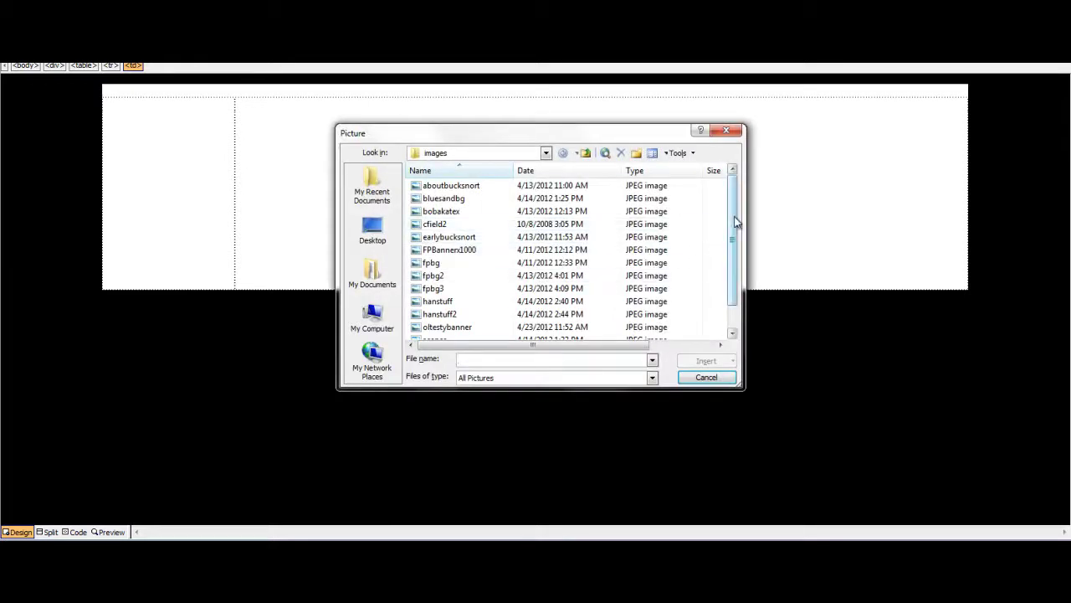
Step: Insert the oltestybanner picture from the images folder into the single-cell table as the page header
{"action": "scroll", "coordinate": [736, 221], "scroll_direction": "down", "scroll_amount": 1}
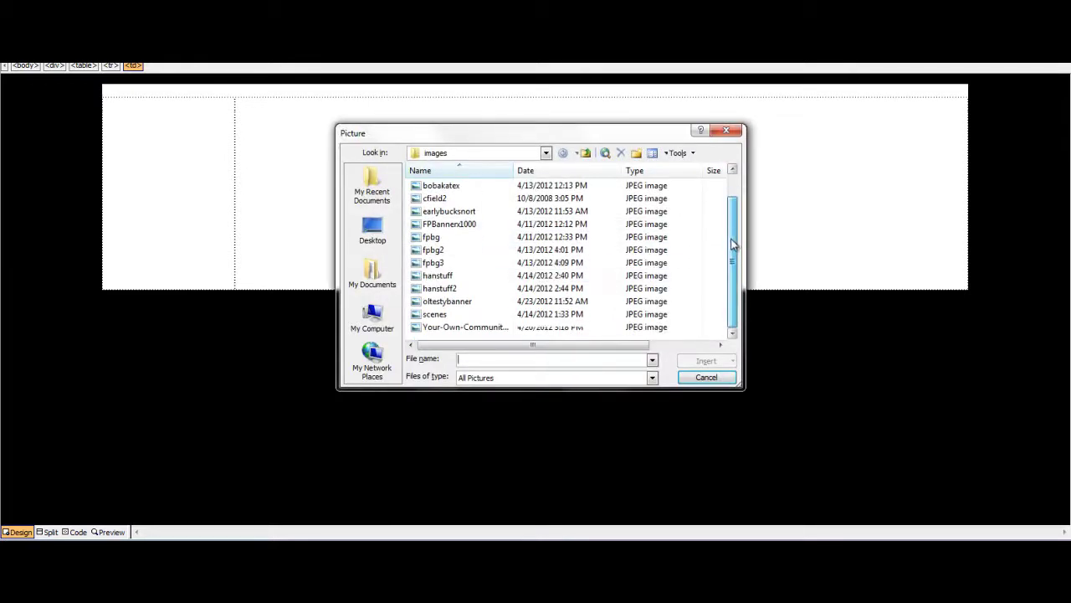
{"action": "double_click", "coordinate": [447, 301]}
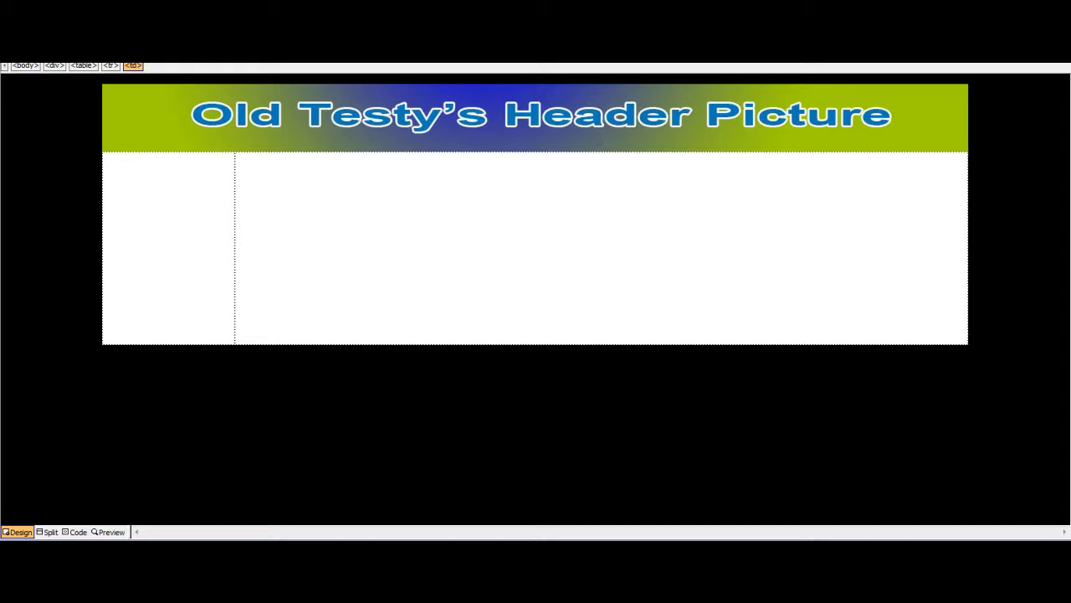
Step: Set the background of the two-column table's left cell to yellow and enter the text Home in it
{"action": "left_click", "coordinate": [335, 201]}
{"action": "right_click", "coordinate": [187, 182]}
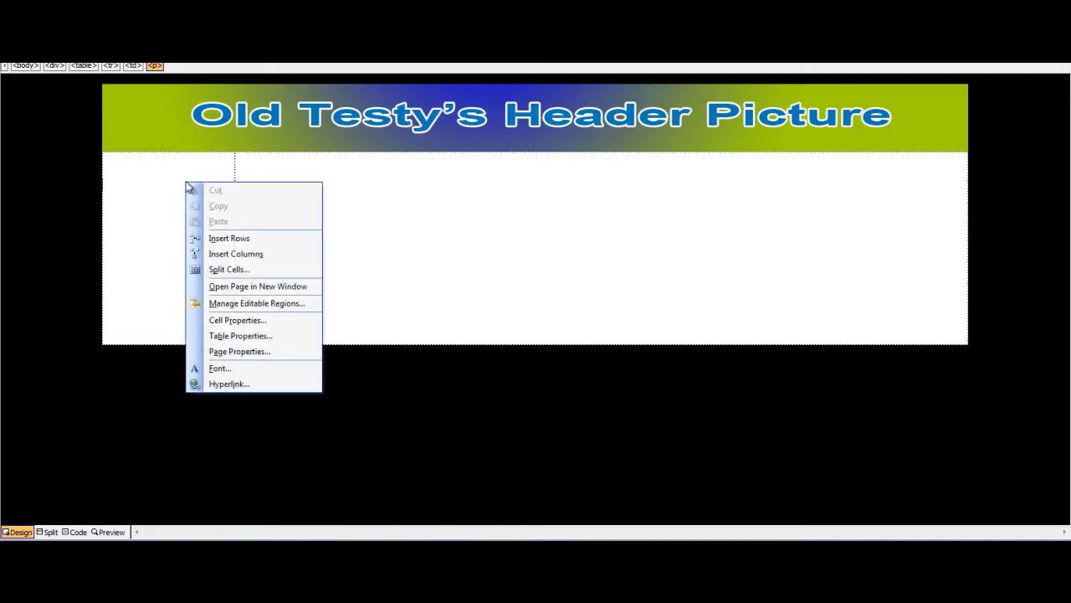
{"action": "left_click", "coordinate": [240, 320]}
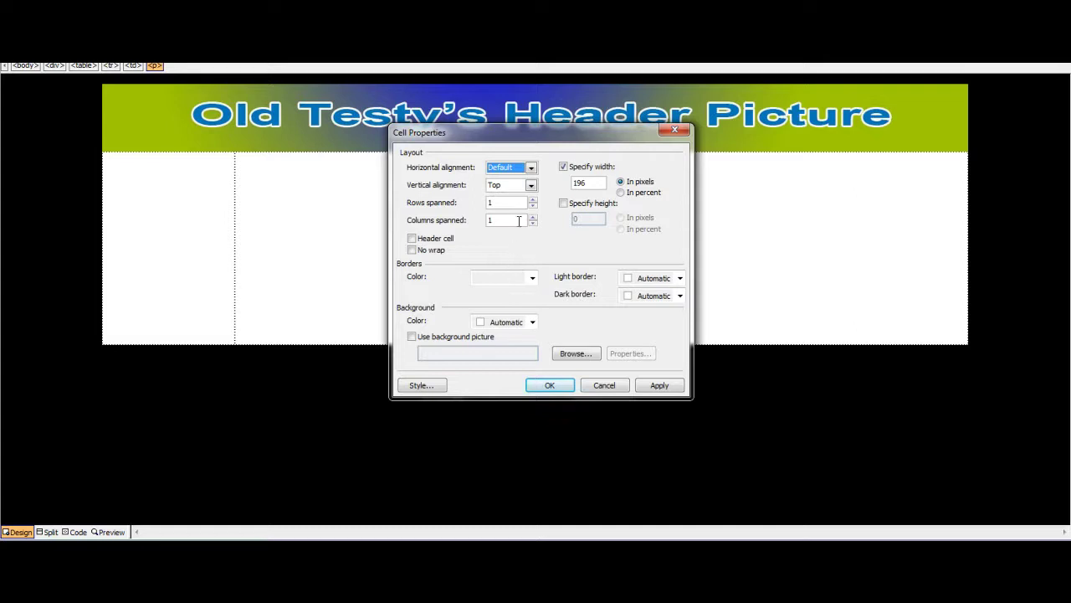
{"action": "left_click", "coordinate": [532, 324]}
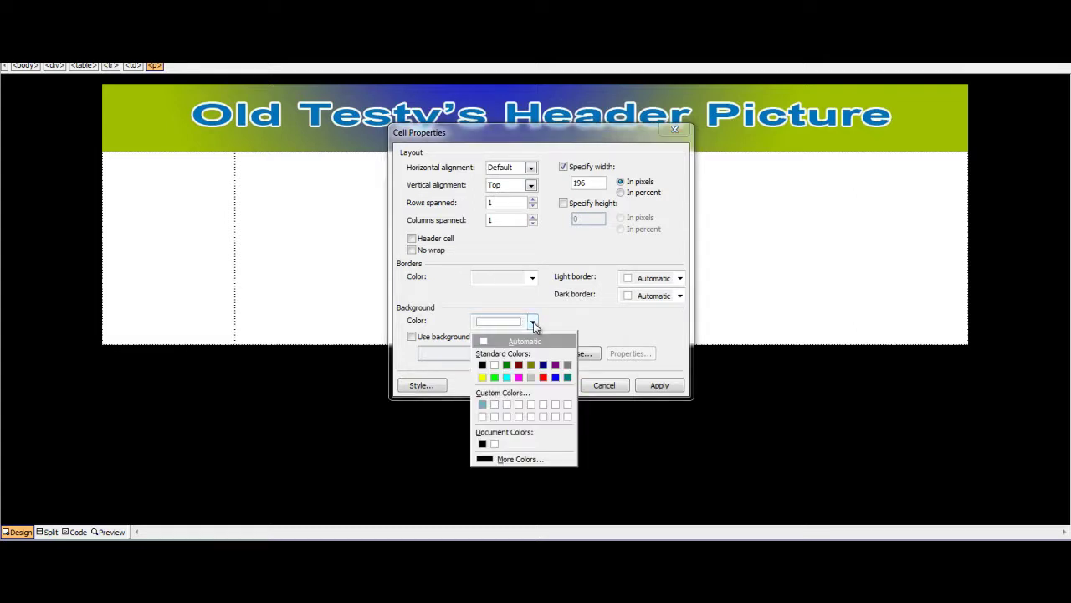
{"action": "left_click", "coordinate": [483, 378]}
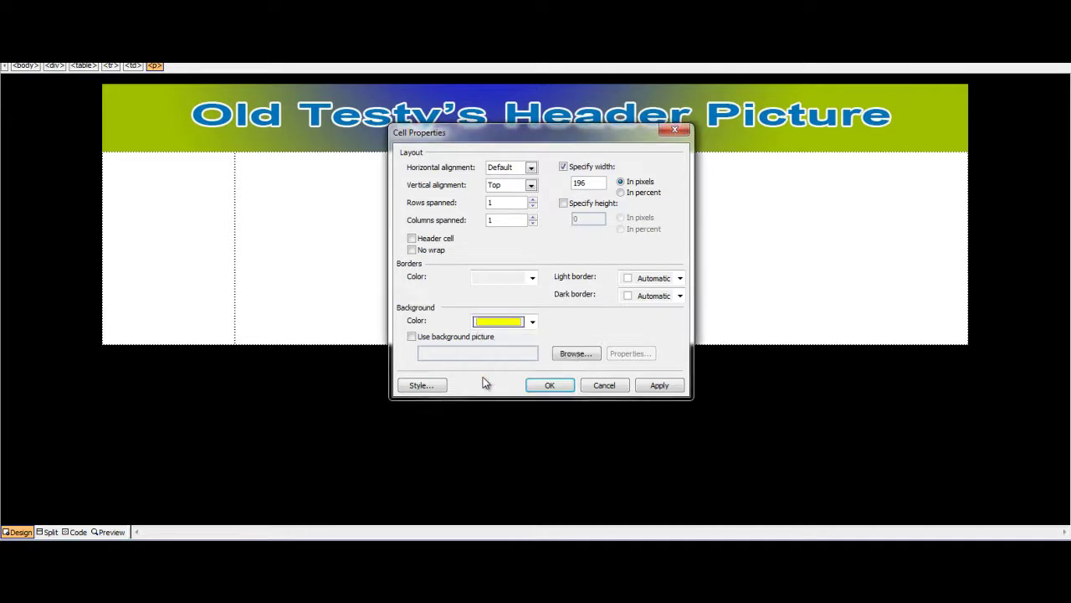
{"action": "left_click", "coordinate": [661, 387]}
{"action": "left_click", "coordinate": [550, 386]}
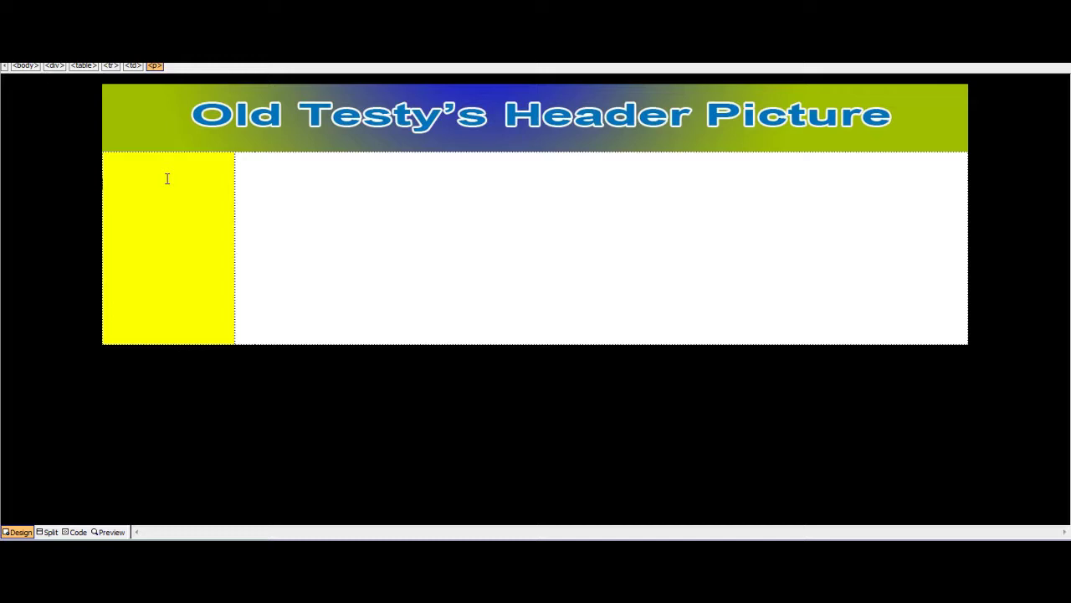
{"action": "type", "text": "Home"}
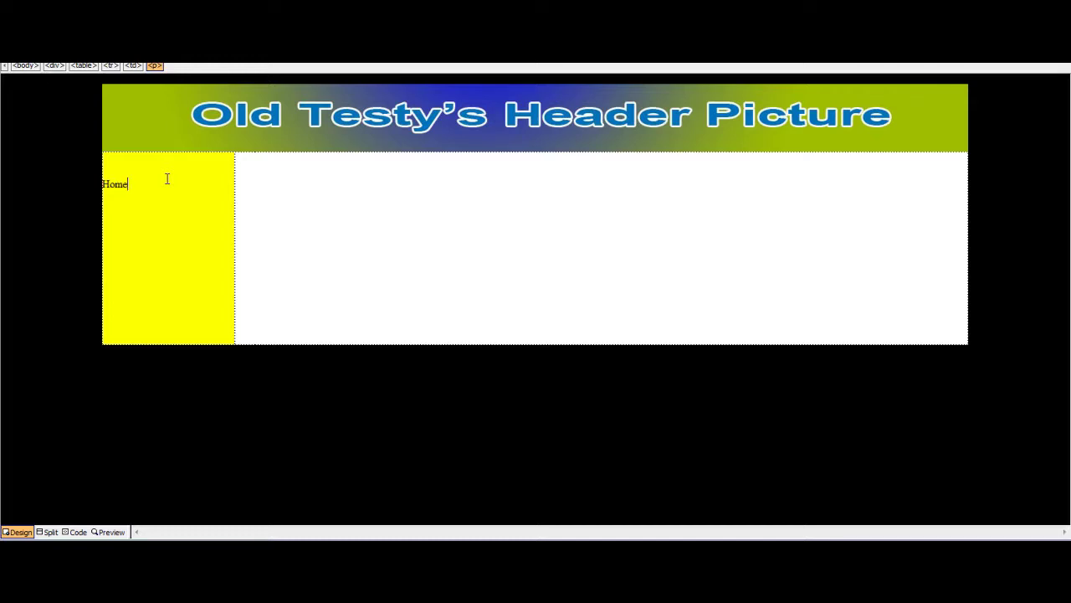
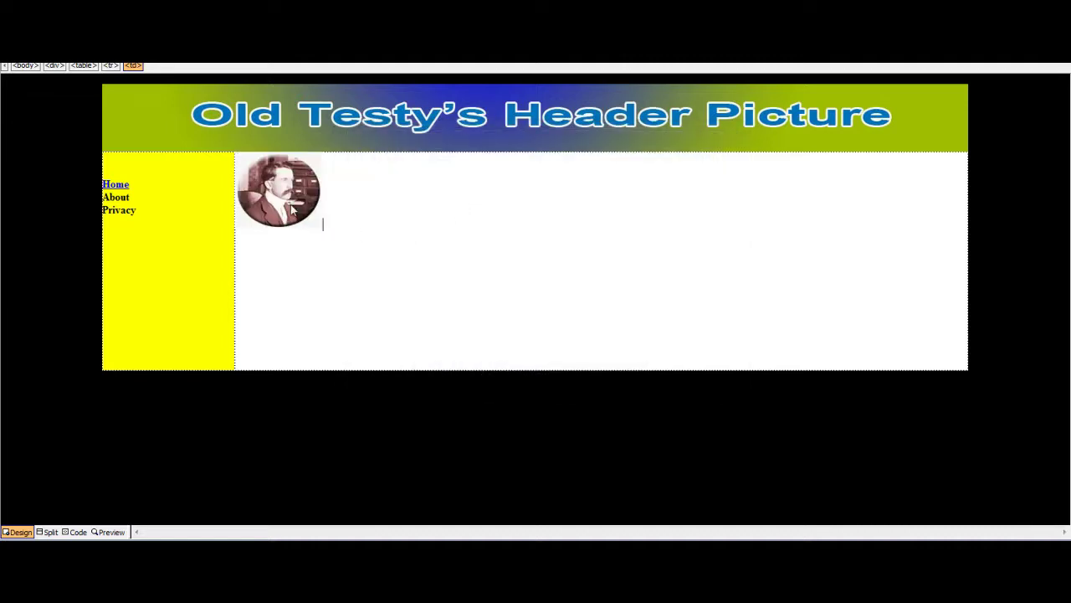
Step: Check the portrait's picture properties without changing them and display the Pictures toolbar beneath the portrait
{"action": "double_click", "coordinate": [292, 211]}
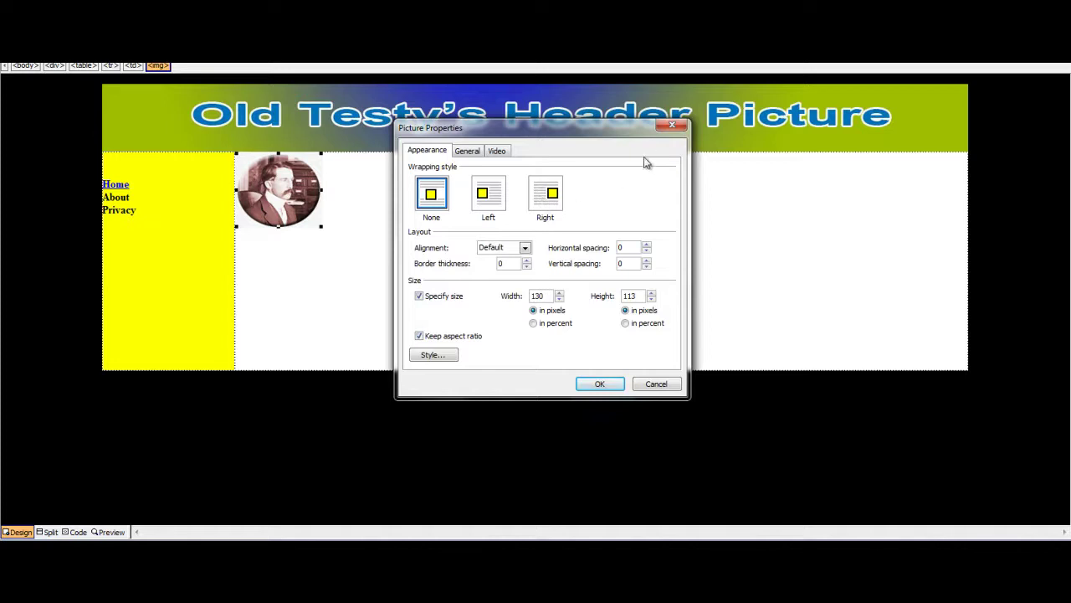
{"action": "left_click", "coordinate": [673, 125]}
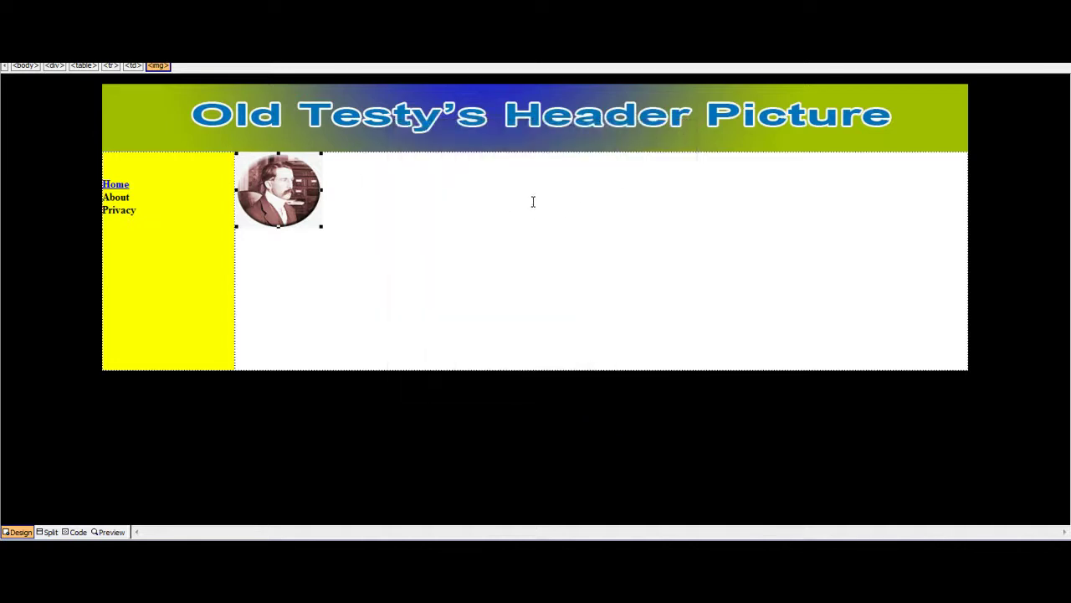
{"action": "key", "text": "alt+v"}
{"action": "mouse_move", "coordinate": [105, 177]}
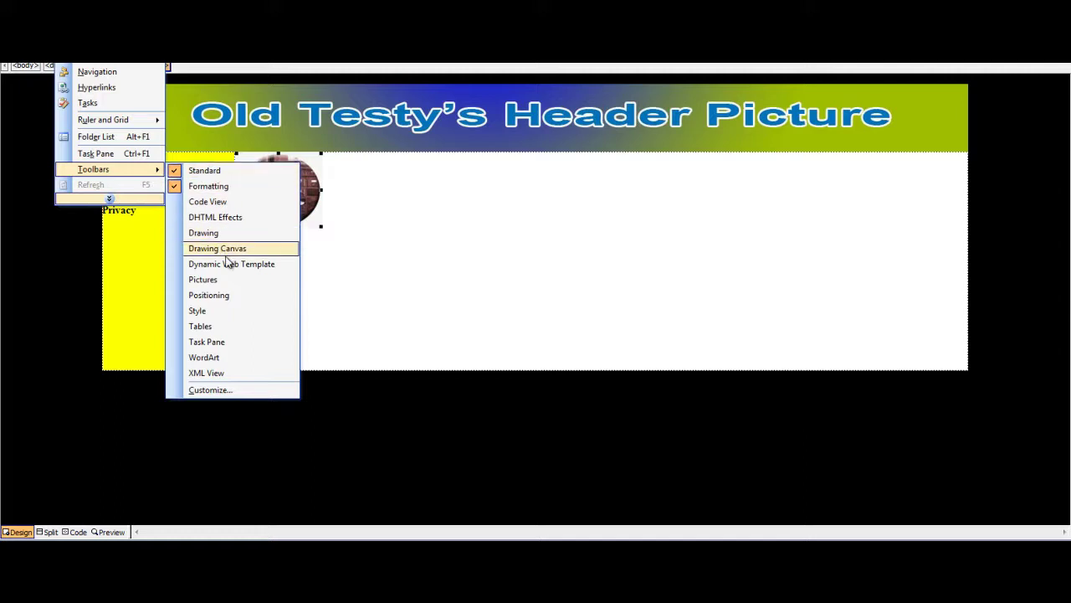
{"action": "left_click", "coordinate": [226, 281]}
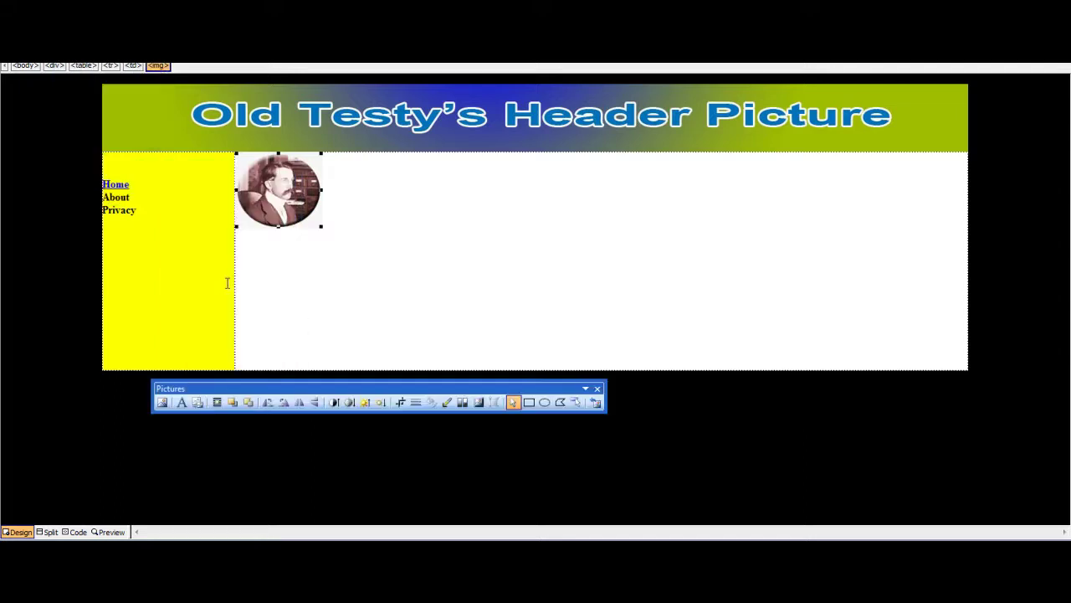
{"action": "left_click_drag", "start_coordinate": [361, 390], "coordinate": [462, 254]}
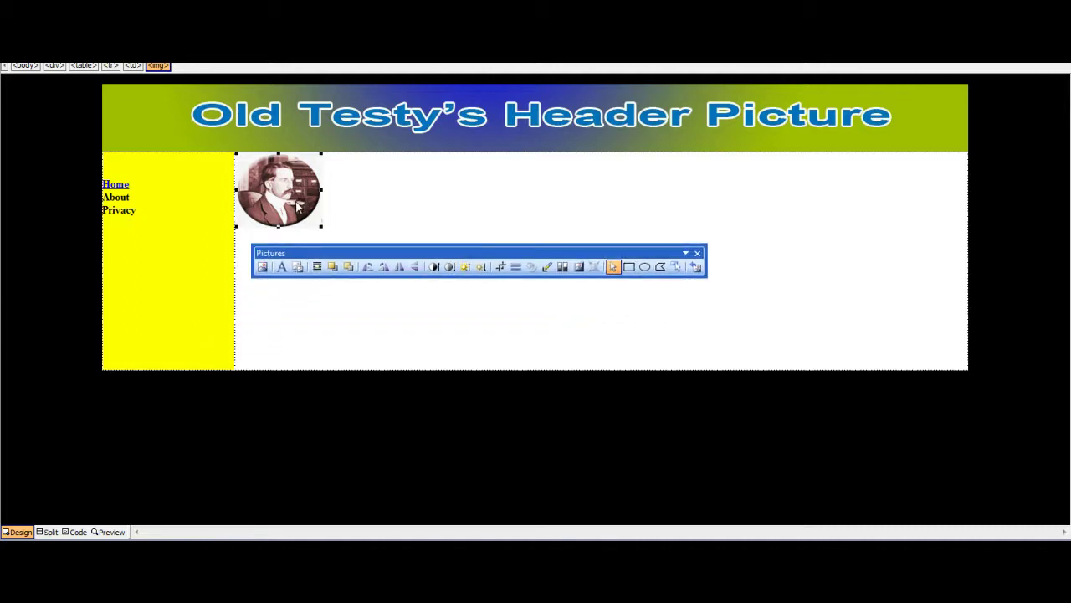
Step: Lower the portrait's contrast three levels and raise it four, and flip the picture vertically and horizontally
{"action": "left_click", "coordinate": [449, 267]}
{"action": "left_click", "coordinate": [449, 267]}
{"action": "left_click", "coordinate": [449, 267]}
{"action": "left_click", "coordinate": [434, 266]}
{"action": "left_click", "coordinate": [433, 267]}
{"action": "left_click", "coordinate": [433, 267]}
{"action": "left_click", "coordinate": [433, 267]}
{"action": "left_click", "coordinate": [415, 267]}
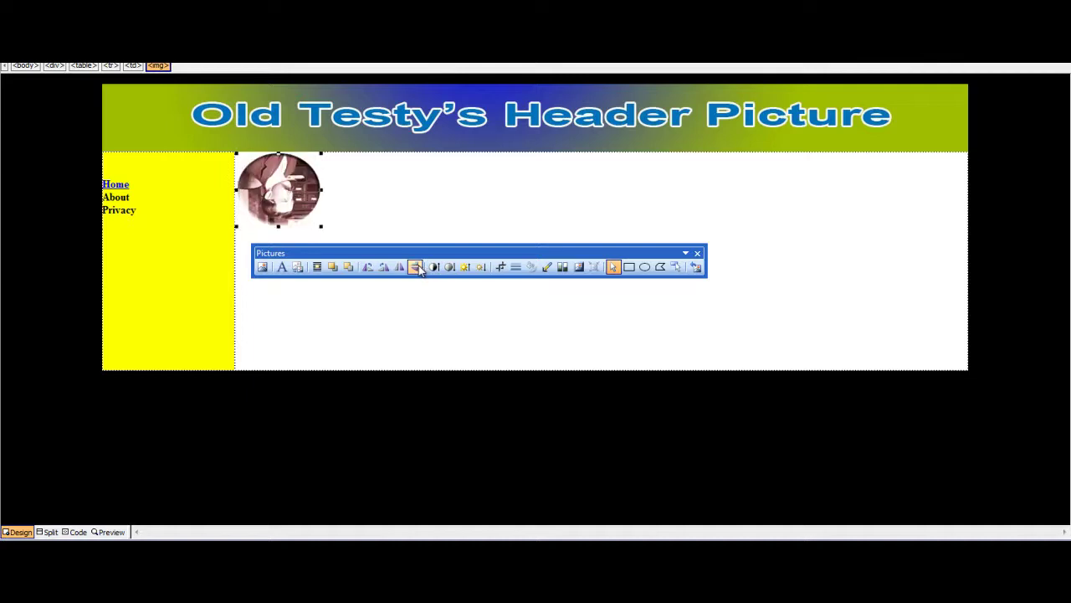
{"action": "left_click", "coordinate": [400, 267]}
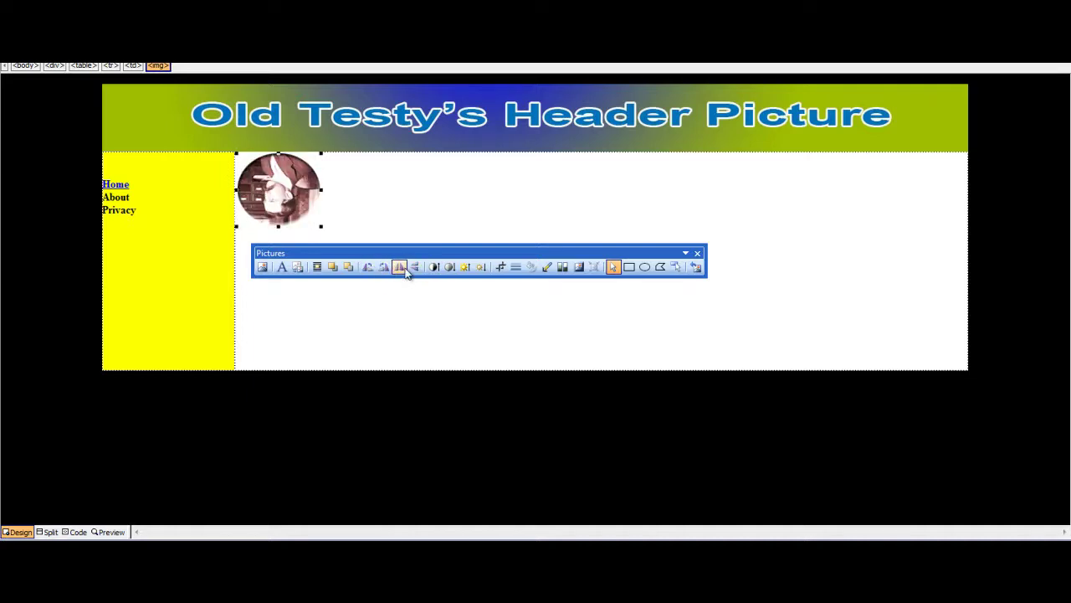
Step: Try to add a rectangular hotspot over the portrait without assigning a hyperlink, and hide the Pictures toolbar
{"action": "left_click", "coordinate": [630, 269]}
{"action": "left_click_drag", "start_coordinate": [242, 157], "coordinate": [328, 222]}
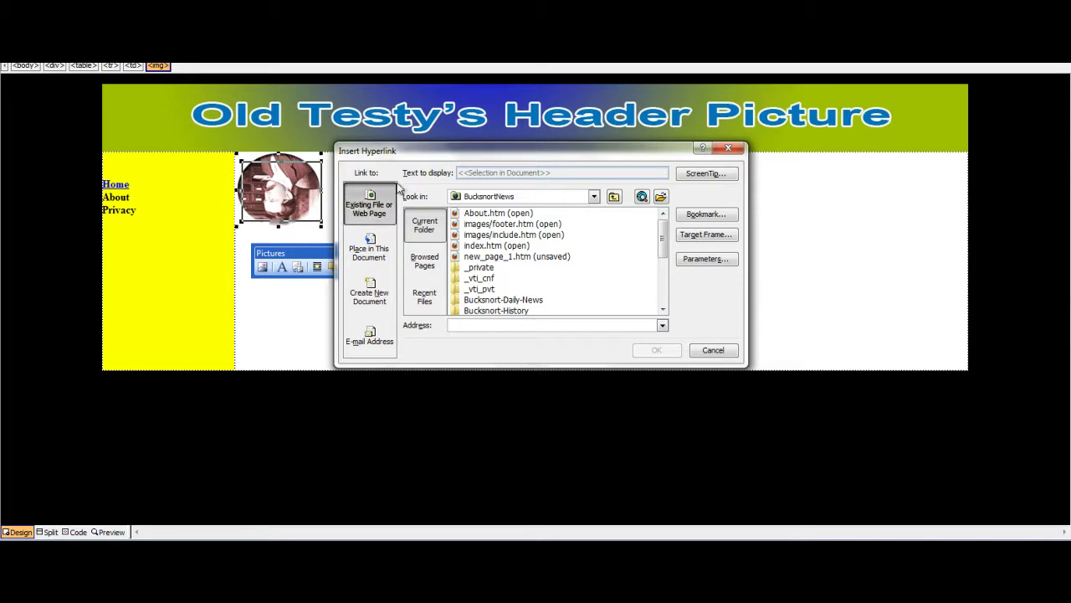
{"action": "left_click", "coordinate": [729, 150]}
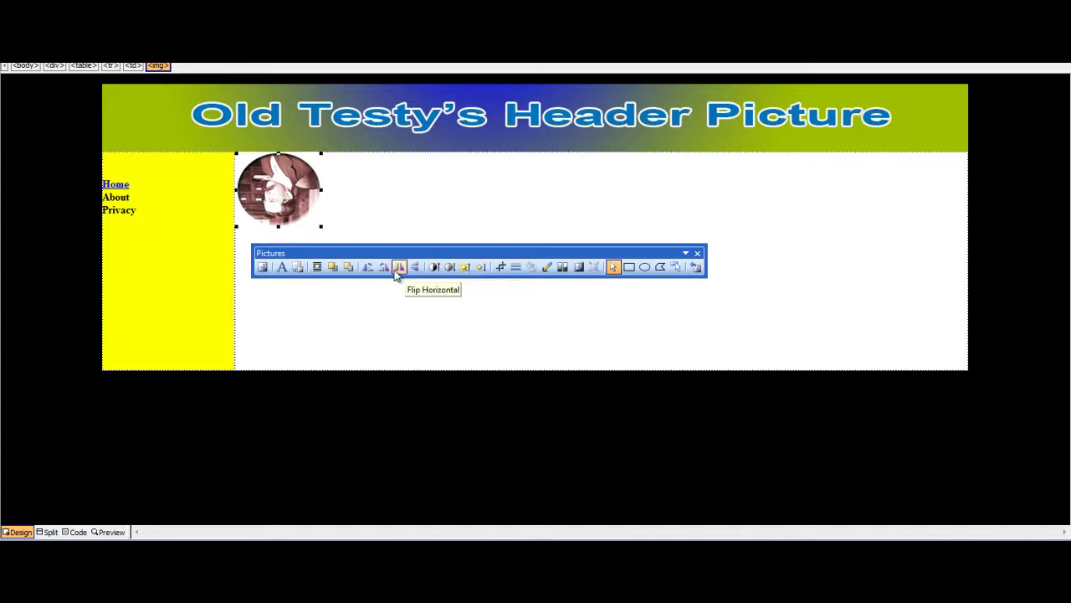
{"action": "left_click", "coordinate": [698, 253]}
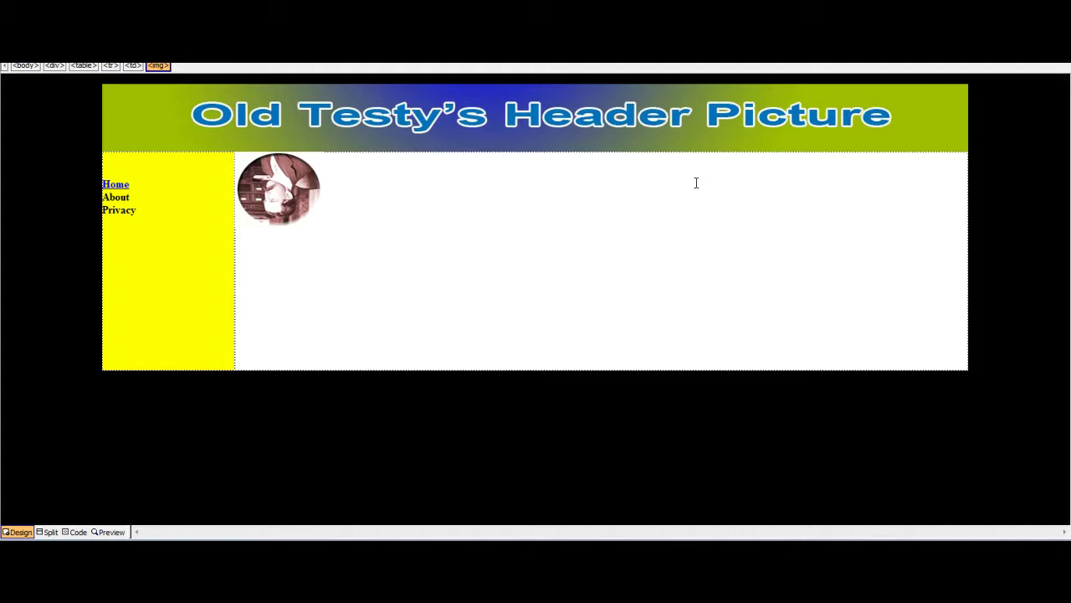
Step: Set the page title to OlTesty, the description to "Oltesty is a great page" and the keywords to oltesty
{"action": "right_click", "coordinate": [655, 194]}
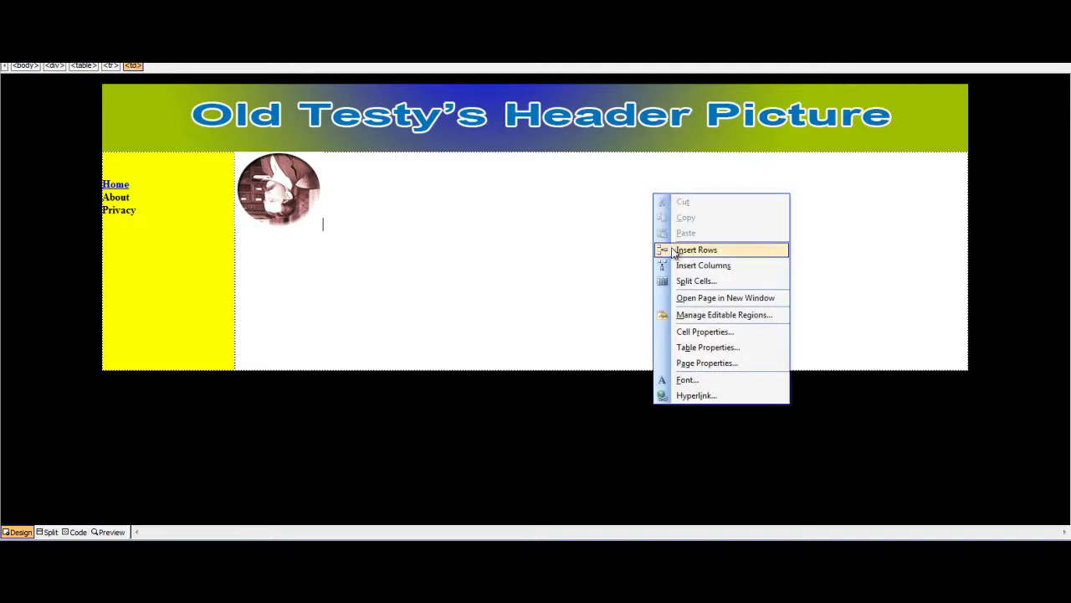
{"action": "left_click", "coordinate": [710, 363]}
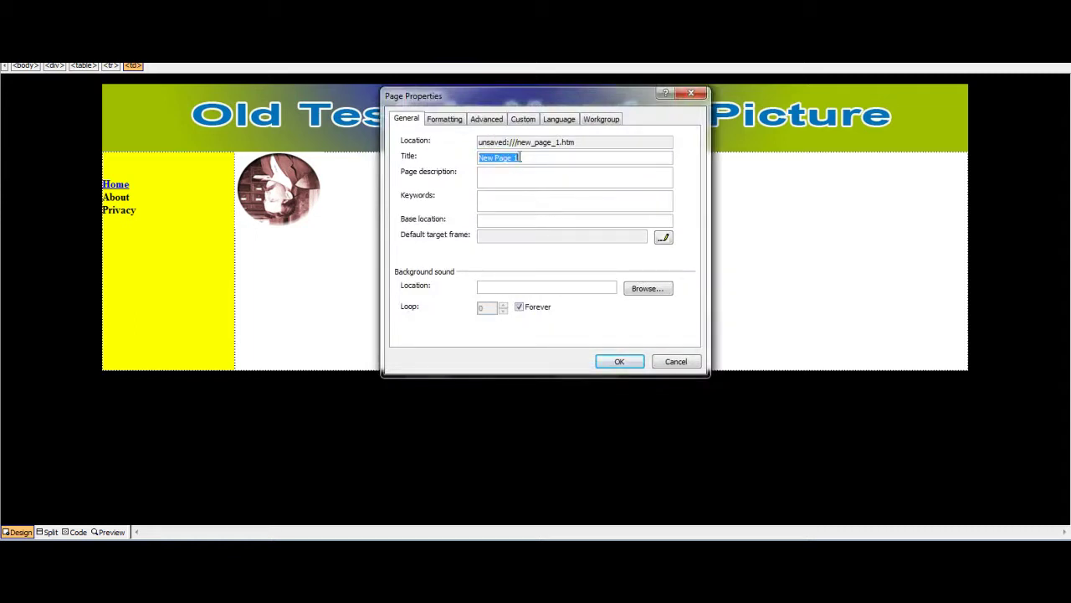
{"action": "type", "text": "OlTesty"}
{"action": "left_click", "coordinate": [497, 177]}
{"action": "type", "text": "Oltesty is a great pa"}
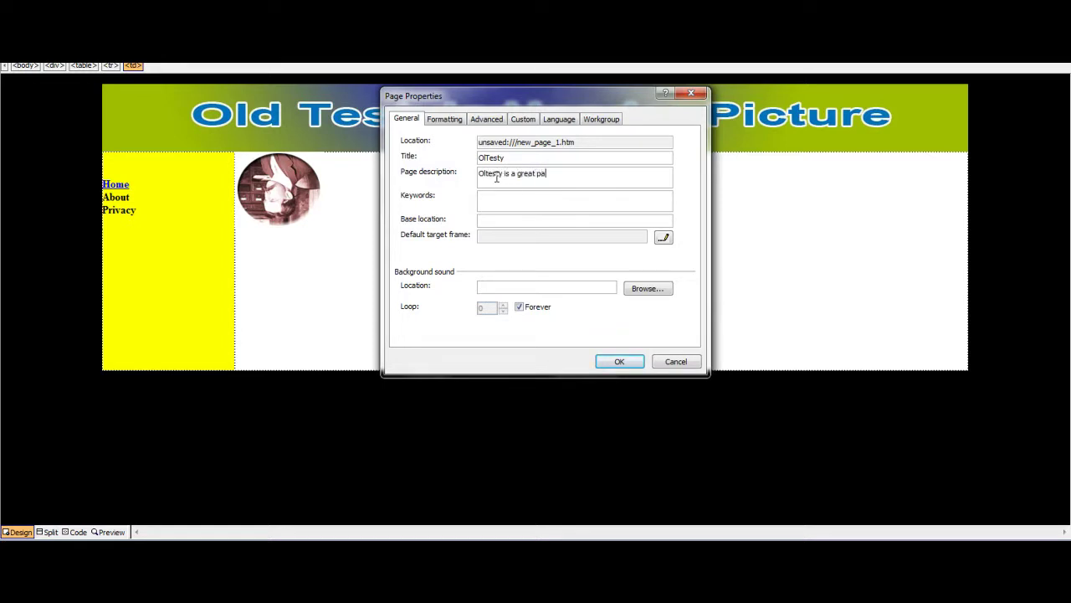
{"action": "type", "text": "geoltesty"}
{"action": "left_click", "coordinate": [619, 360]}
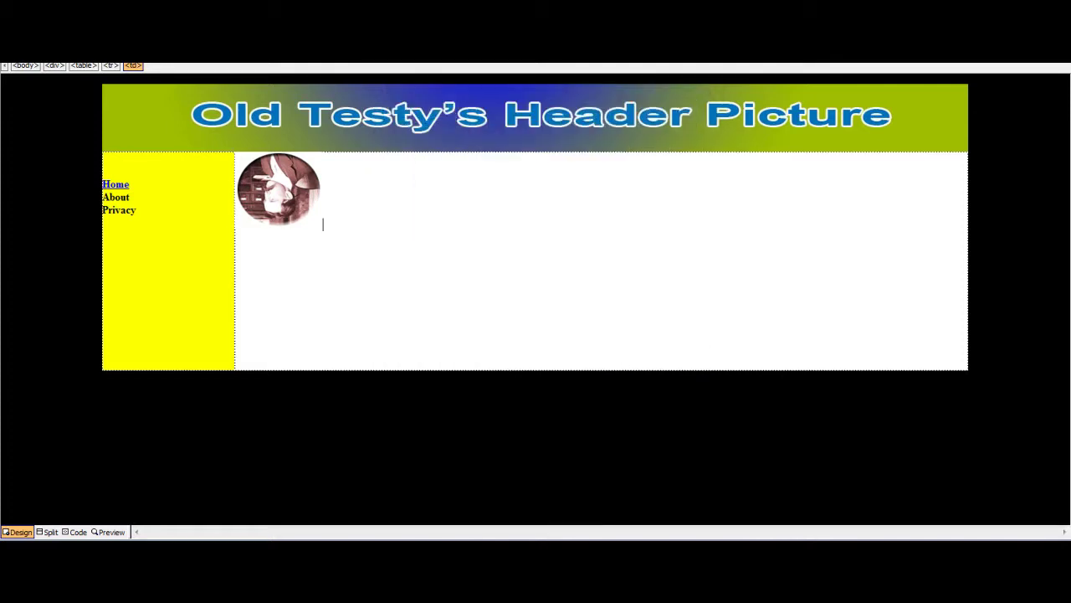
Step: View the save options for the new page, cancel saving, and close the page discarding its changes
{"action": "left_click", "coordinate": [19, 17]}
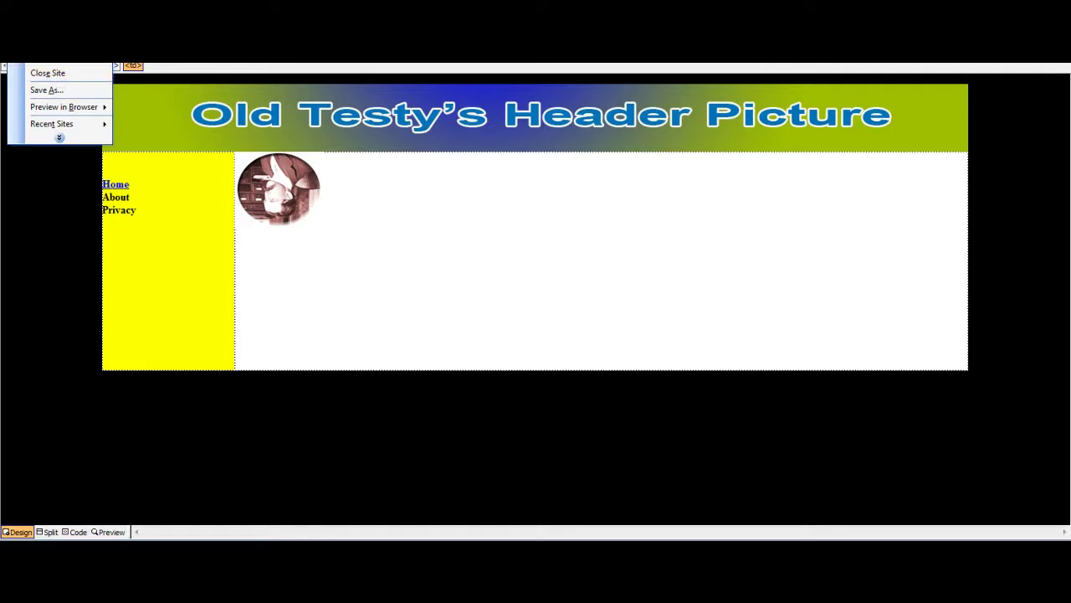
{"action": "left_click", "coordinate": [53, 88]}
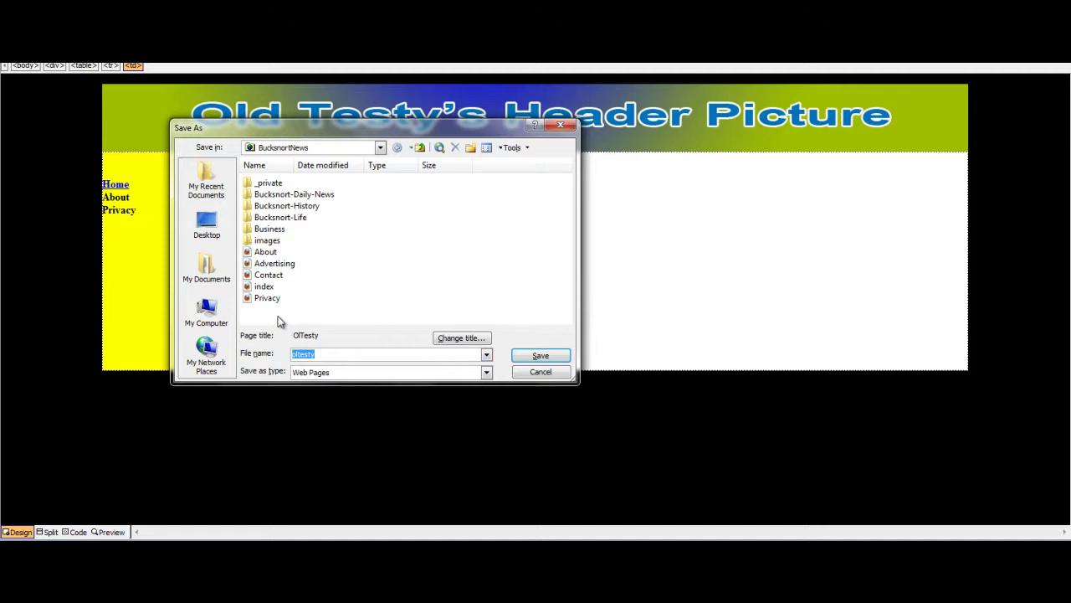
{"action": "left_click", "coordinate": [539, 374]}
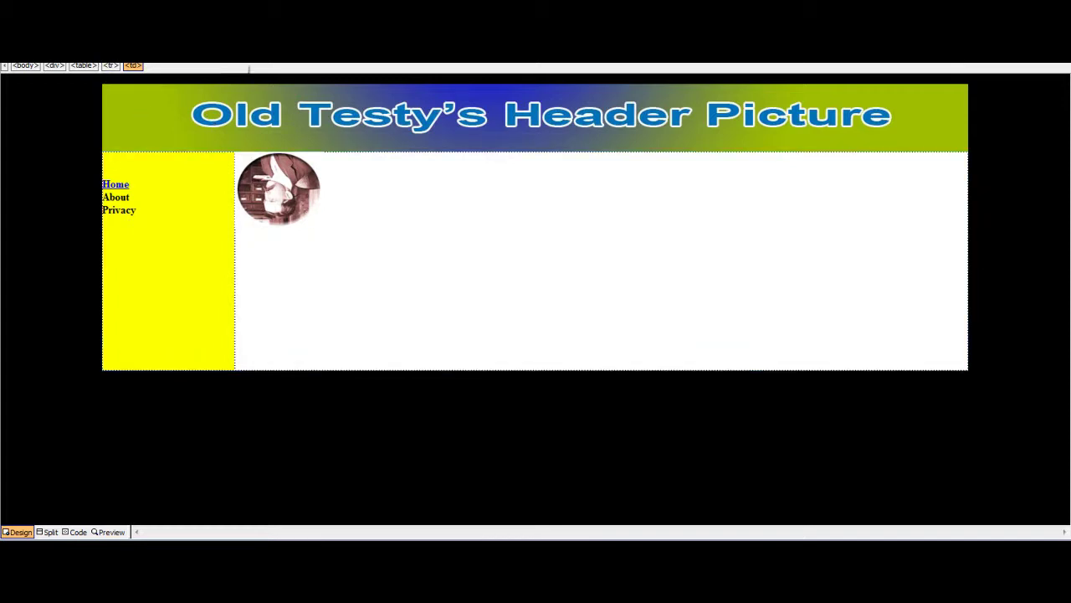
{"action": "left_click", "coordinate": [1064, 58]}
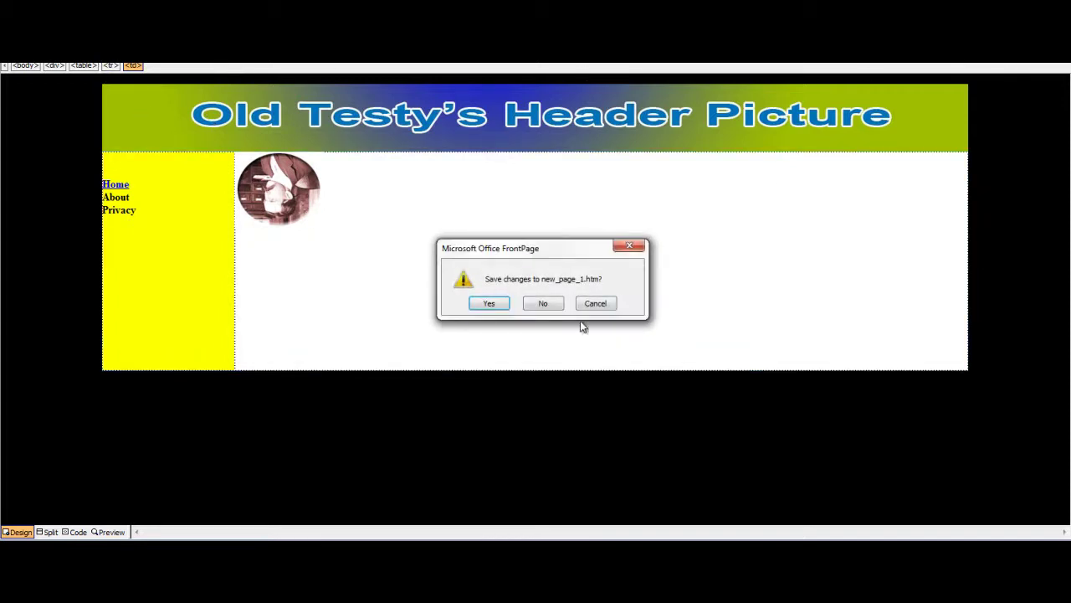
{"action": "left_click", "coordinate": [543, 303]}
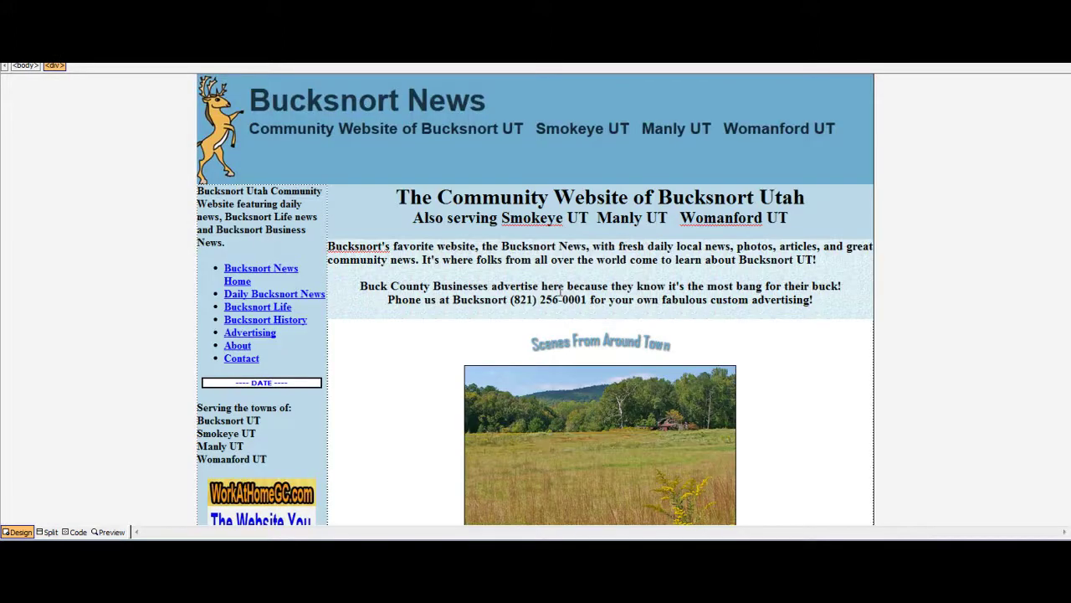
Step: Examine the table properties of the Bucksnort News header table without changing them
{"action": "left_click", "coordinate": [245, 131]}
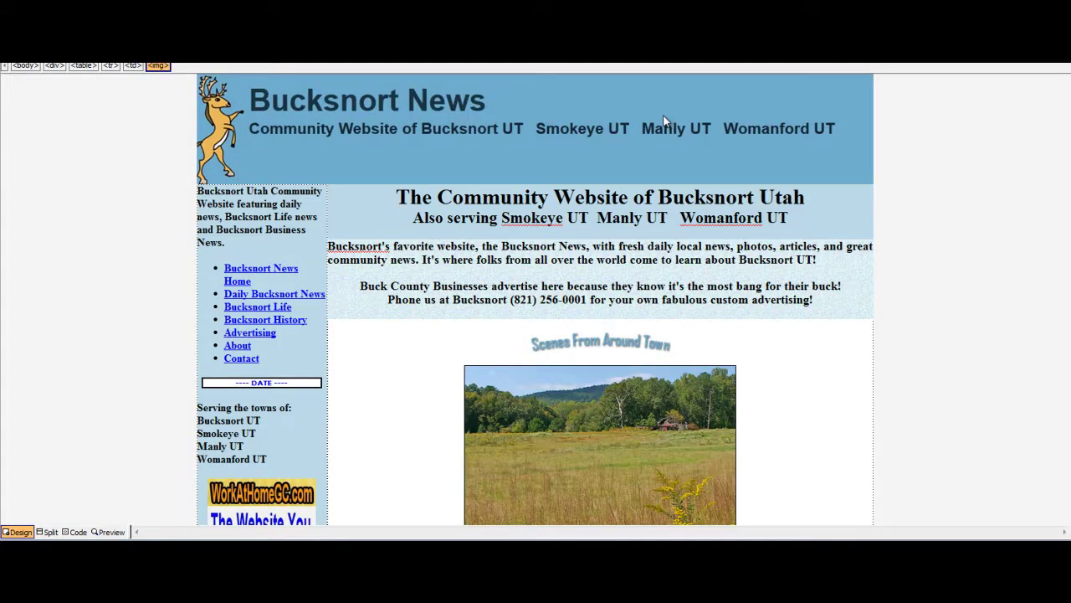
{"action": "right_click", "coordinate": [665, 121]}
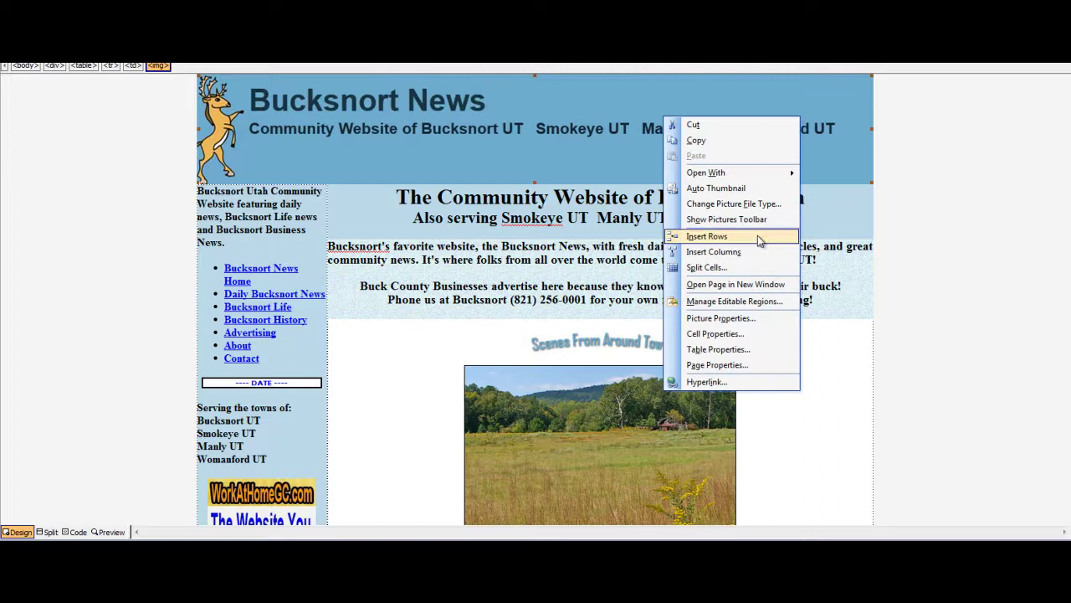
{"action": "left_click", "coordinate": [744, 350]}
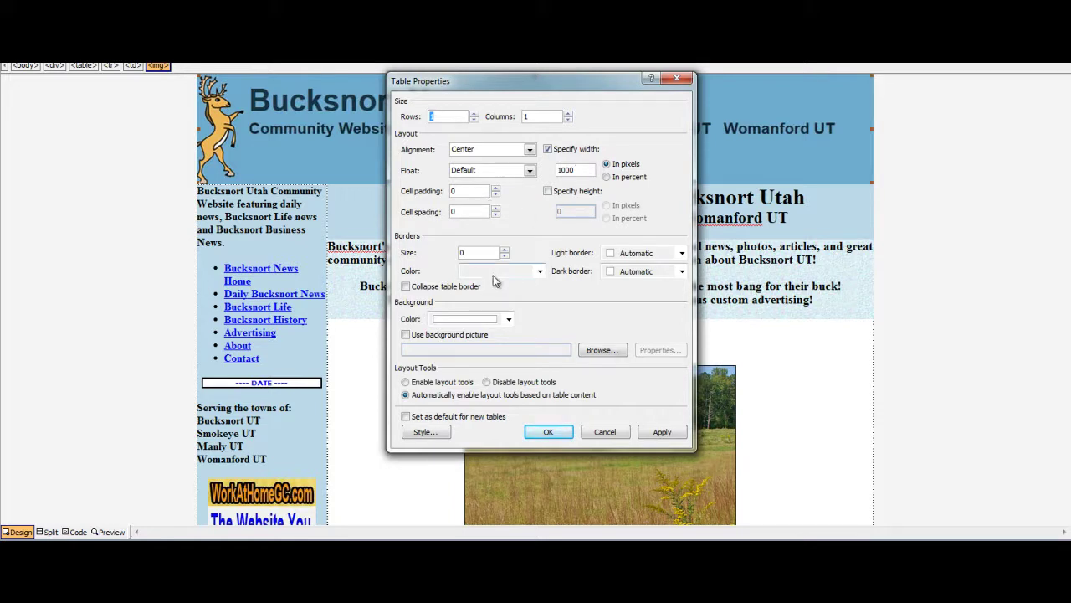
{"action": "left_click", "coordinate": [608, 433]}
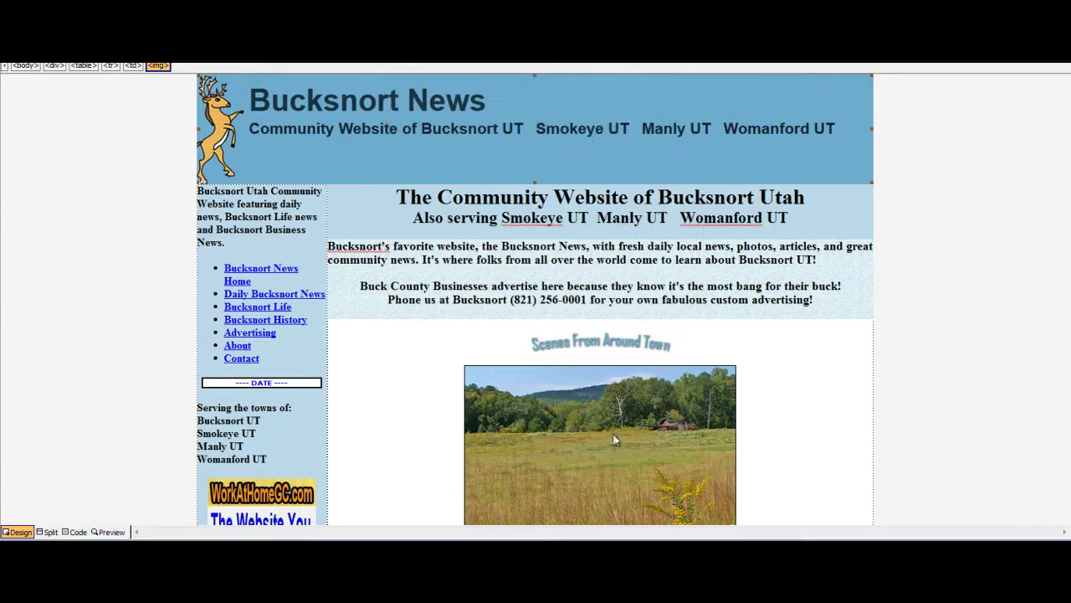
Step: Examine the cell properties of the home page's navigation column without changing them
{"action": "right_click", "coordinate": [304, 254]}
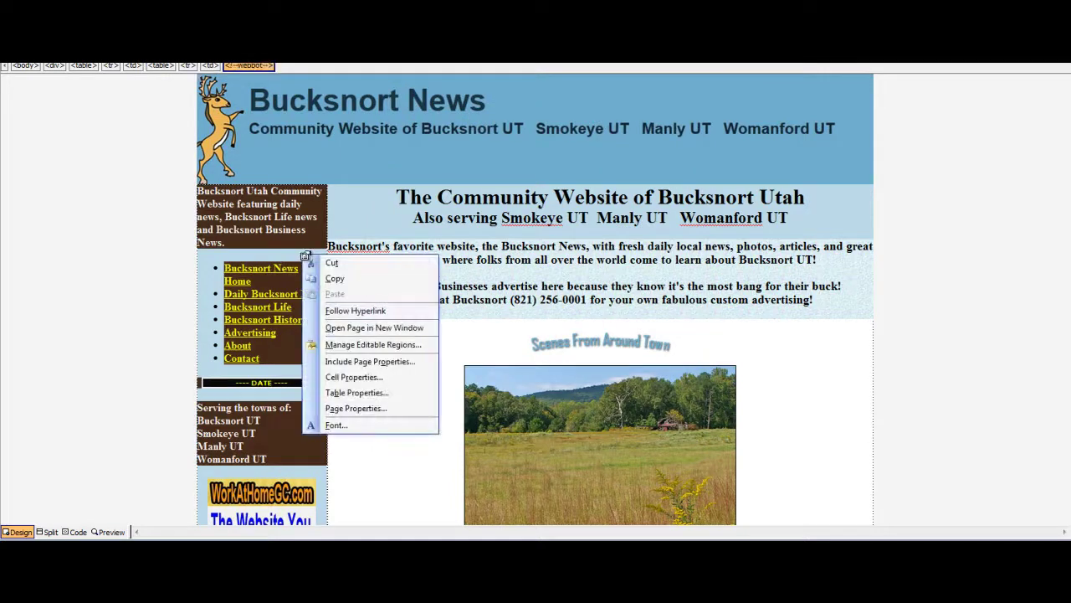
{"action": "left_click", "coordinate": [354, 377]}
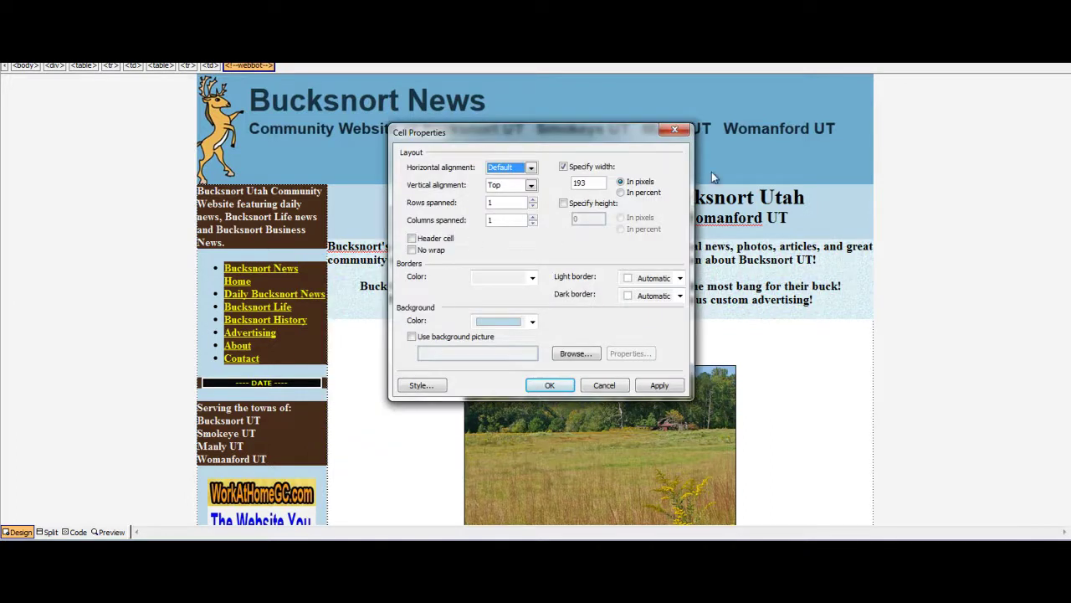
{"action": "left_click", "coordinate": [676, 128]}
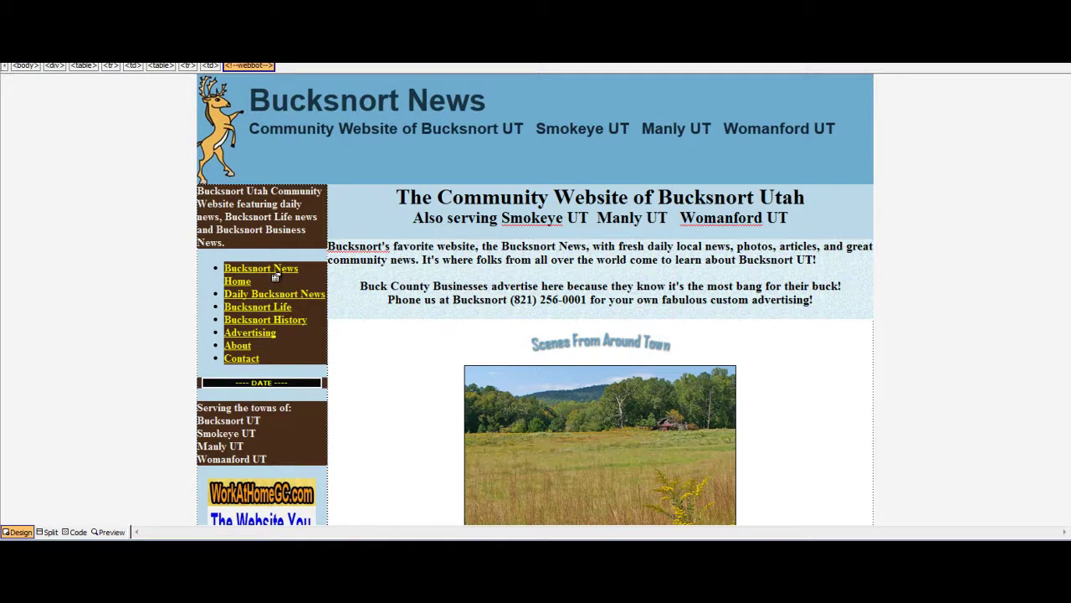
{"action": "key", "text": "ctrl+z"}
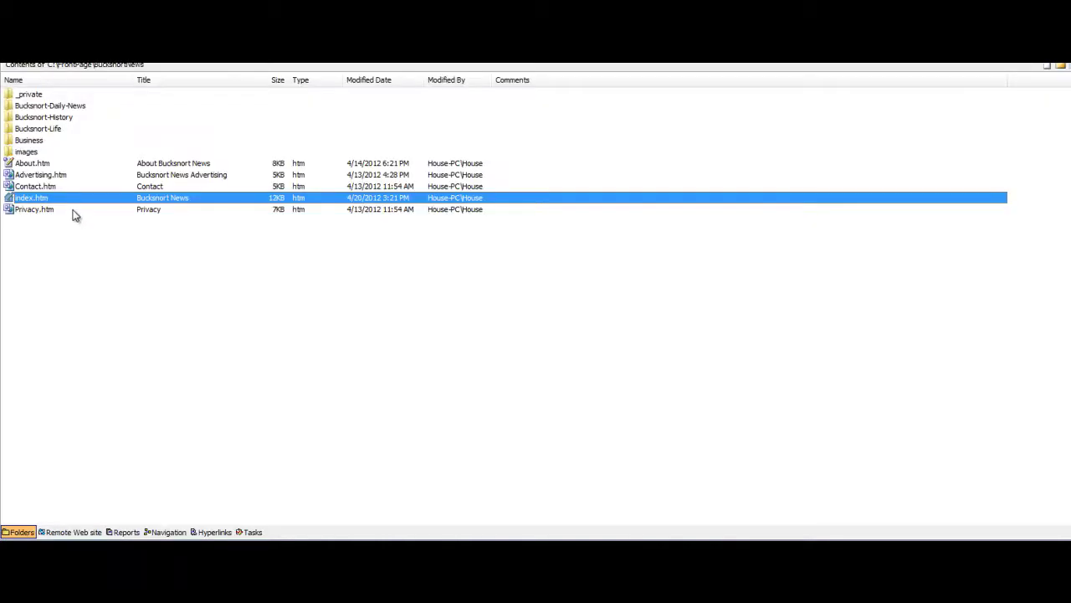
Step: Open footer.htm from the images folder, add the text Sitemap after the Privacy link, and check the home page
{"action": "double_click", "coordinate": [13, 152]}
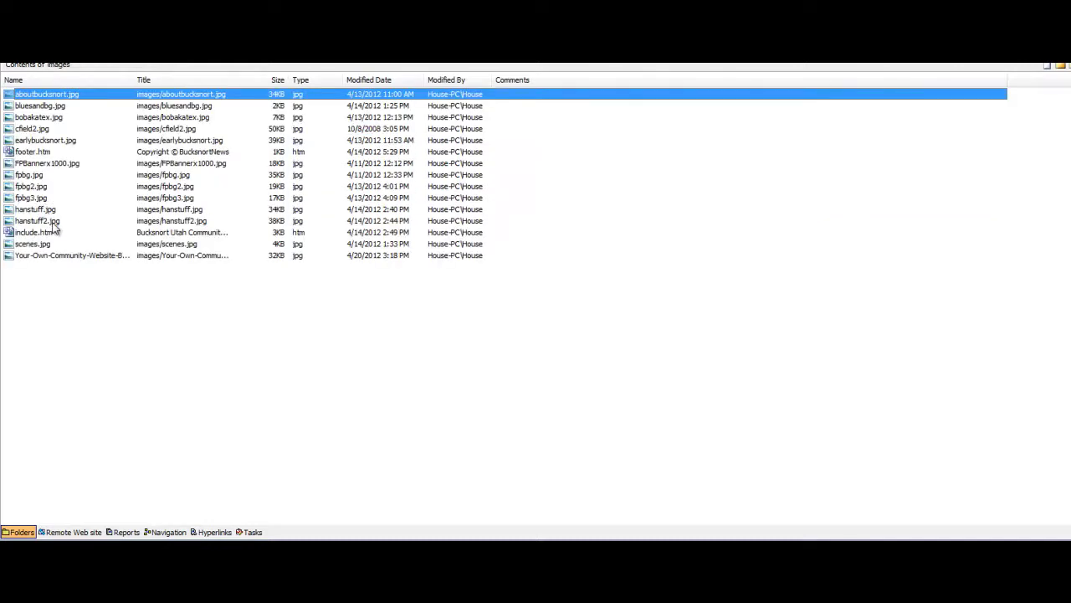
{"action": "double_click", "coordinate": [34, 152]}
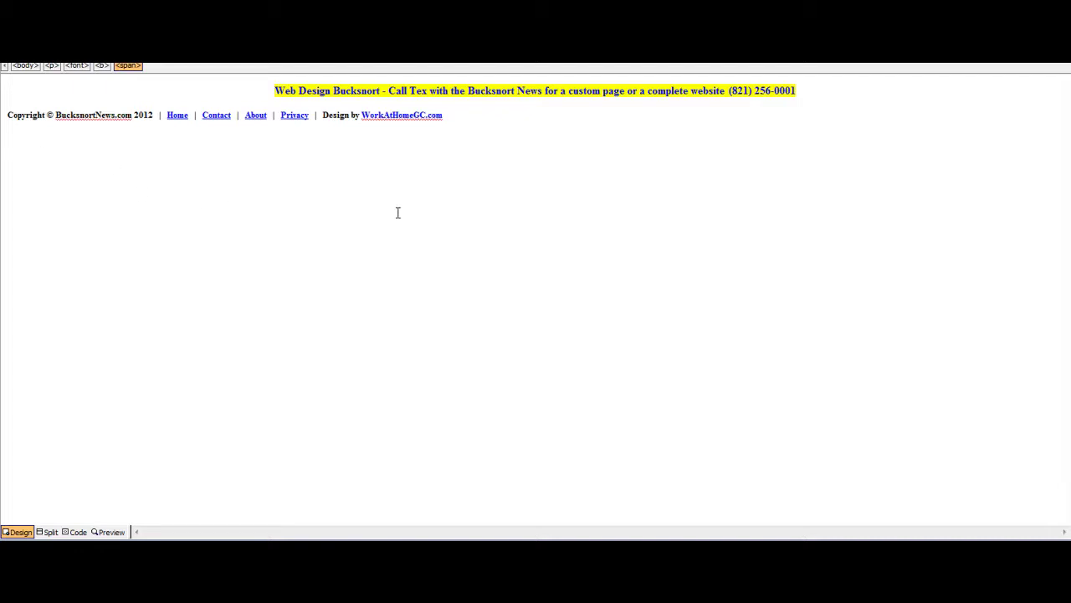
{"action": "left_click", "coordinate": [317, 116]}
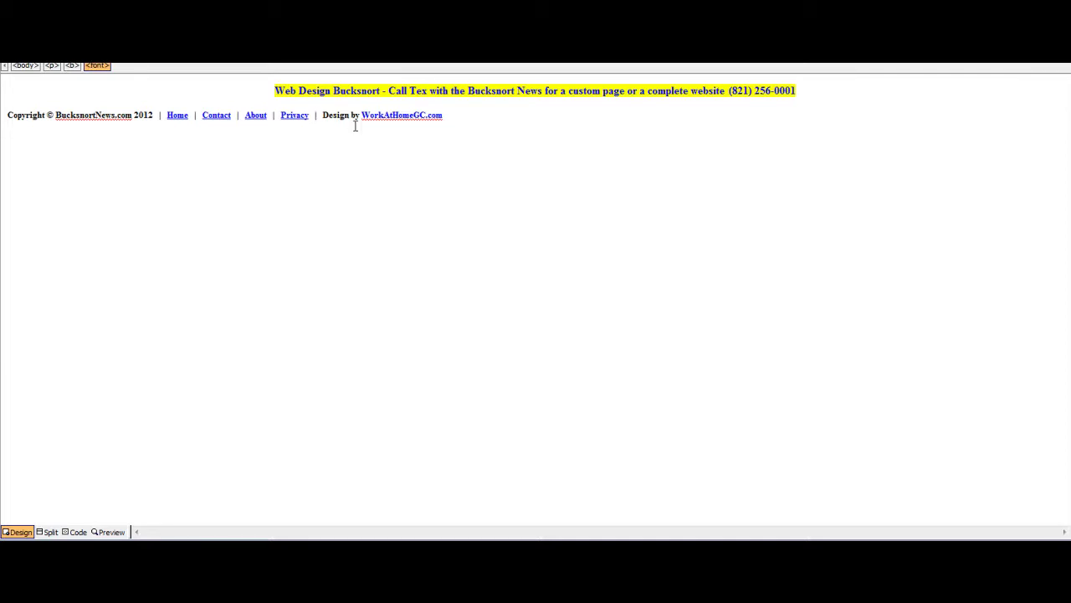
{"action": "type", "text": "Sitemap"}
{"action": "left_click", "coordinate": [371, 168]}
{"action": "left_click", "coordinate": [126, 54]}
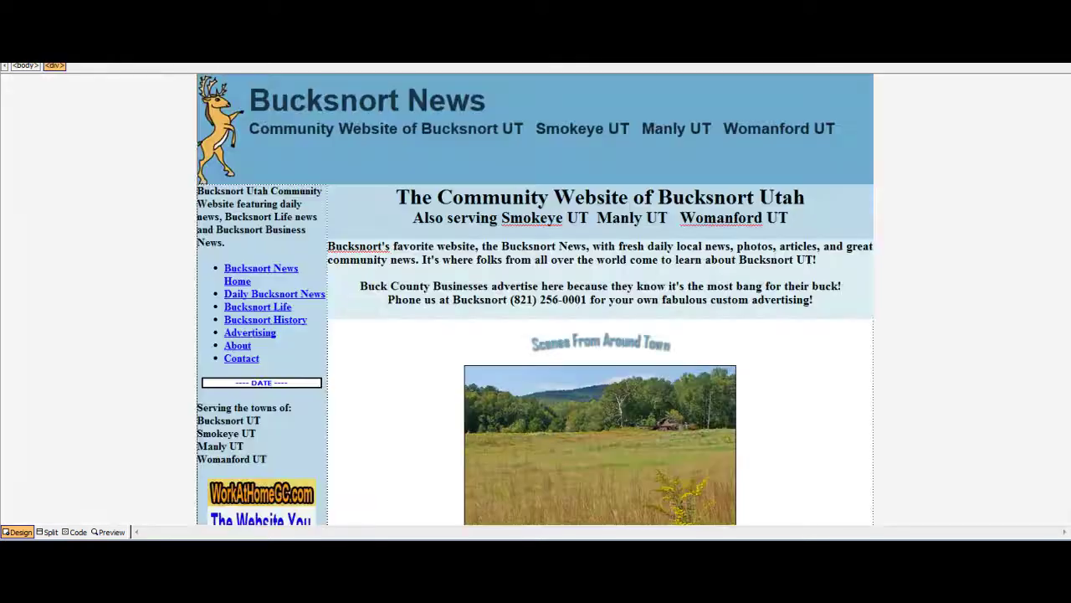
{"action": "scroll", "coordinate": [536, 301], "scroll_direction": "down", "scroll_amount": 10}
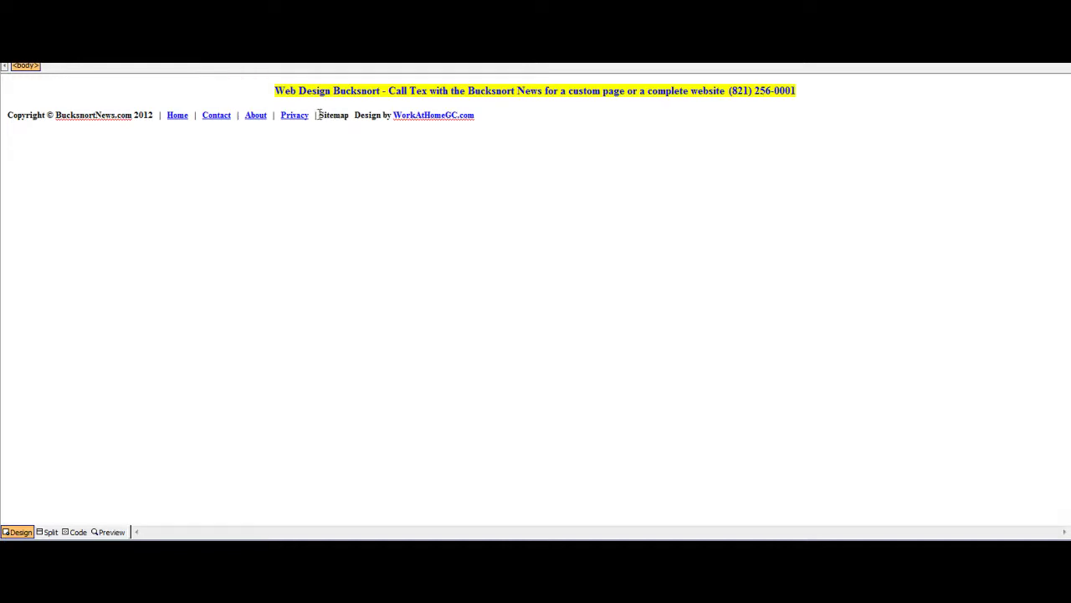
Step: Add a | separator after Sitemap in the footer page and view the footer on the home page
{"action": "left_click", "coordinate": [349, 119]}
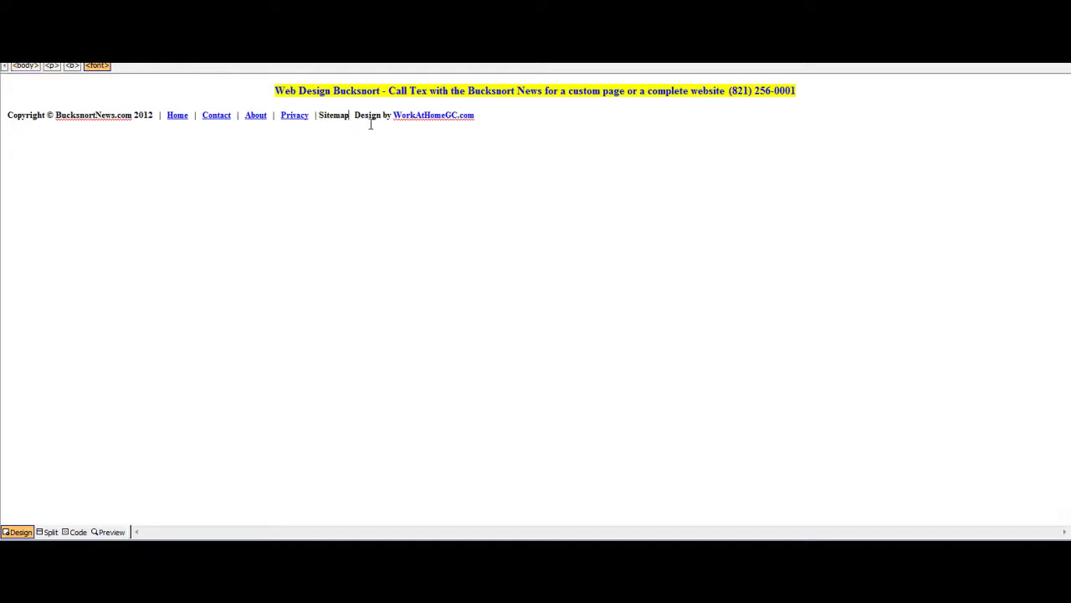
{"action": "type", "text": "|"}
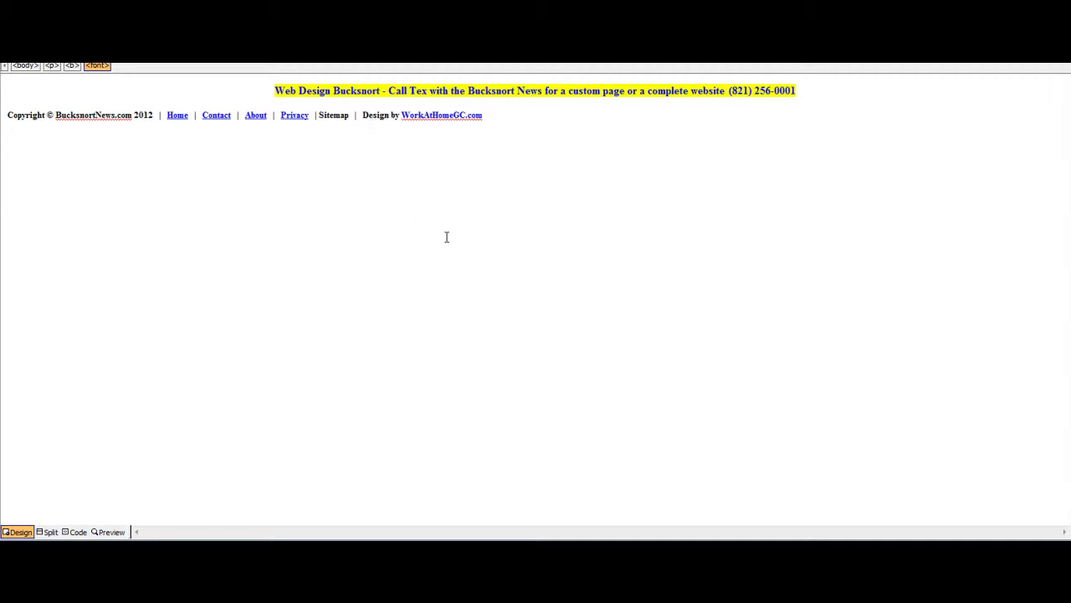
{"action": "left_click", "coordinate": [149, 52]}
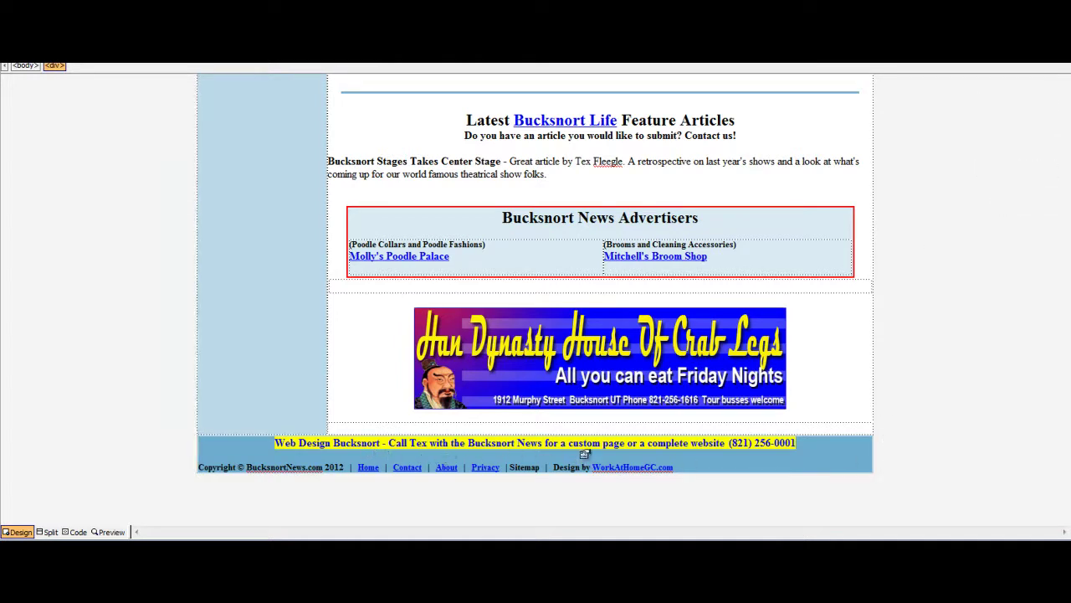
{"action": "scroll", "coordinate": [929, 385], "scroll_direction": "up", "scroll_amount": 10}
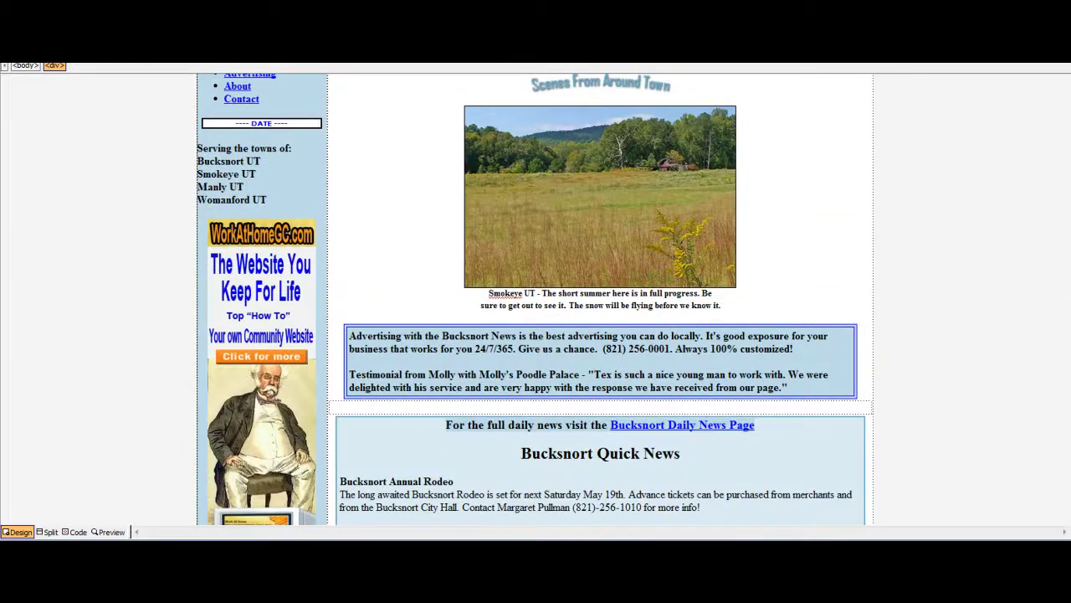
{"action": "scroll", "coordinate": [993, 203], "scroll_direction": "up", "scroll_amount": 3}
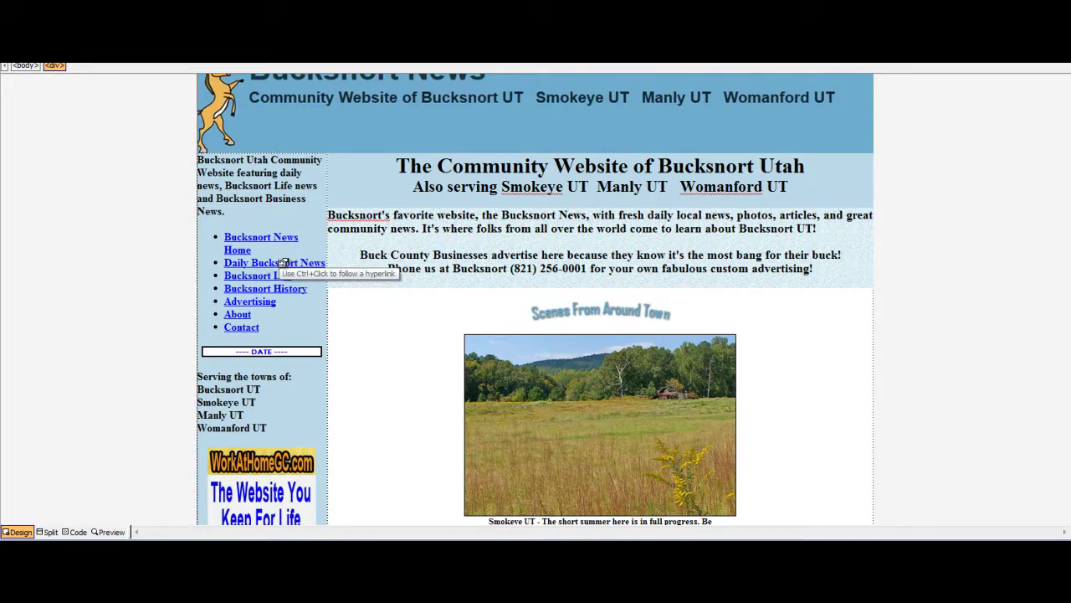
{"action": "scroll", "coordinate": [1067, 234], "scroll_direction": "down", "scroll_amount": 5}
{"action": "scroll", "coordinate": [1067, 235], "scroll_direction": "down", "scroll_amount": 1}
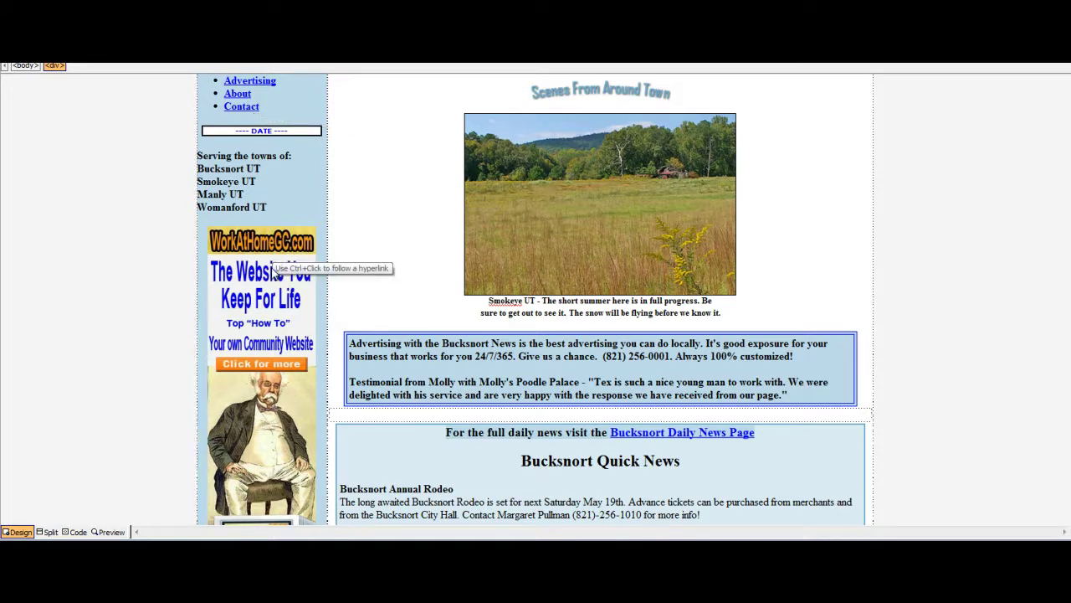
{"action": "scroll", "coordinate": [956, 117], "scroll_direction": "up", "scroll_amount": 5}
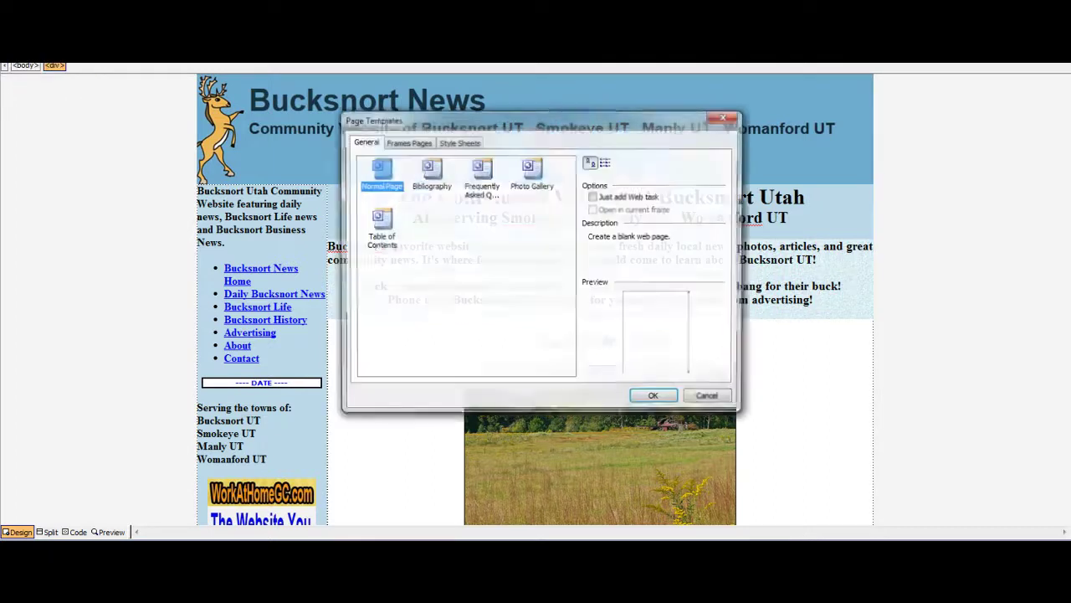
Step: Create a blank normal page and insert a table of contents for this web site that recomputes when any other page is edited
{"action": "double_click", "coordinate": [377, 175]}
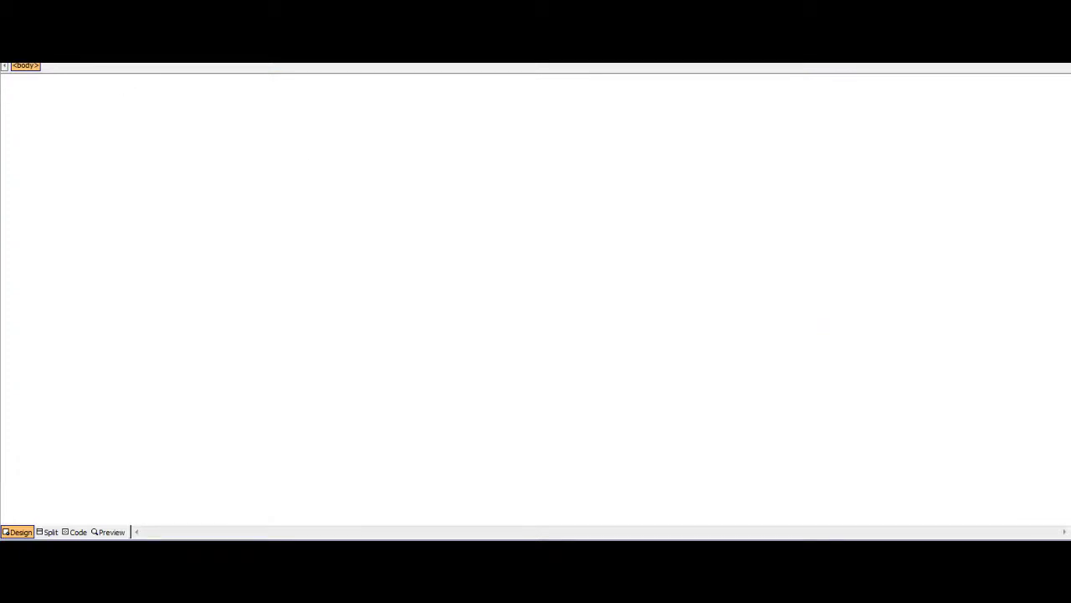
{"action": "key", "text": "alt+i"}
{"action": "left_click", "coordinate": [149, 90]}
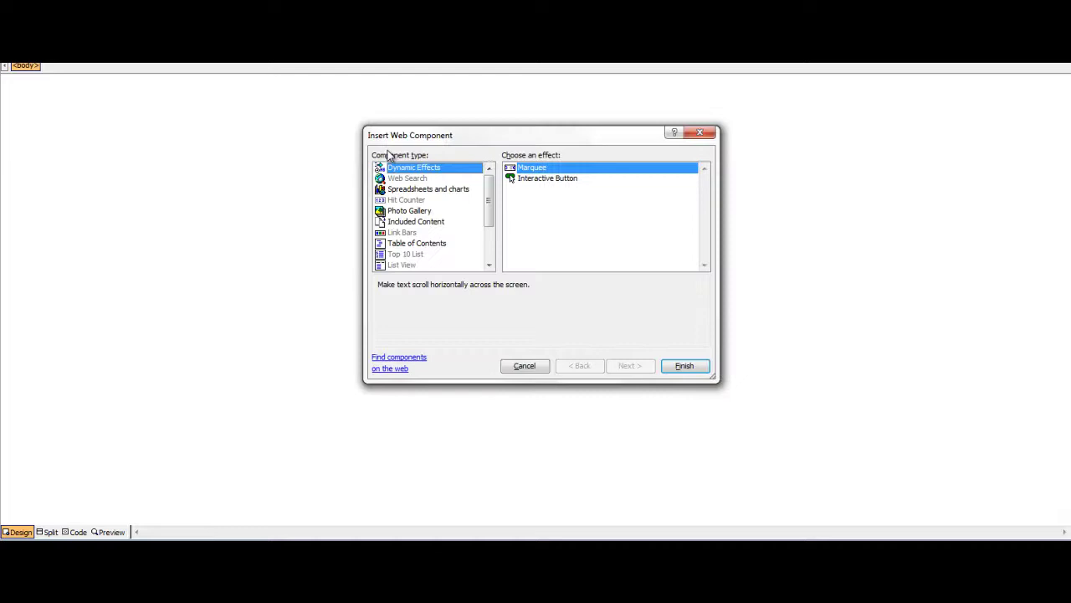
{"action": "left_click", "coordinate": [430, 246]}
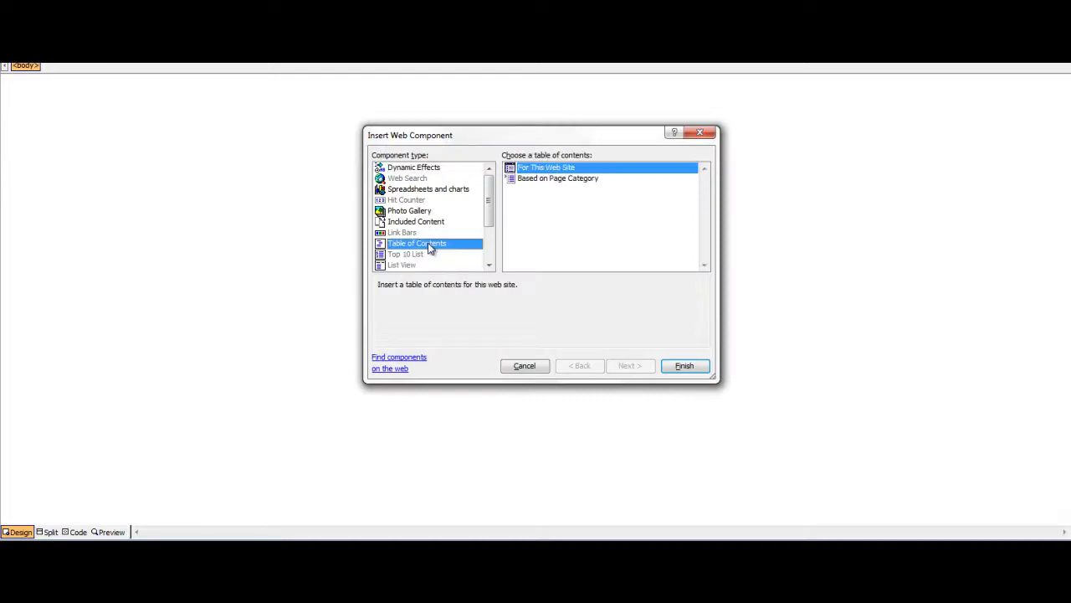
{"action": "left_click", "coordinate": [695, 366]}
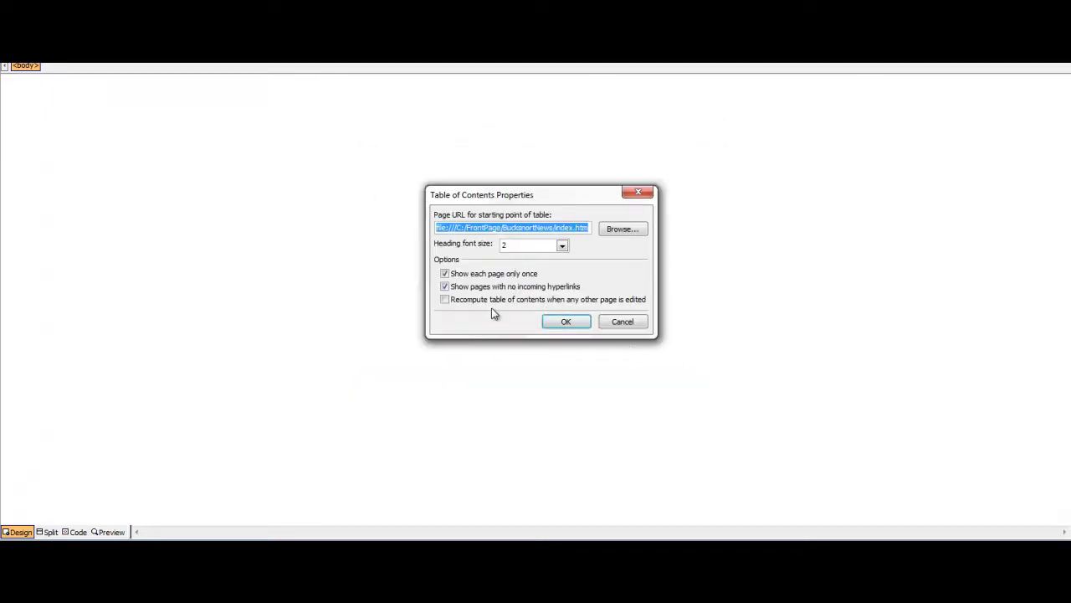
{"action": "left_click", "coordinate": [445, 300]}
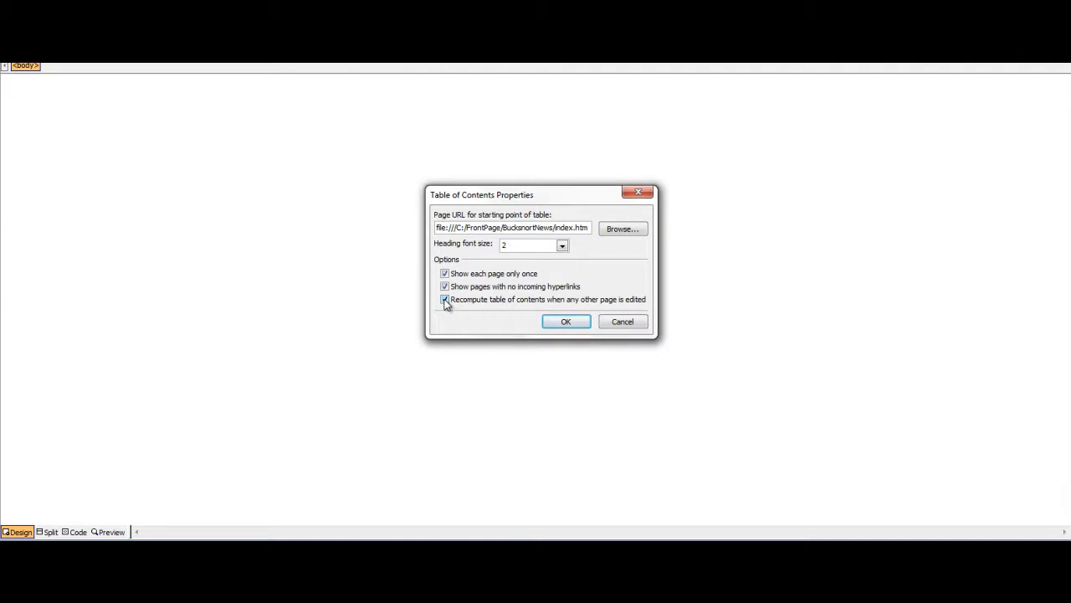
{"action": "left_click", "coordinate": [574, 324]}
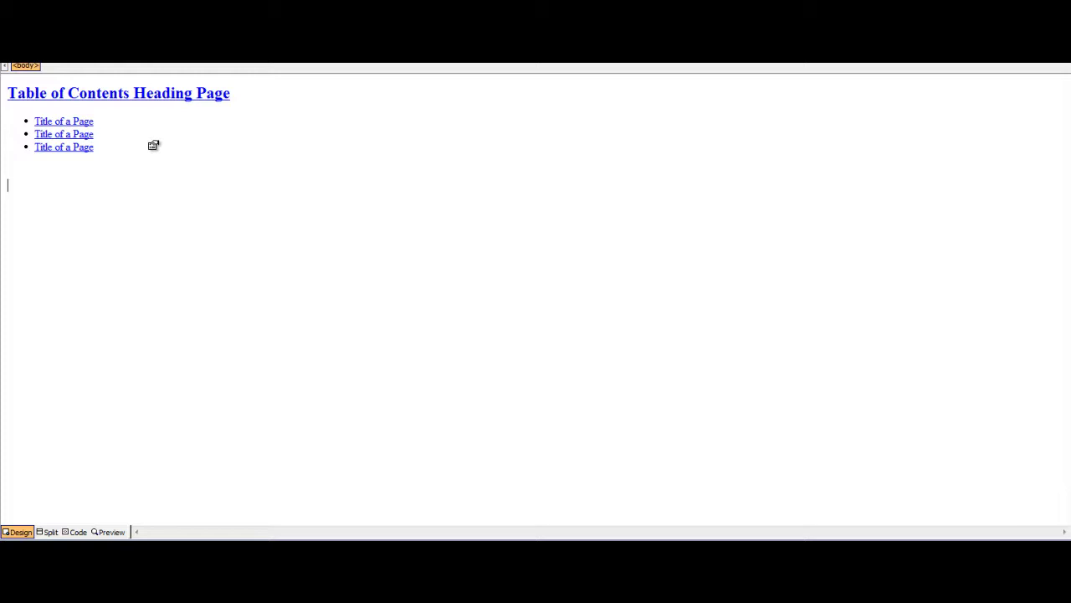
Step: Set the new page's title and page description to Sitemap and save it as sitemap in the BucksnortNews folder
{"action": "right_click", "coordinate": [583, 231]}
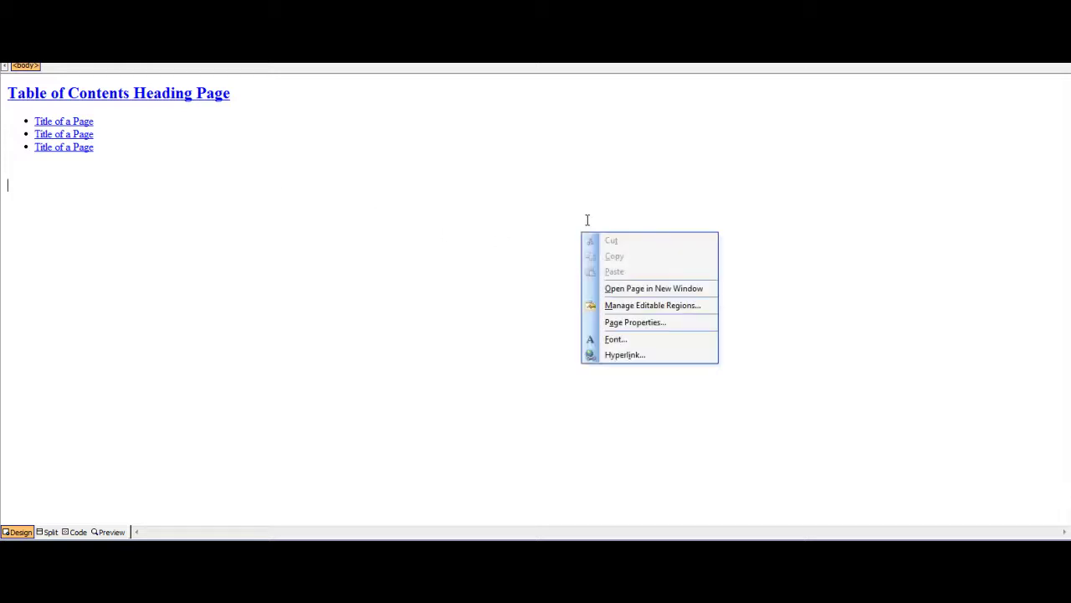
{"action": "left_click", "coordinate": [635, 322]}
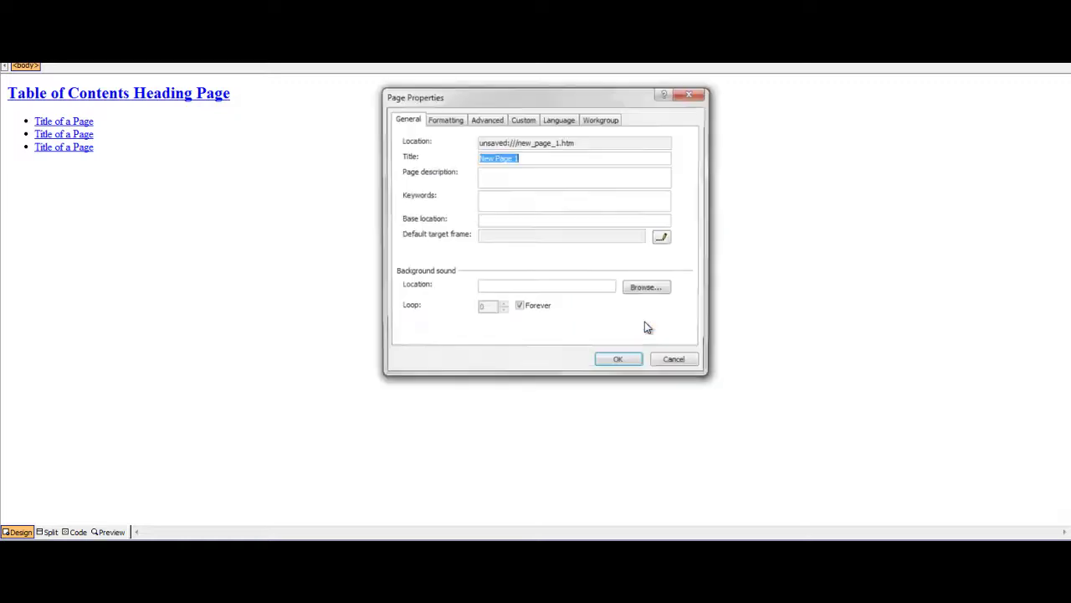
{"action": "type", "text": "Sitemap"}
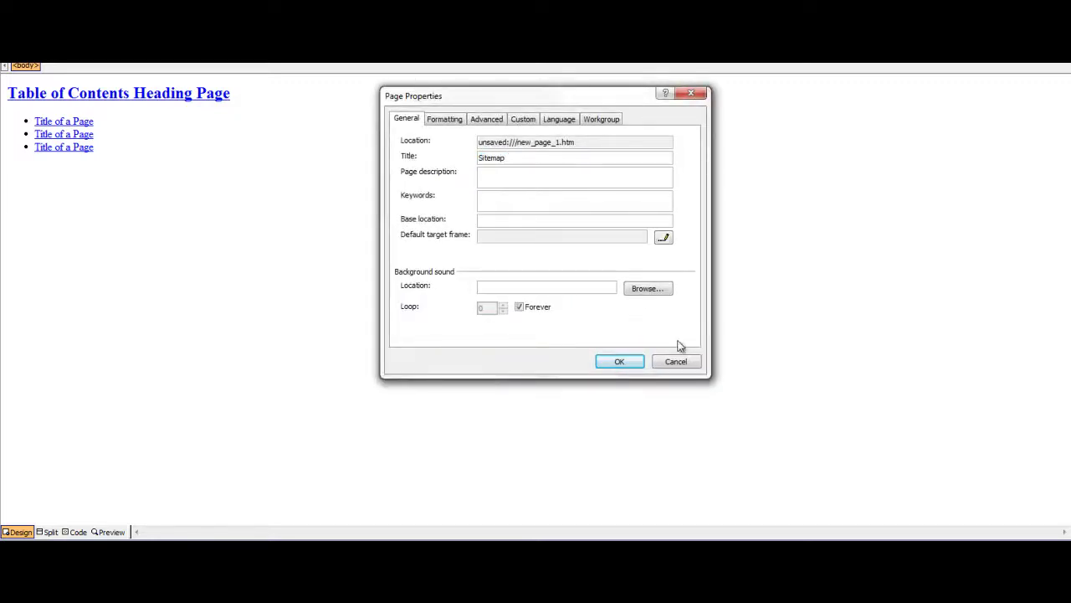
{"action": "left_click_drag", "start_coordinate": [509, 157], "coordinate": [473, 164]}
{"action": "right_click", "coordinate": [491, 163]}
{"action": "left_click", "coordinate": [512, 201]}
{"action": "left_click", "coordinate": [509, 182]}
{"action": "key", "text": "ctrl+v"}
{"action": "left_click", "coordinate": [619, 362]}
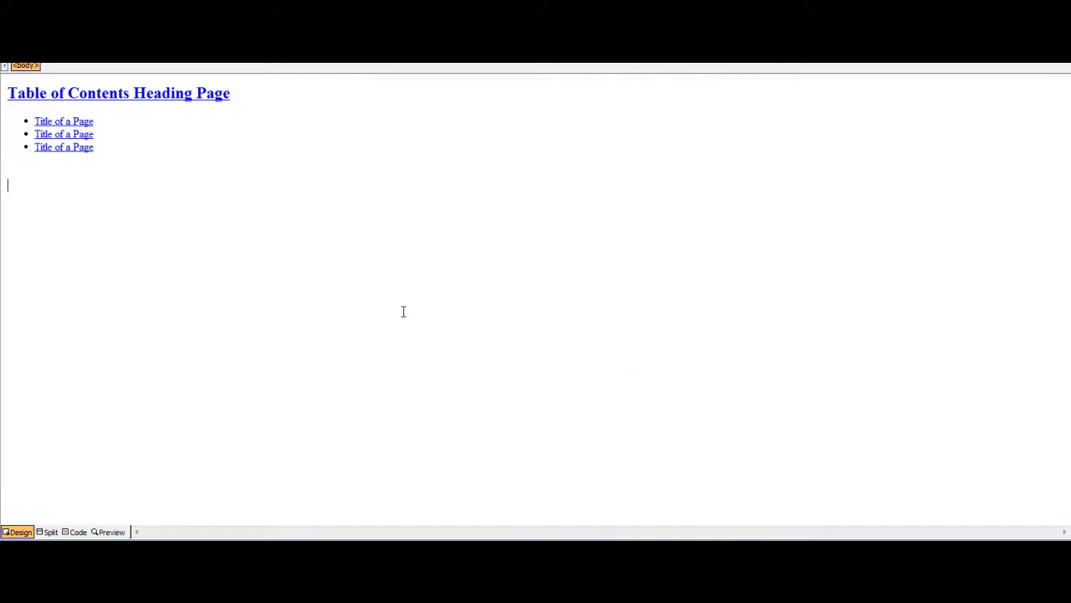
{"action": "key", "text": "ctrl+s"}
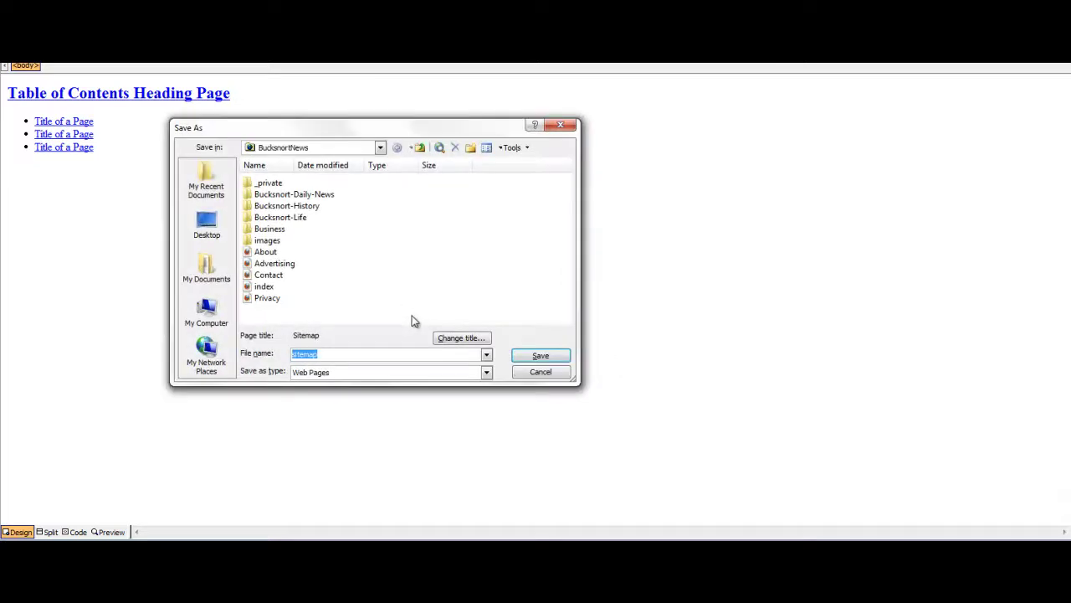
{"action": "left_click", "coordinate": [544, 354]}
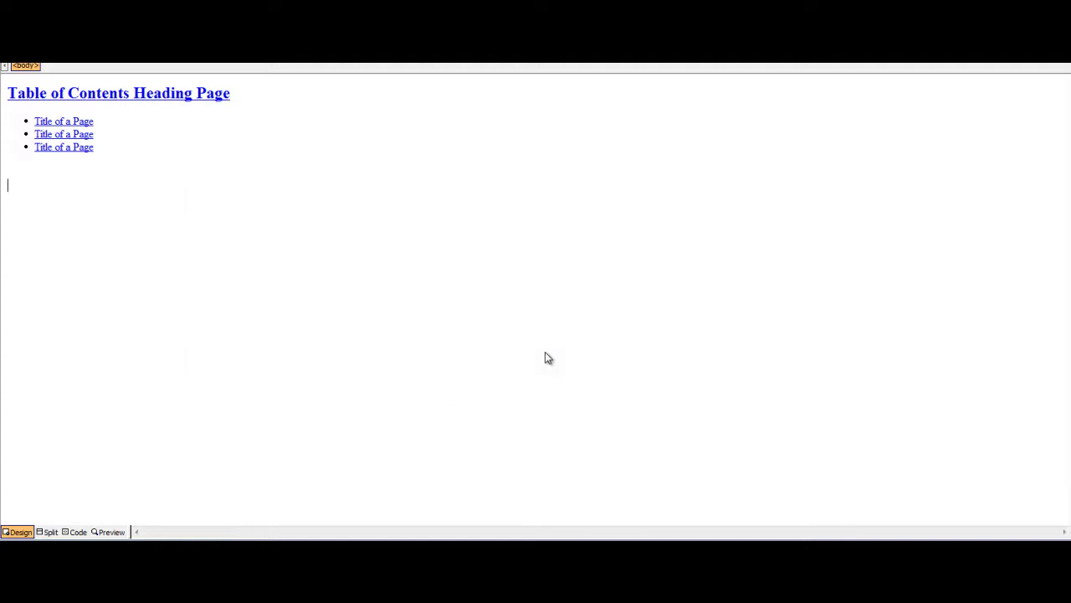
Step: Hyperlink the word Sitemap in the footer page to the sitemap page in the BucksnortNews folder
{"action": "left_click", "coordinate": [237, 72]}
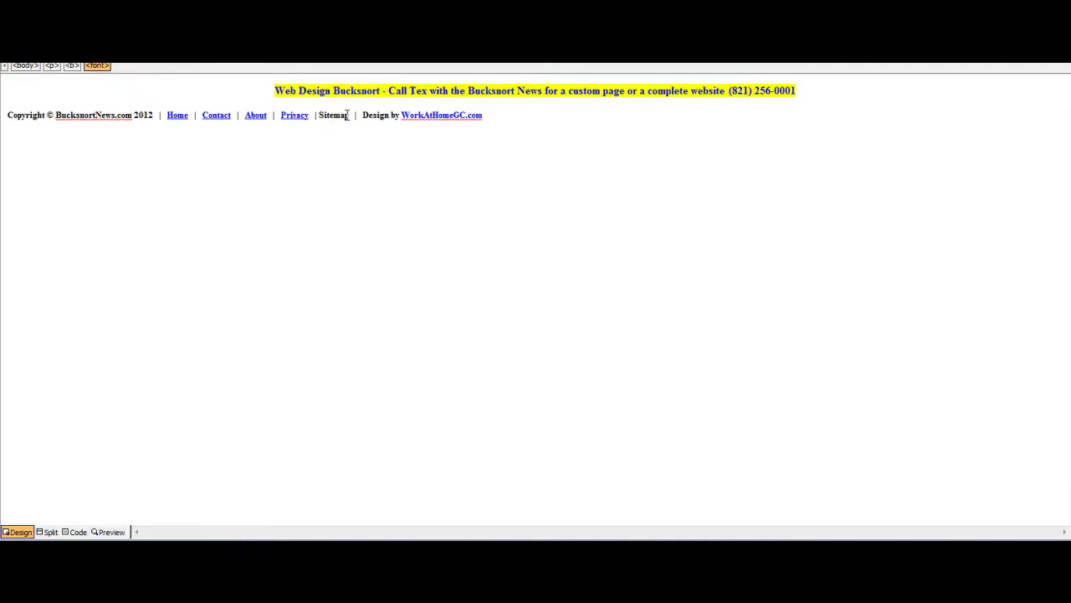
{"action": "left_click_drag", "start_coordinate": [348, 115], "coordinate": [318, 115]}
{"action": "key", "text": "ctrl+k"}
{"action": "left_click_drag", "start_coordinate": [665, 241], "coordinate": [665, 287]}
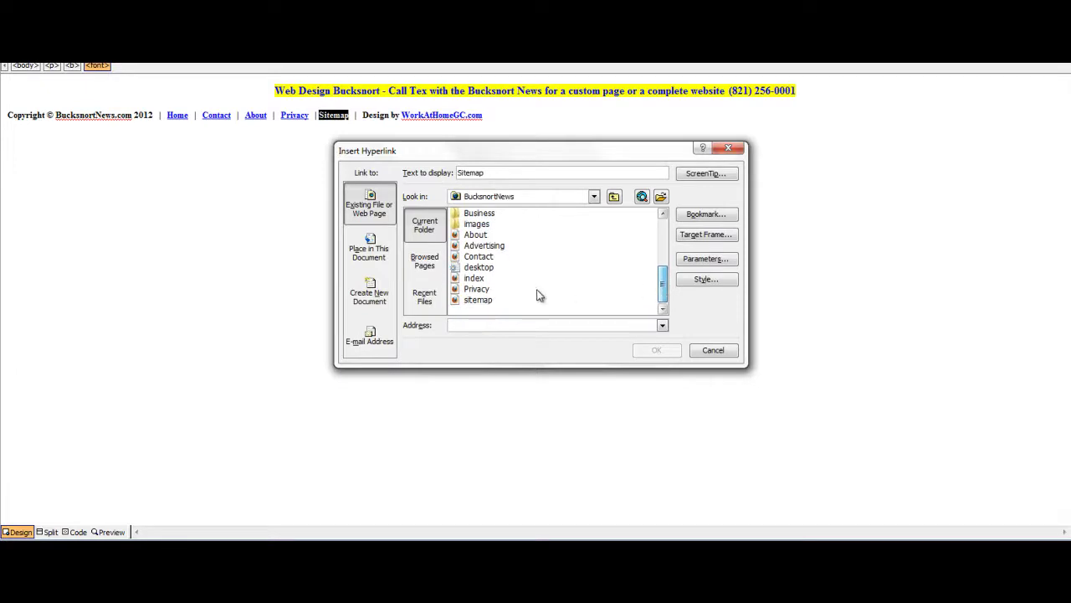
{"action": "left_click", "coordinate": [492, 301]}
{"action": "left_click", "coordinate": [658, 350]}
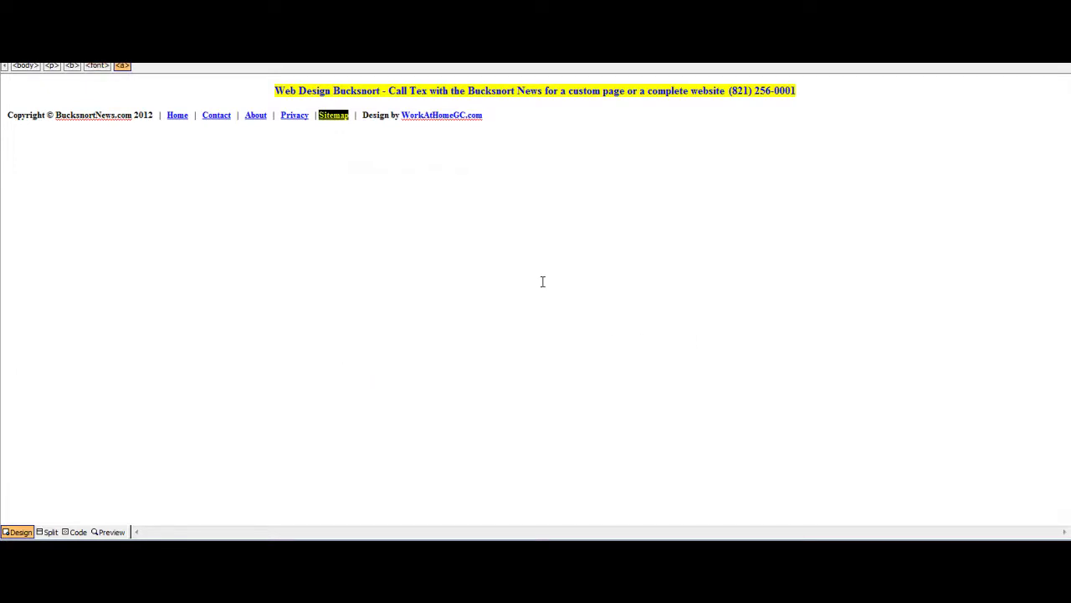
{"action": "left_click", "coordinate": [540, 279]}
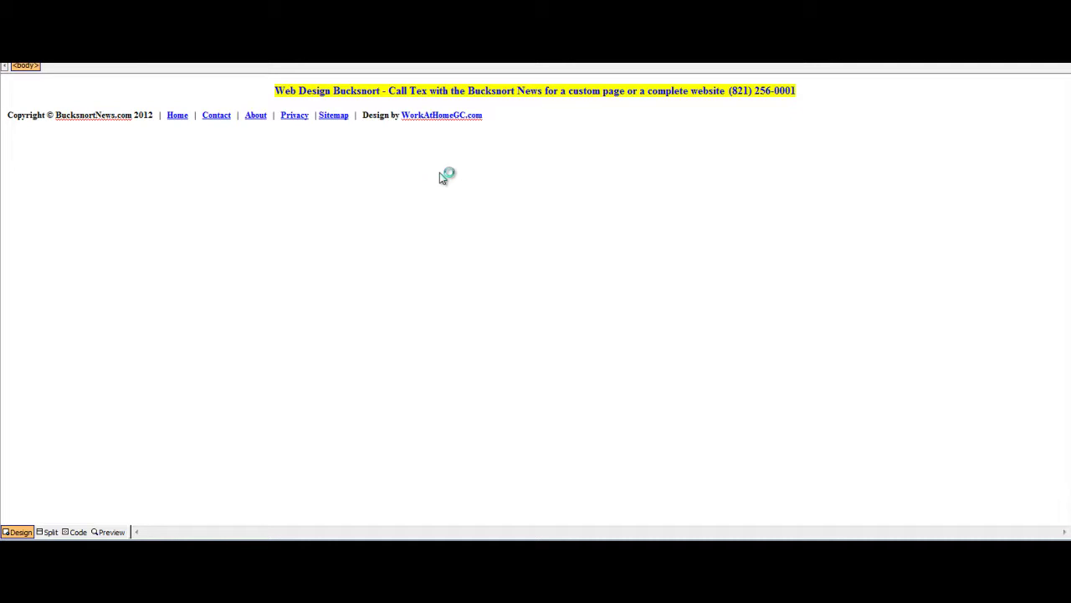
Step: Check the footer on the home page and follow its Sitemap link in the browser preview
{"action": "left_click", "coordinate": [137, 62]}
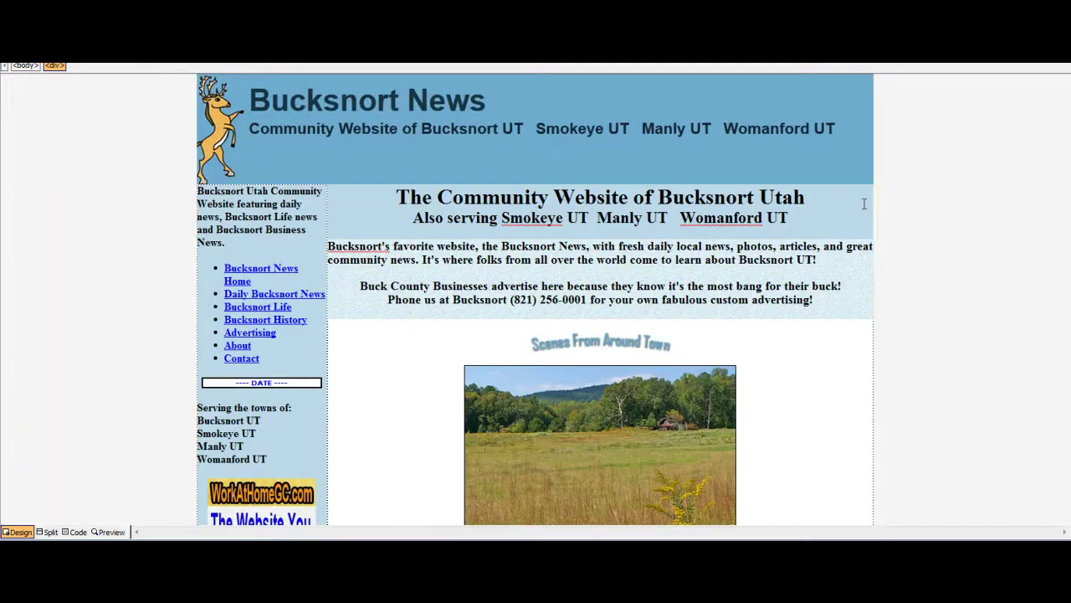
{"action": "scroll", "coordinate": [1067, 136], "scroll_direction": "down", "scroll_amount": 3}
{"action": "scroll", "coordinate": [1067, 137], "scroll_direction": "down", "scroll_amount": 10}
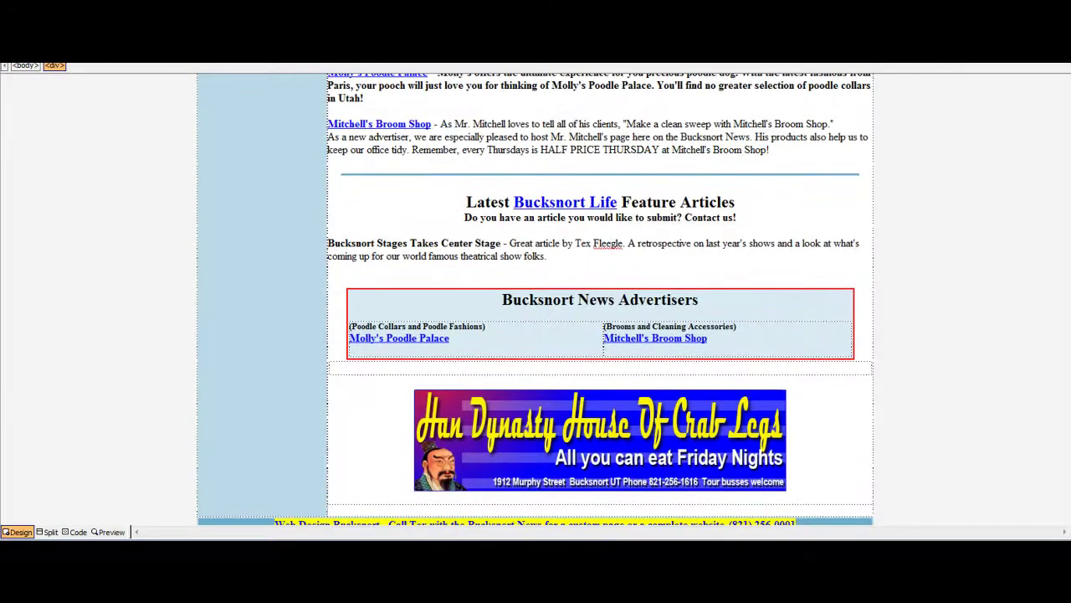
{"action": "scroll", "coordinate": [1067, 137], "scroll_direction": "down", "scroll_amount": 3}
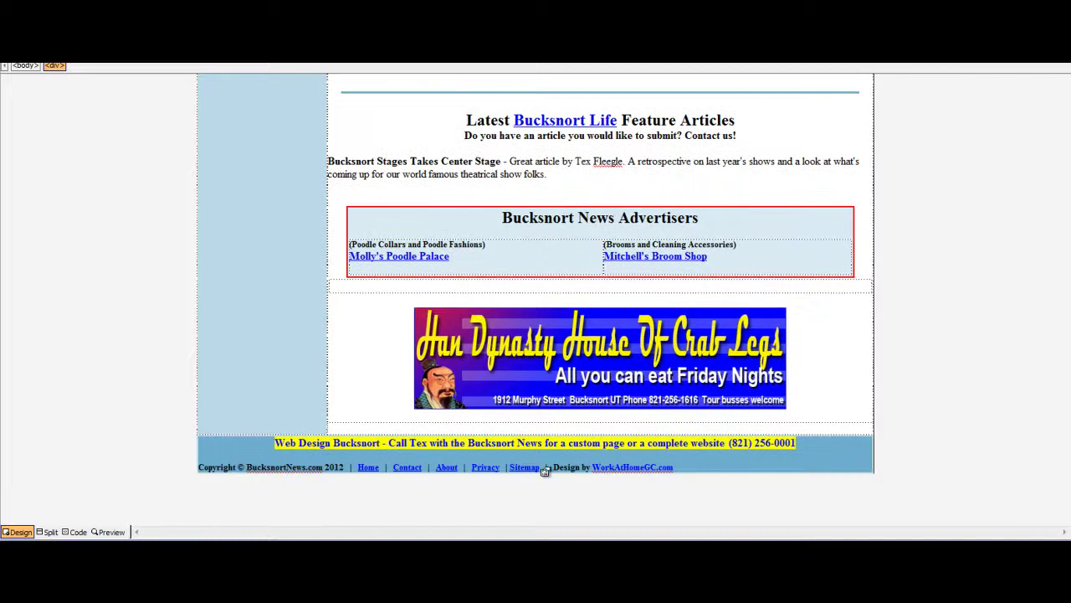
{"action": "scroll", "coordinate": [1045, 397], "scroll_direction": "up", "scroll_amount": 2}
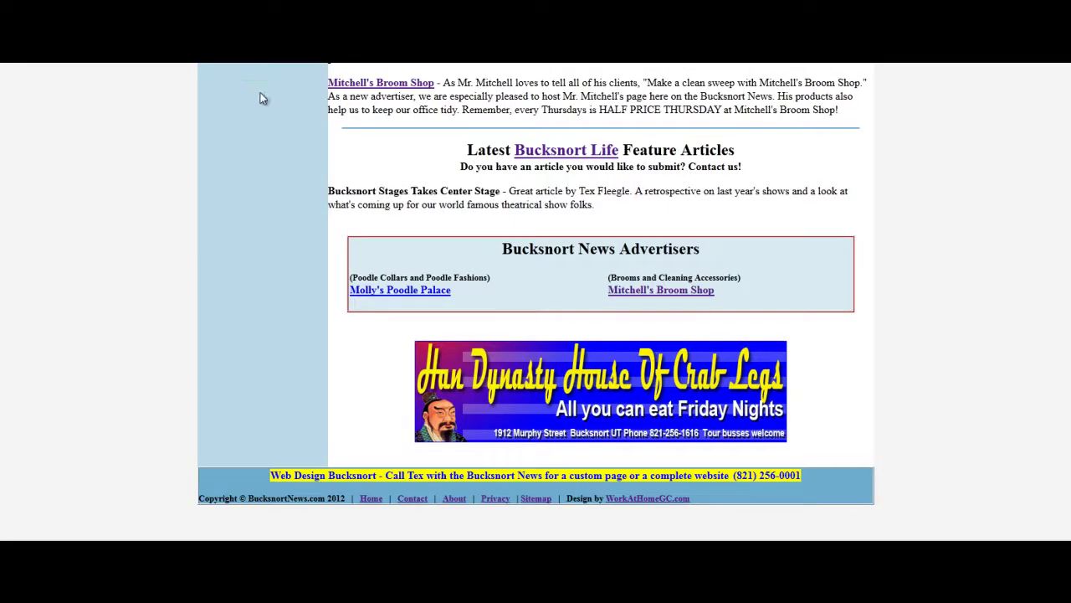
{"action": "left_click", "coordinate": [537, 499]}
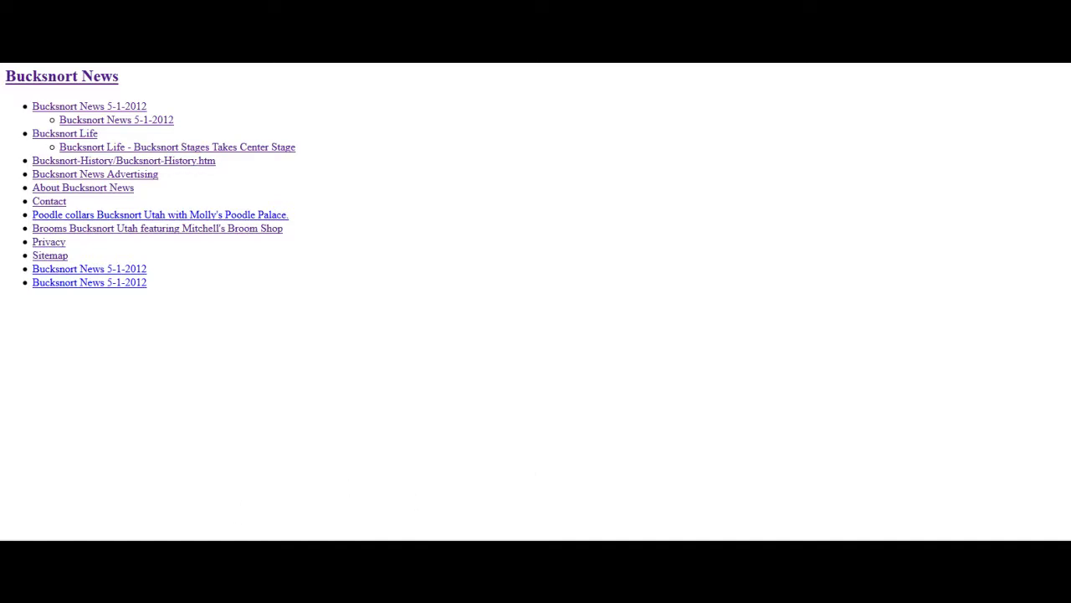
{"action": "left_click", "coordinate": [251, 550]}
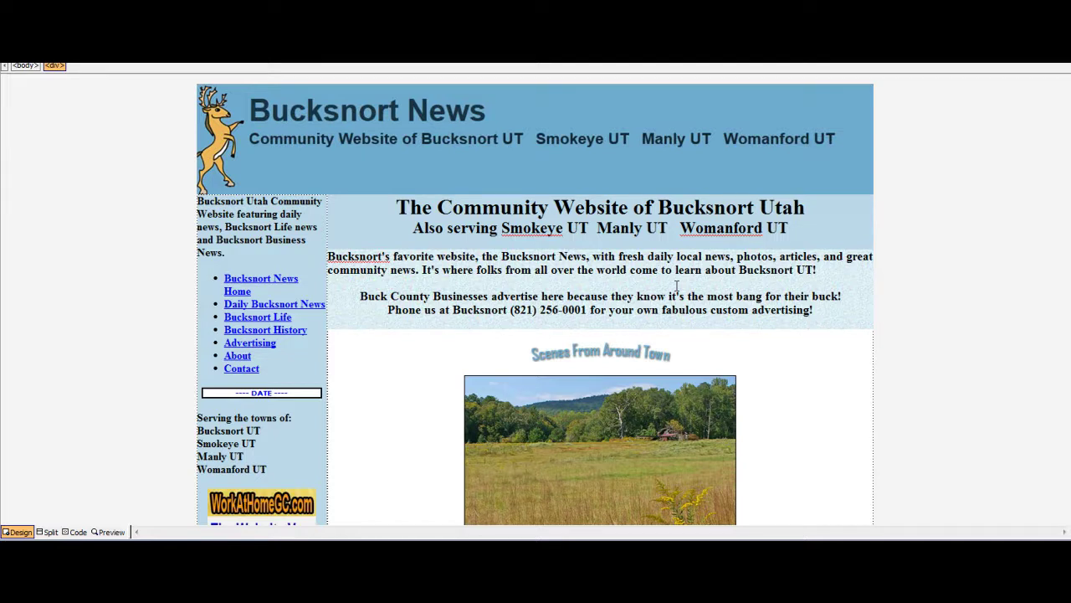
Step: Set up a replacement of the area code (821) with (822) across all pages, using the code from the home page's intro text
{"action": "left_click", "coordinate": [586, 309]}
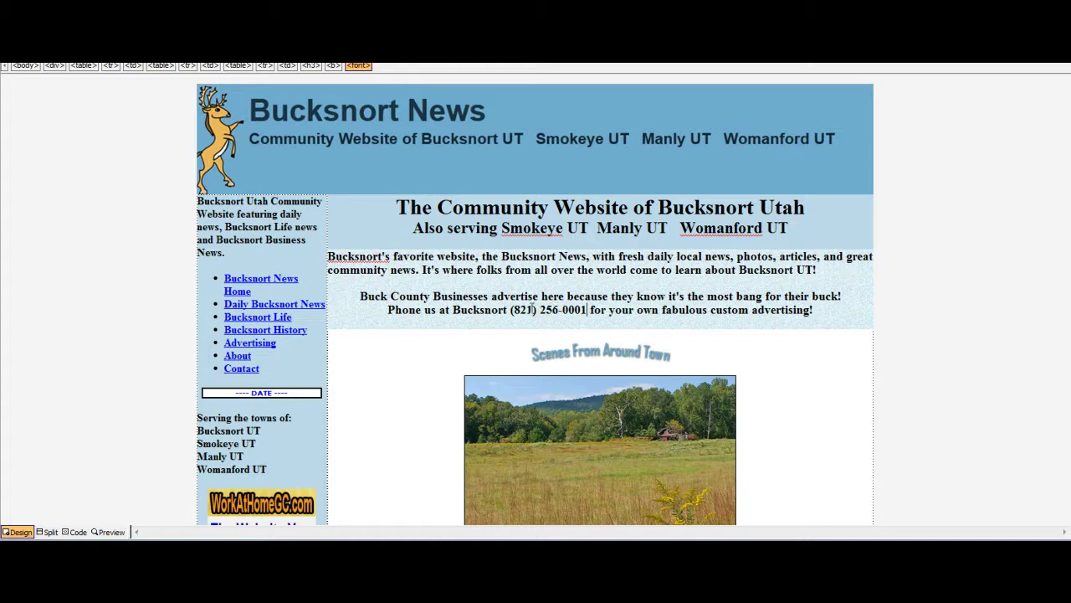
{"action": "left_click_drag", "start_coordinate": [533, 308], "coordinate": [526, 309]}
{"action": "left_click", "coordinate": [536, 308]}
{"action": "left_click_drag", "start_coordinate": [536, 309], "coordinate": [510, 309]}
{"action": "key", "text": "ctrl+f"}
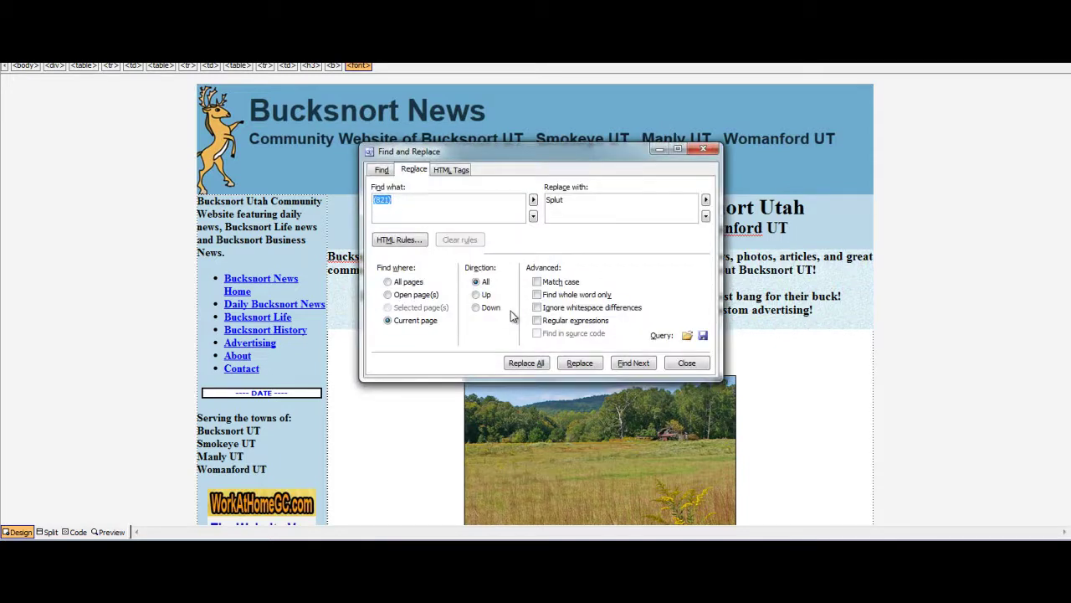
{"action": "right_click", "coordinate": [384, 201]}
{"action": "left_click", "coordinate": [416, 242]}
{"action": "left_click_drag", "start_coordinate": [571, 201], "coordinate": [515, 199]}
{"action": "key", "text": "ctrl+v"}
{"action": "key", "text": "Delete"}
{"action": "type", "text": "2"}
{"action": "left_click", "coordinate": [389, 283]}
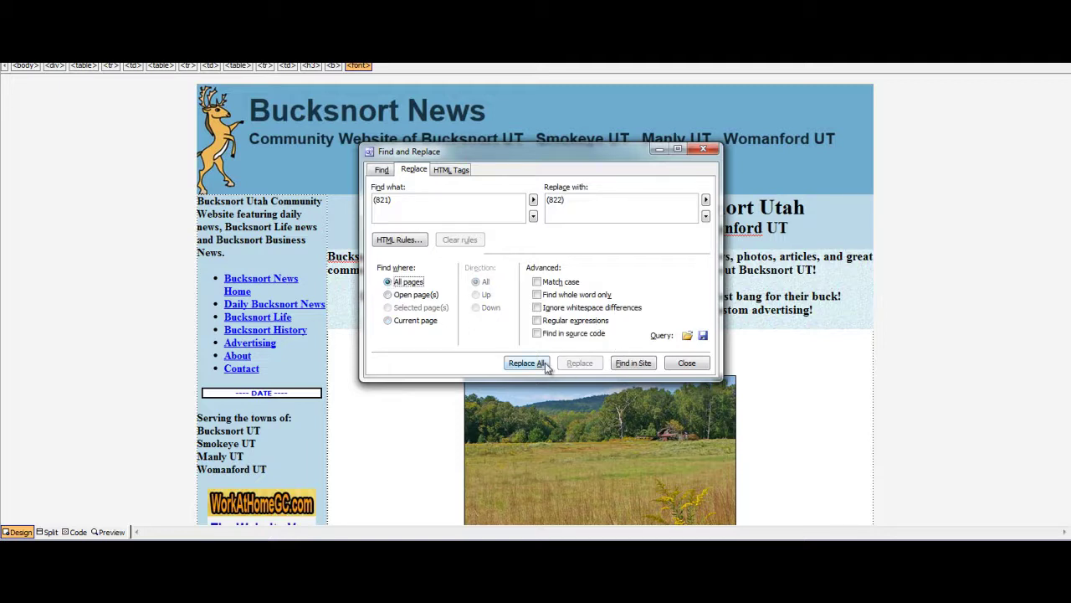
Step: Find the area code throughout the site, replace all occurrences, and close Find and Replace
{"action": "left_click", "coordinate": [640, 365]}
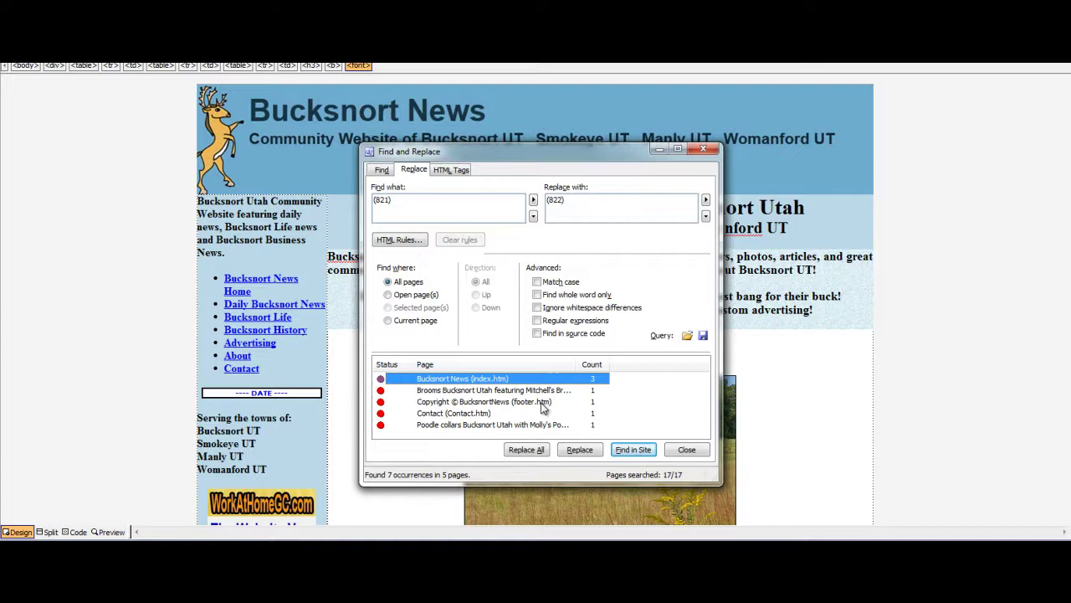
{"action": "left_click", "coordinate": [526, 450]}
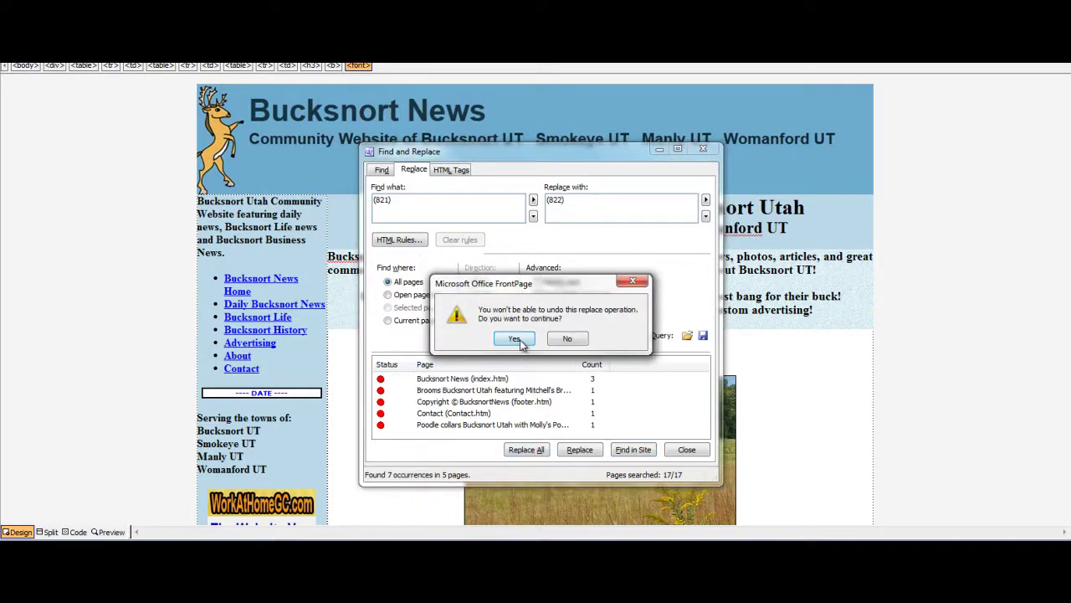
{"action": "left_click", "coordinate": [520, 342]}
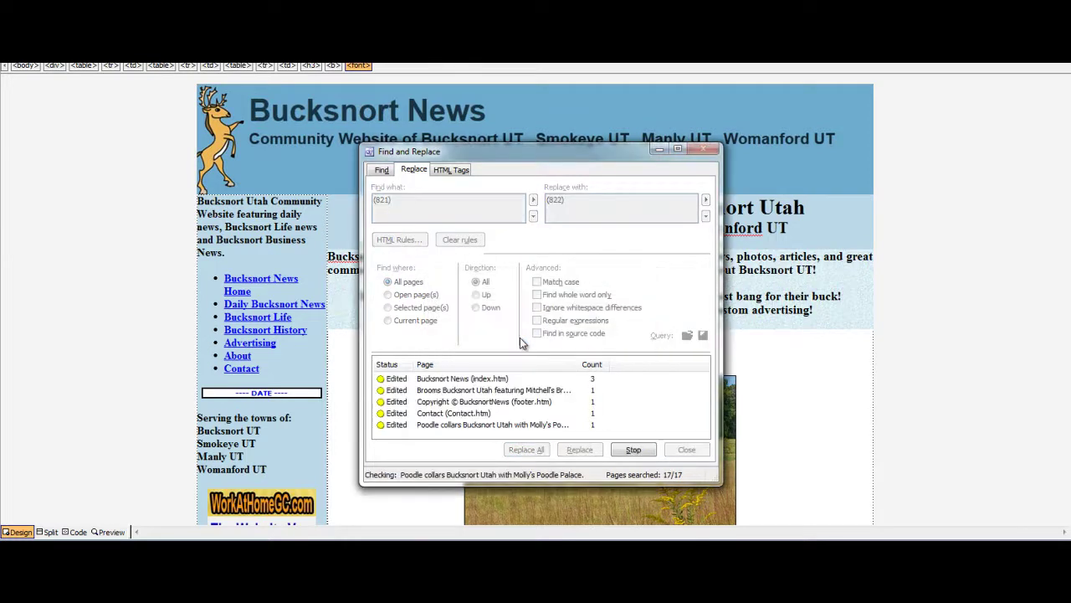
{"action": "left_click", "coordinate": [686, 450]}
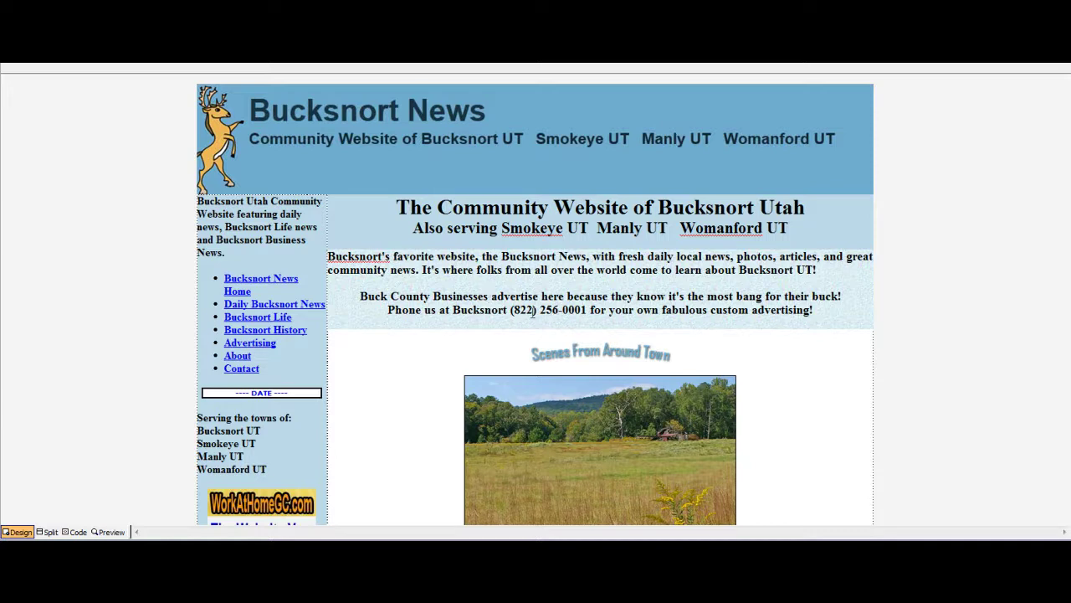
Step: Select the area code in the home page's intro text and examine it in the page's HTML code
{"action": "left_click_drag", "start_coordinate": [537, 309], "coordinate": [509, 310]}
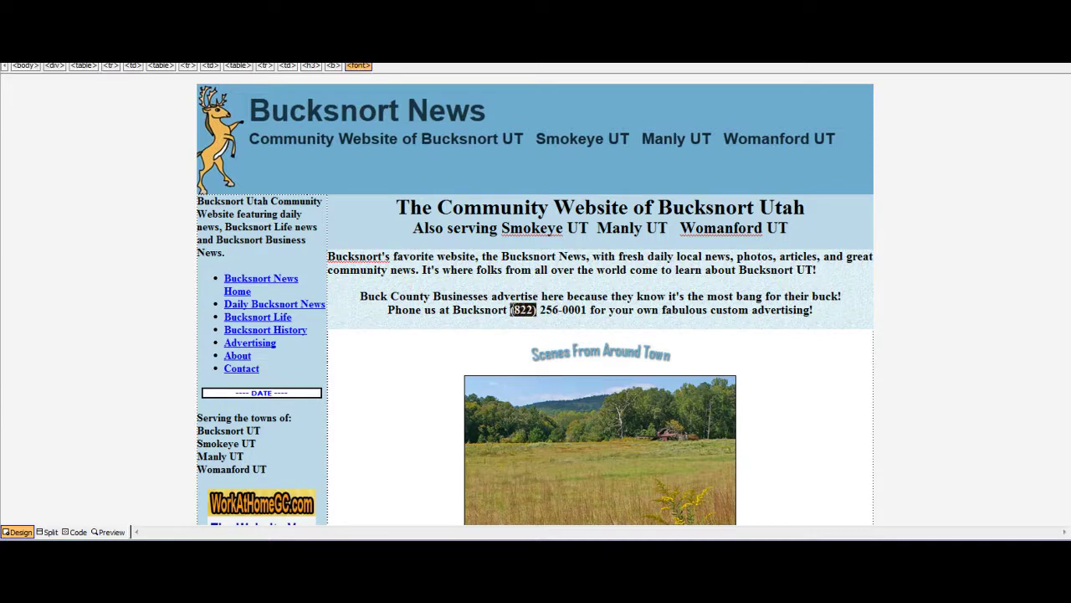
{"action": "left_click", "coordinate": [77, 531]}
{"action": "scroll", "coordinate": [368, 443], "scroll_direction": "down", "scroll_amount": 5}
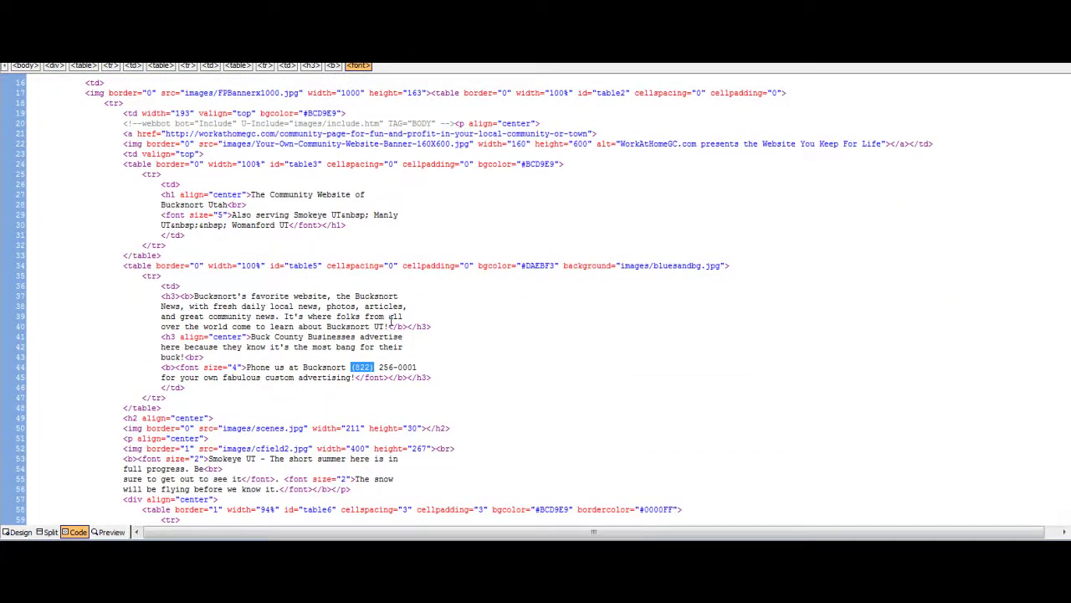
Step: Replace every area code (822) with (821) across all pages of the site, and close Find and Replace
{"action": "key", "text": "ctrl+h"}
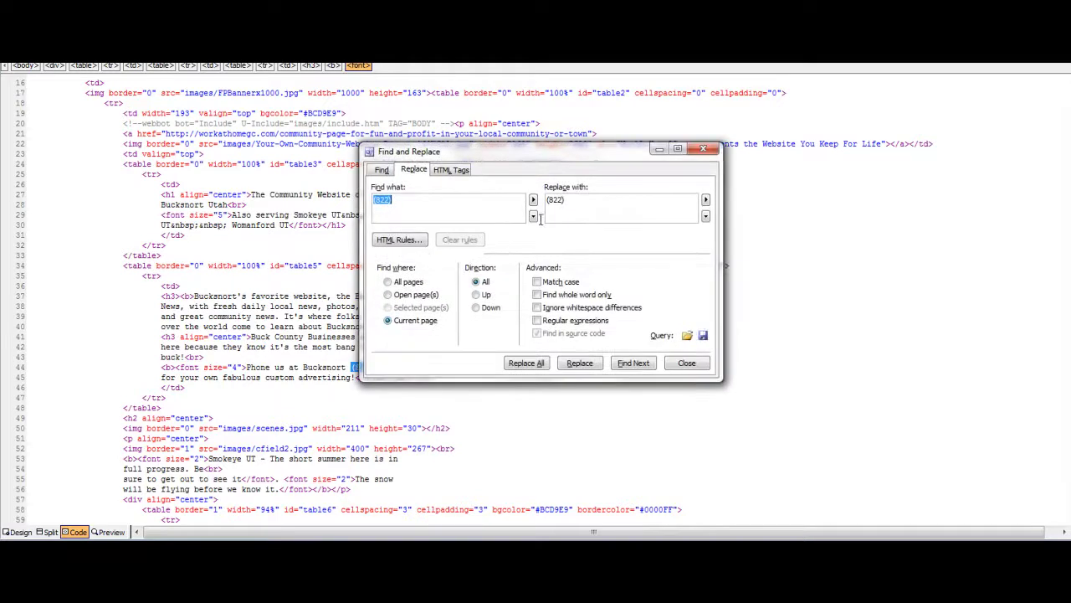
{"action": "left_click", "coordinate": [562, 199]}
{"action": "type", "text": "(824)"}
{"action": "key", "text": "BackSpace"}
{"action": "key", "text": "BackSpace"}
{"action": "type", "text": "1)"}
{"action": "left_click", "coordinate": [387, 282]}
{"action": "left_click", "coordinate": [527, 364]}
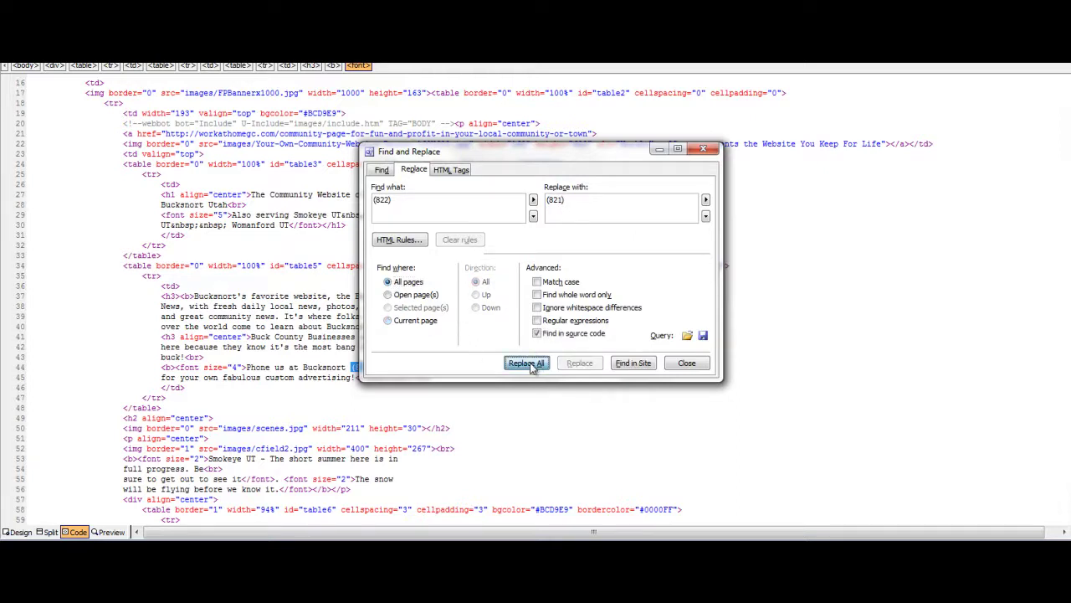
{"action": "left_click", "coordinate": [517, 291]}
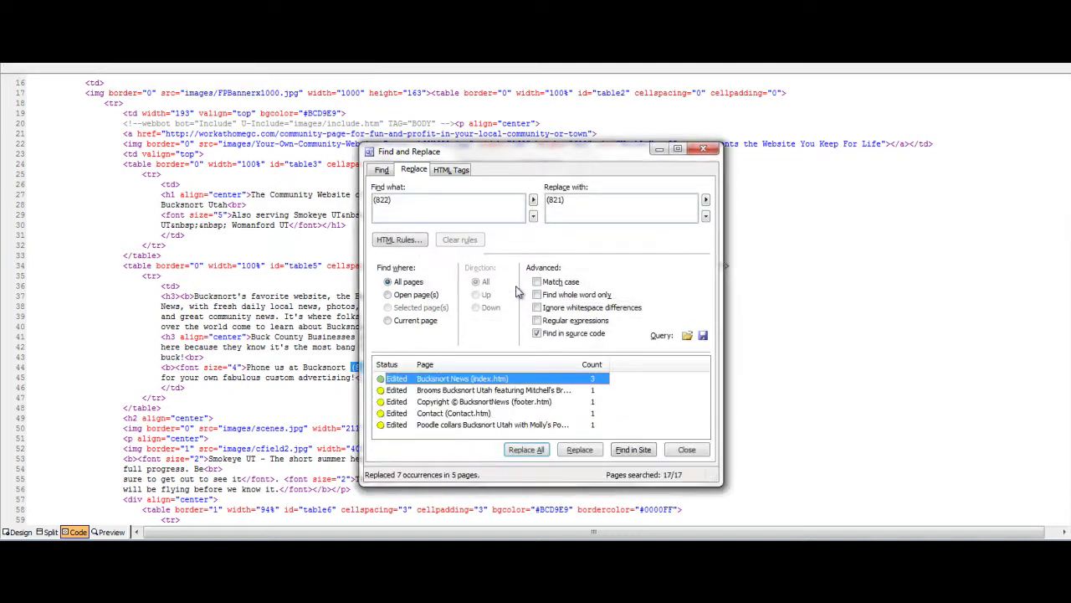
{"action": "left_click", "coordinate": [686, 451]}
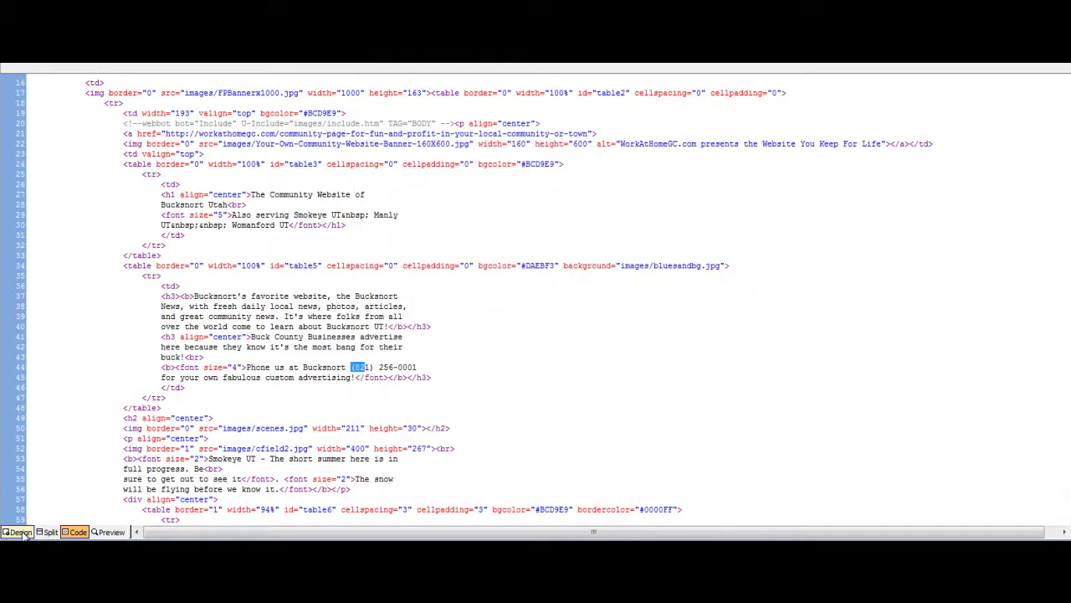
Step: Return the home page to Design view and delete the Han Dynasty House Of Crab Legs banner above the footer
{"action": "left_click", "coordinate": [18, 532]}
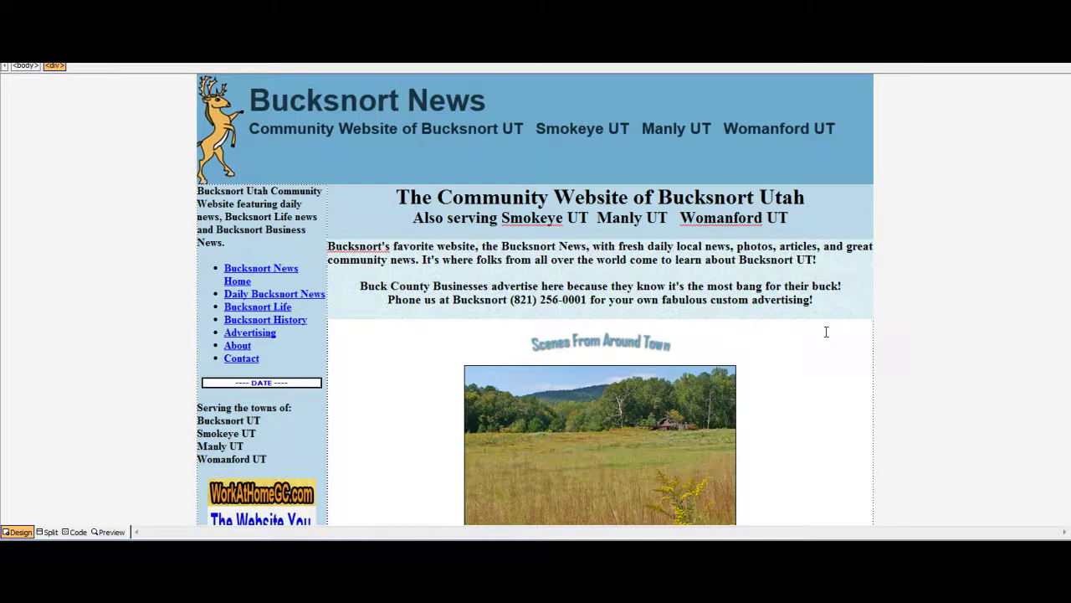
{"action": "key", "text": "ctrl+End"}
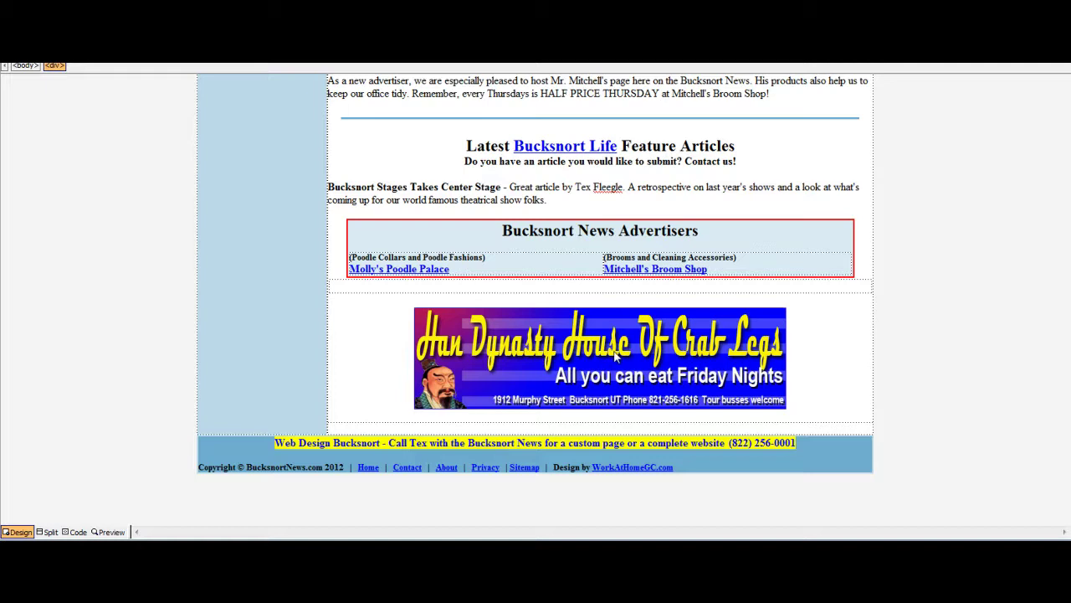
{"action": "left_click", "coordinate": [615, 357]}
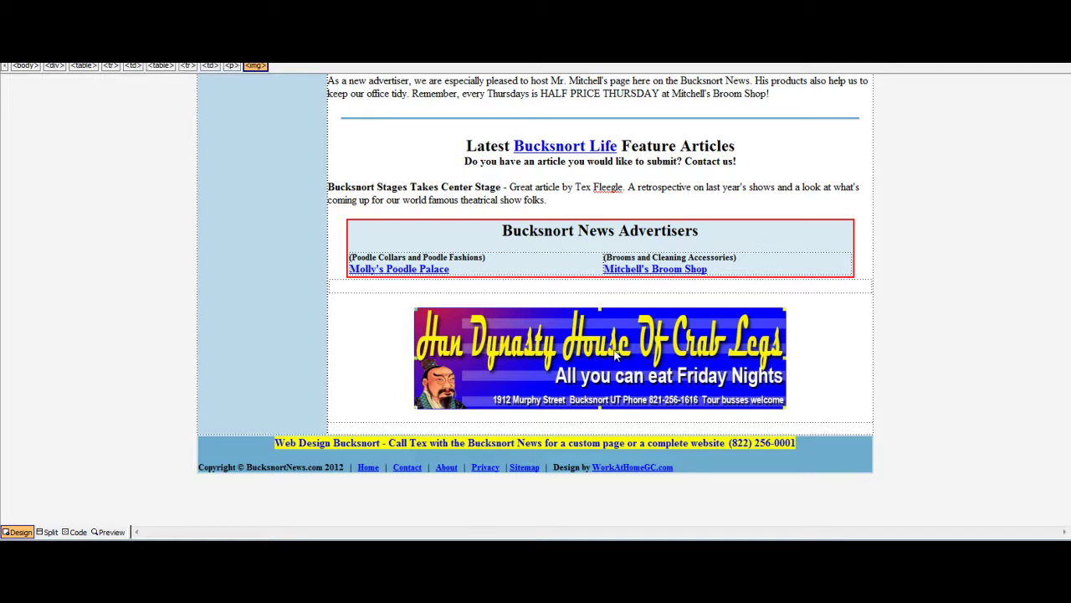
{"action": "key", "text": "Delete"}
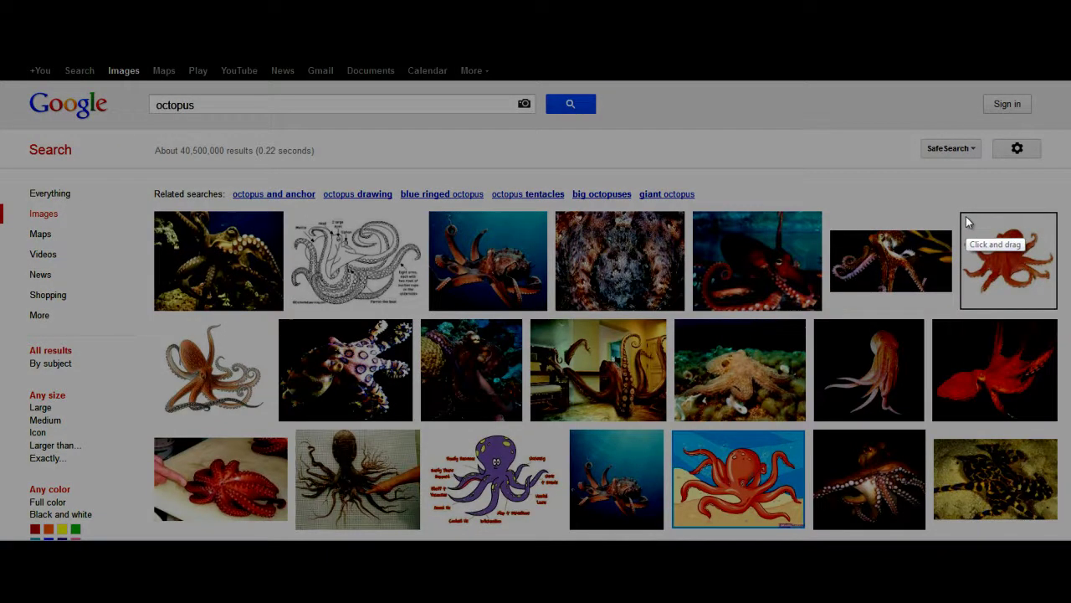
Step: Copy a screen capture of the red octopus on white in the Google image results and paste it at the deleted banner's place
{"action": "left_click_drag", "start_coordinate": [962, 213], "coordinate": [1057, 308]}
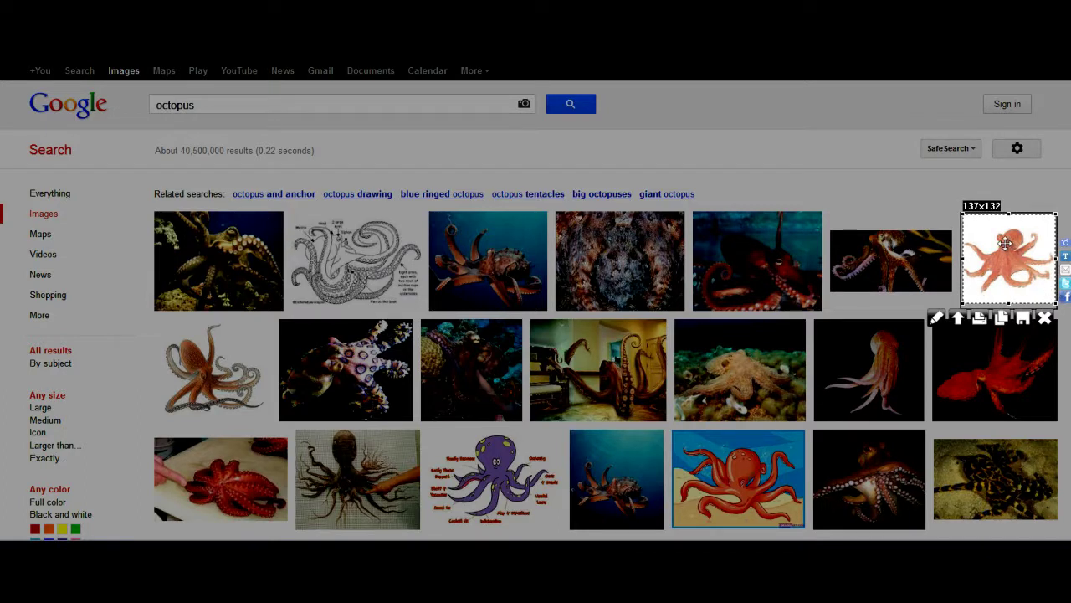
{"action": "right_click", "coordinate": [1005, 242]}
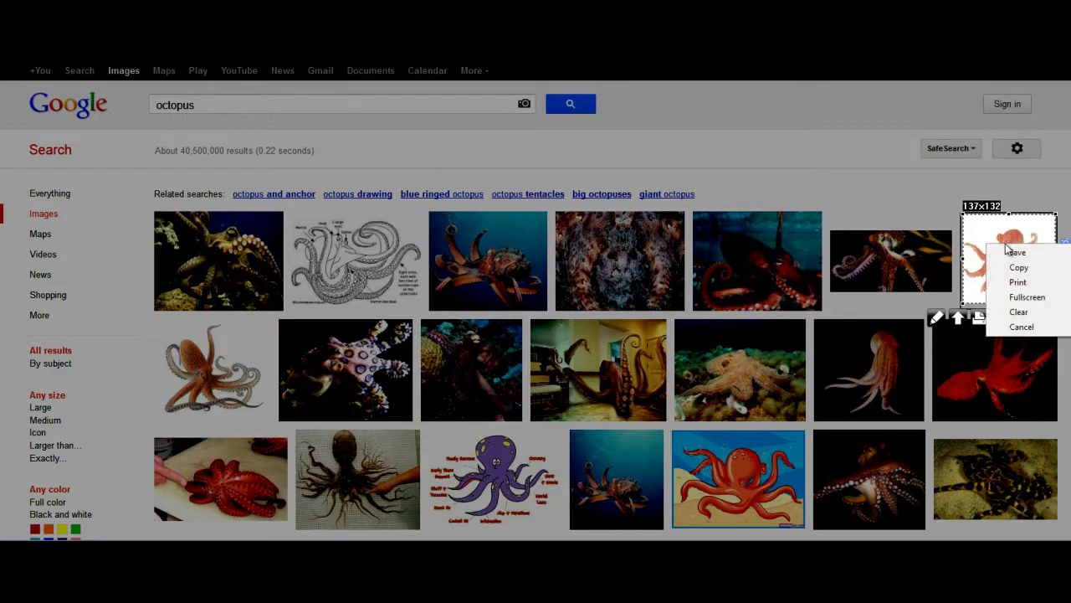
{"action": "left_click", "coordinate": [1018, 269]}
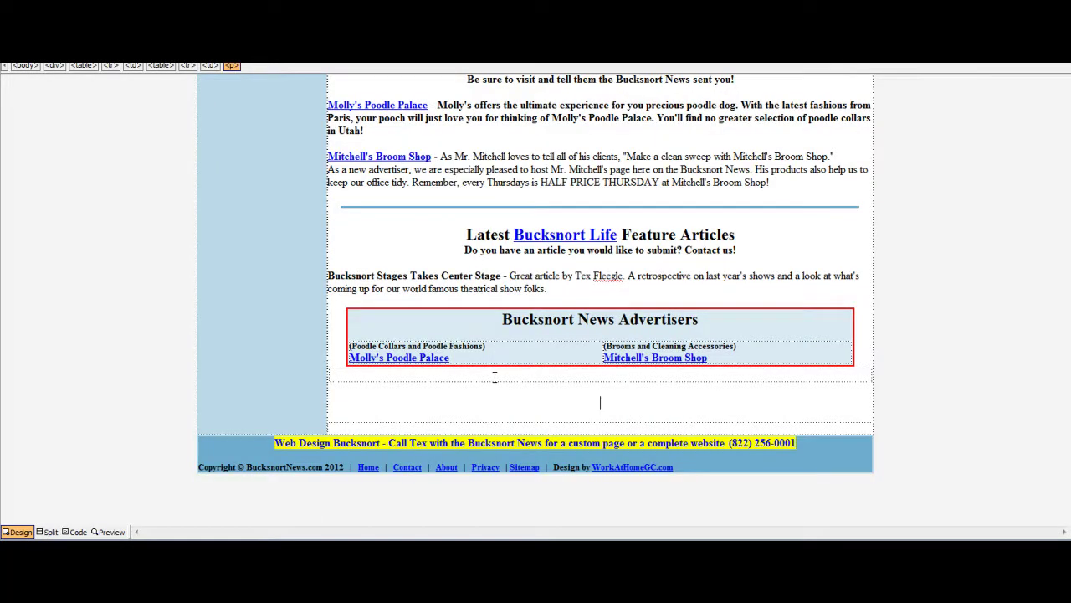
{"action": "key", "text": "ctrl+v"}
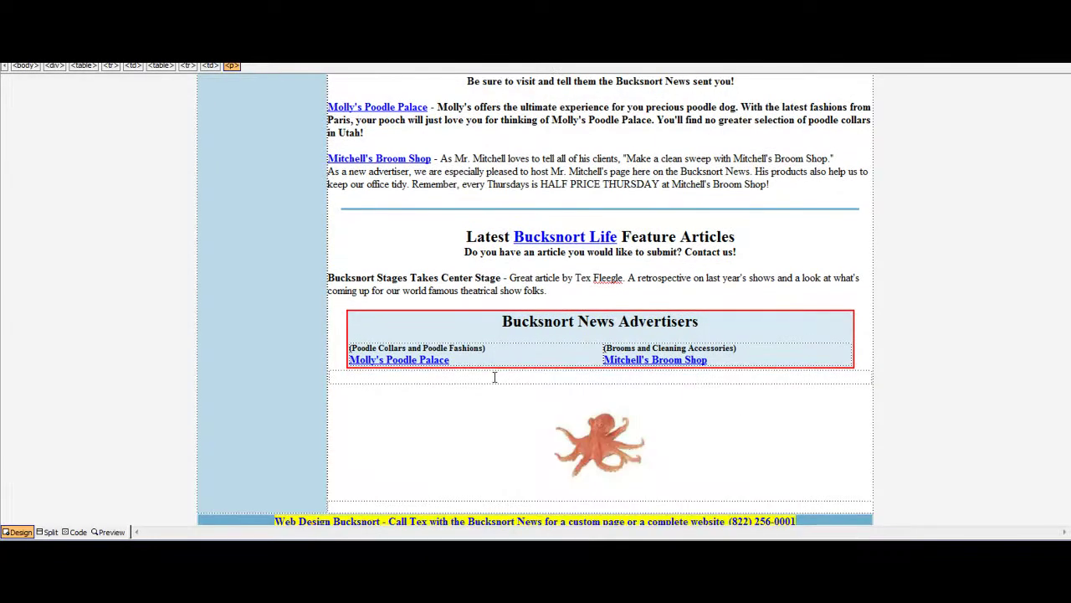